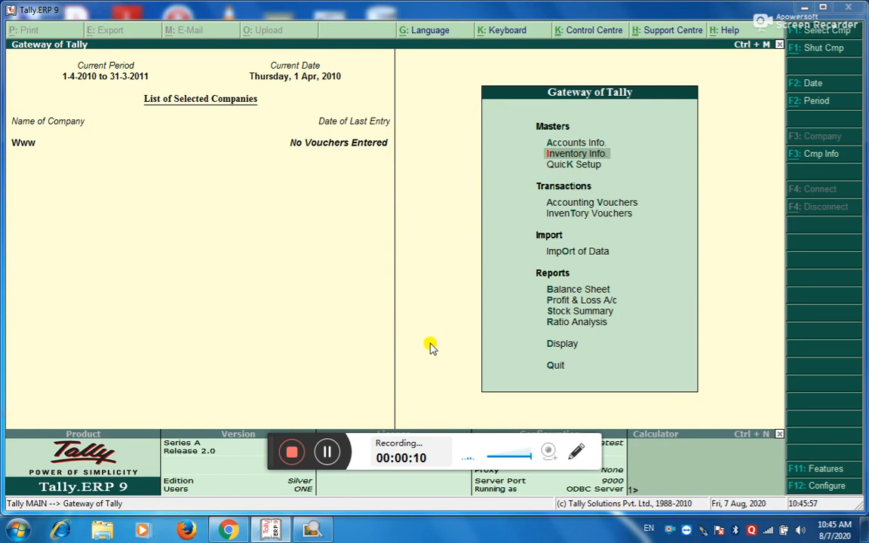
- Switch to Nero PhotoSnap Viewer to examine the opening stock list, and return to Tally.ERP 9
left_click(324, 533)
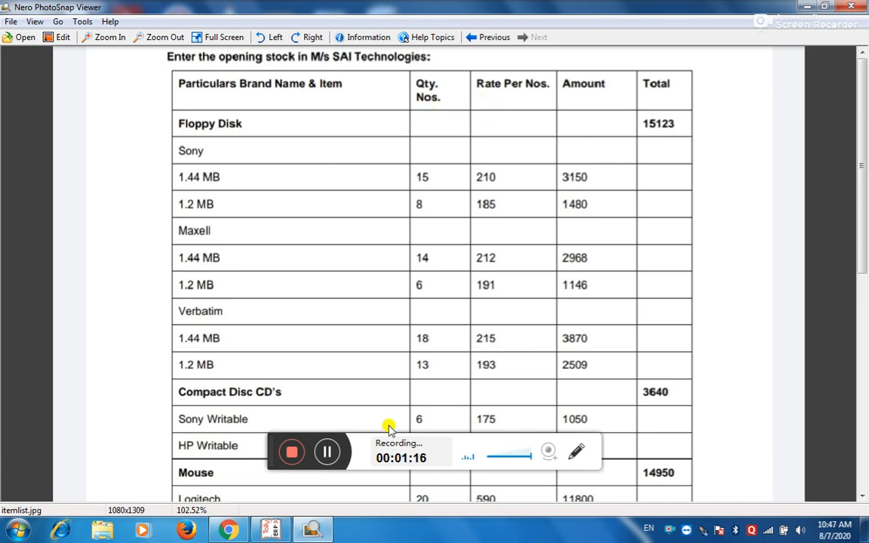
left_click(270, 532)
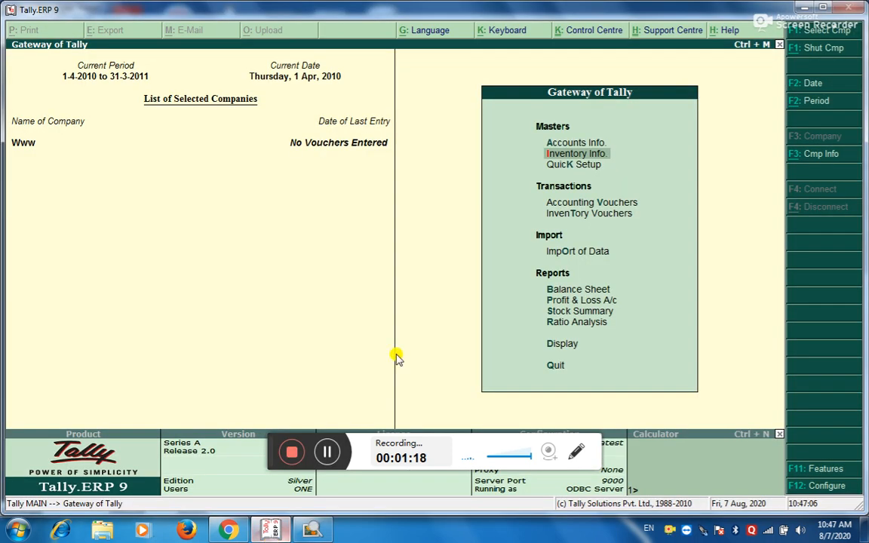
- Create a simple unit of measure with symbol Nos, formal name Number and 0 decimal places
key("Return")
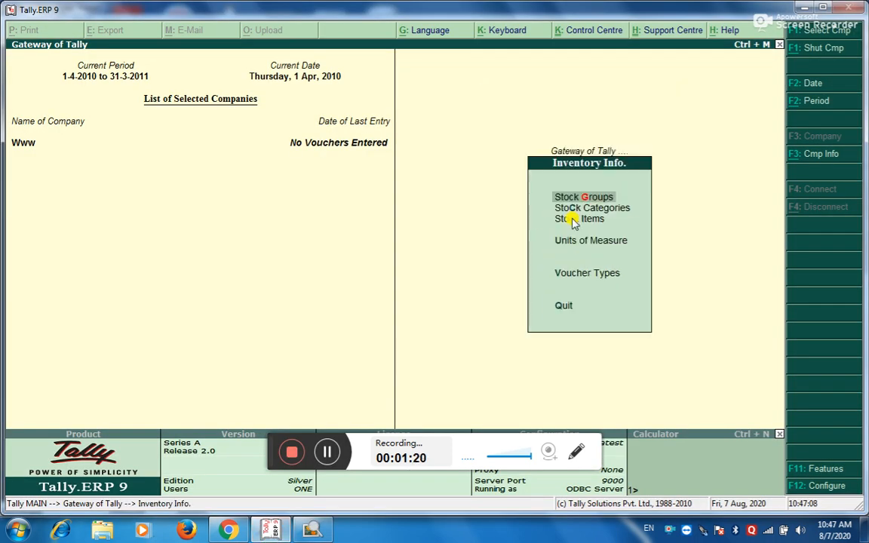
key("Down")
key("Down")
key("Down")
key("Return")
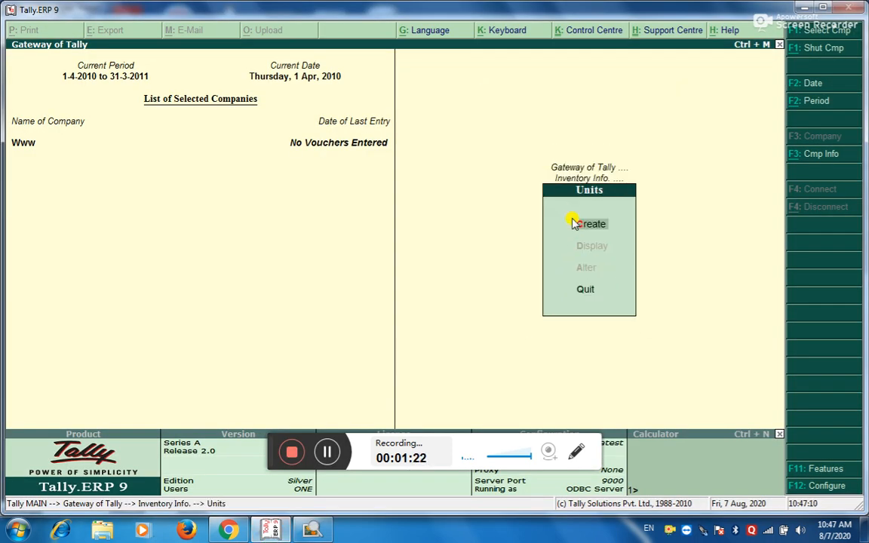
key("Return")
type("Nos")
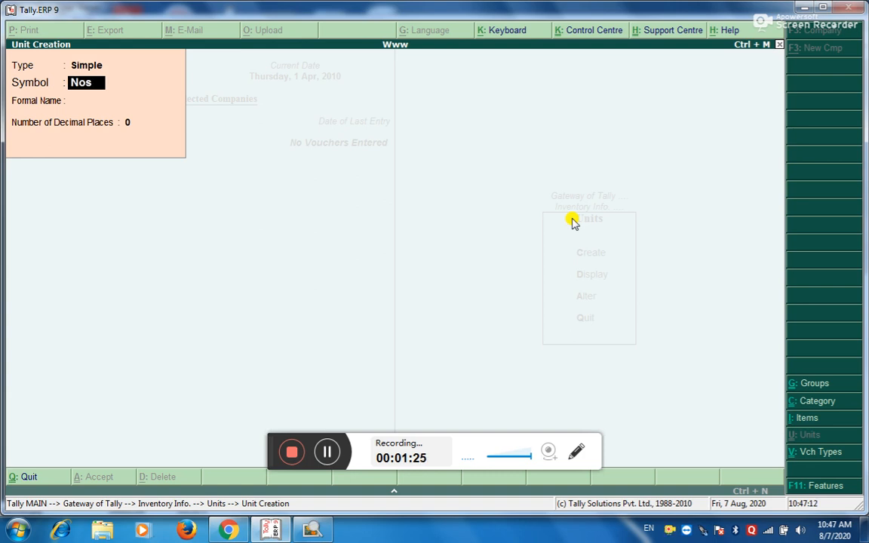
key("Return")
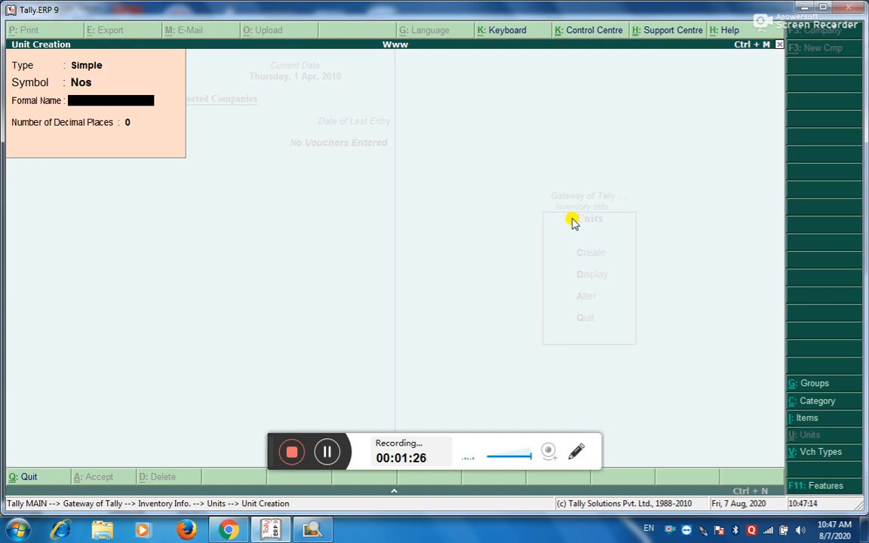
type("Number")
key("Return")
key("Return")
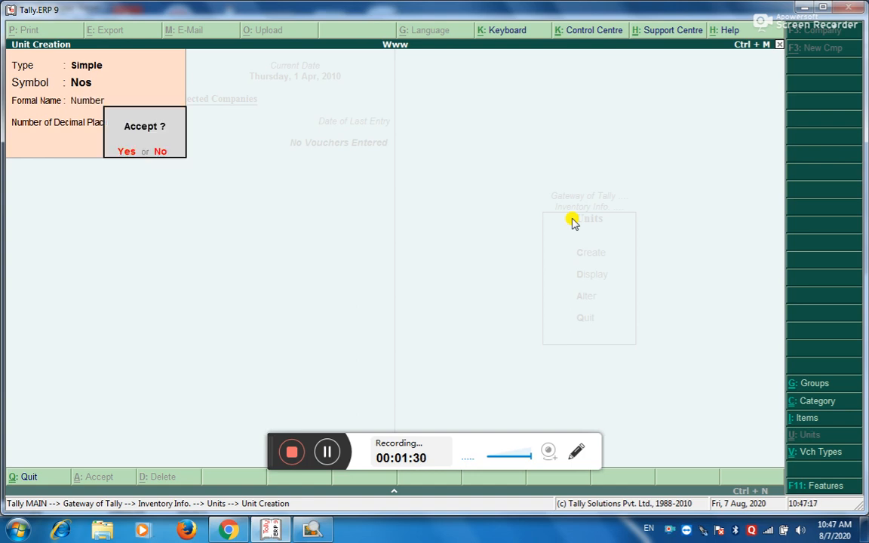
key("Return")
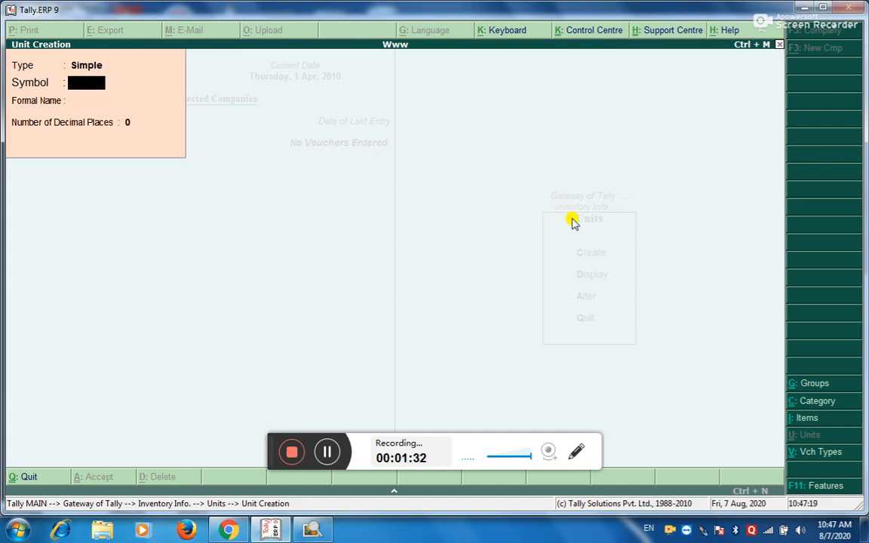
key("Escape")
key("Return")
- Display the list of defined units of measure and return to the inventory masters
key("Down")
key("Return")
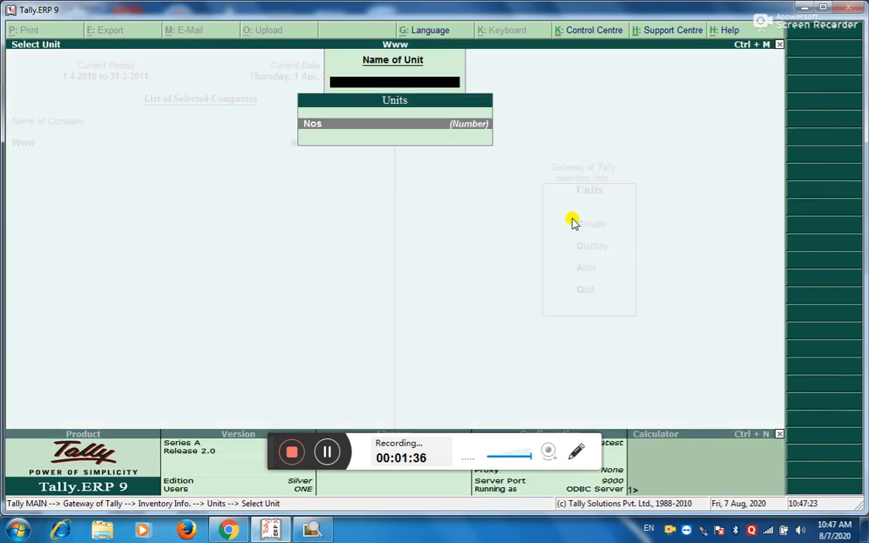
key("Escape")
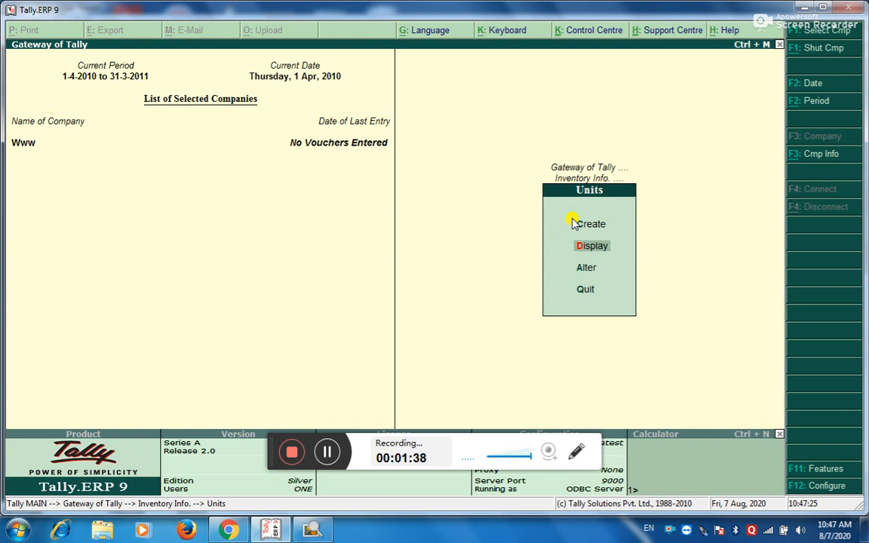
key("Escape")
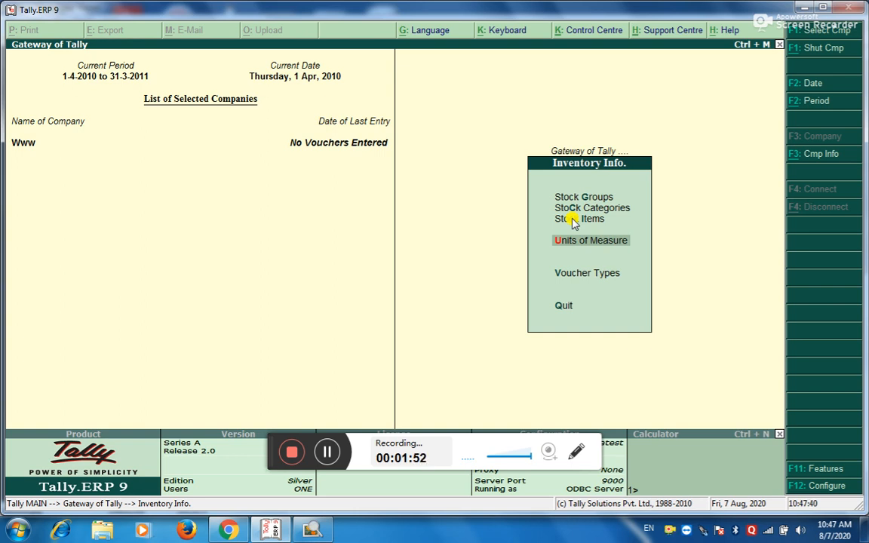
- Create a single stock group named Floppy Disk under Primary, with adding of item quantities set to No
key("Up")
key("Up")
key("Up")
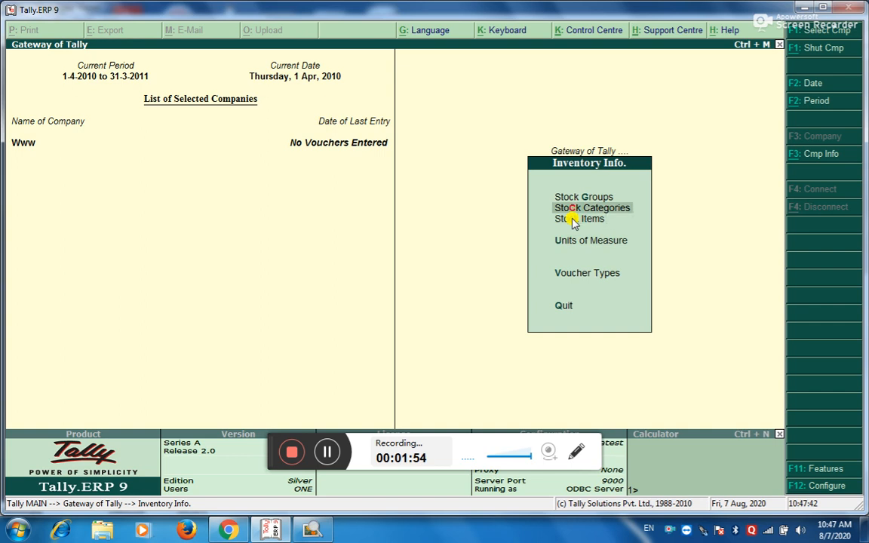
key("Return")
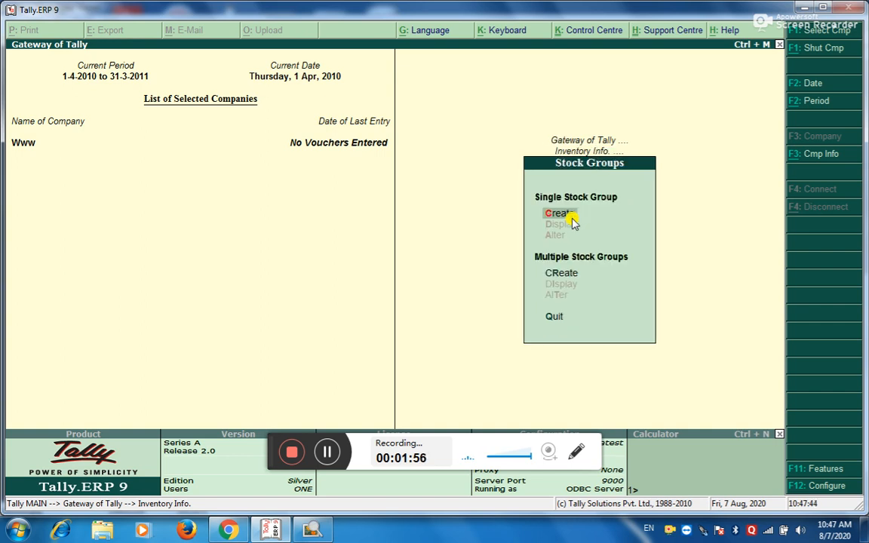
key("Return")
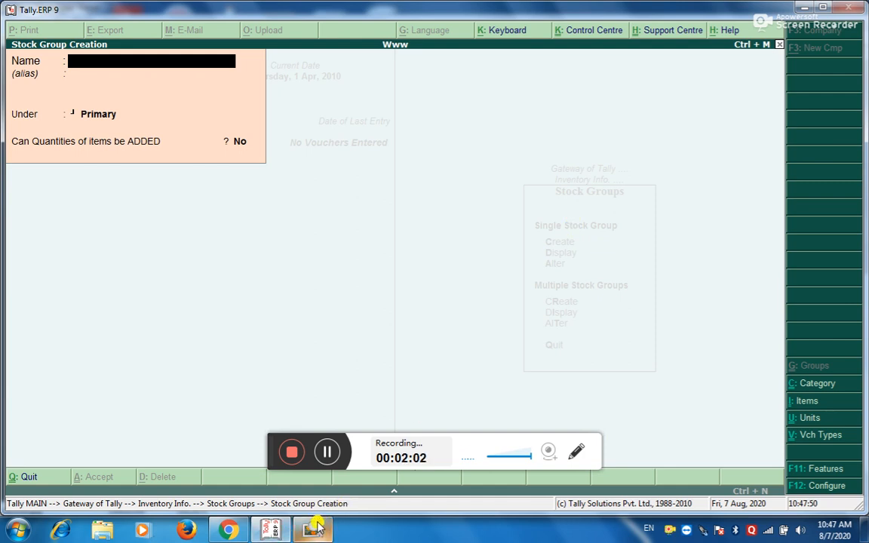
type("Floppy Disk")
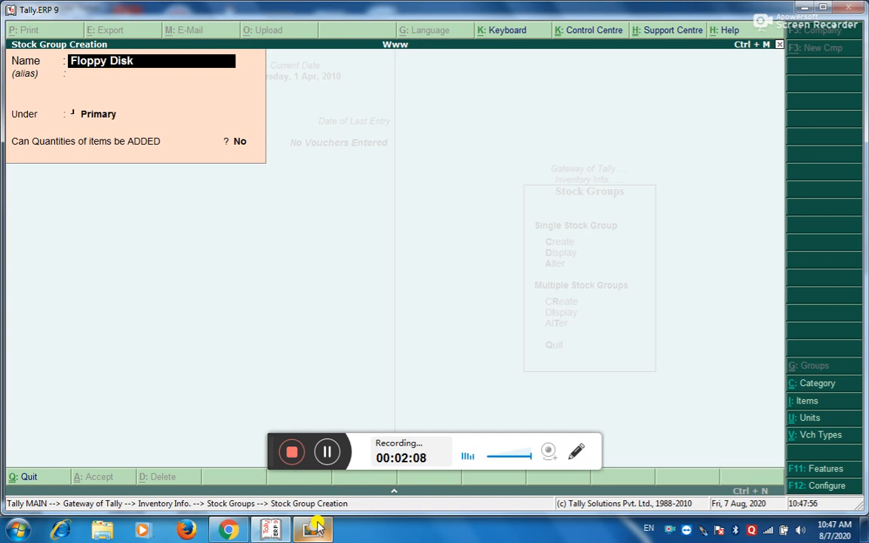
key("Return")
key("Return")
key("Return")
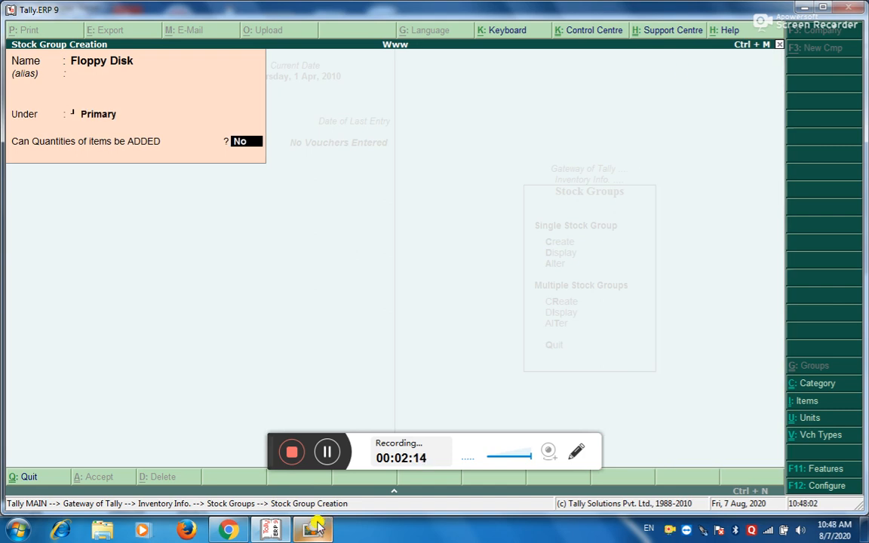
key("Return")
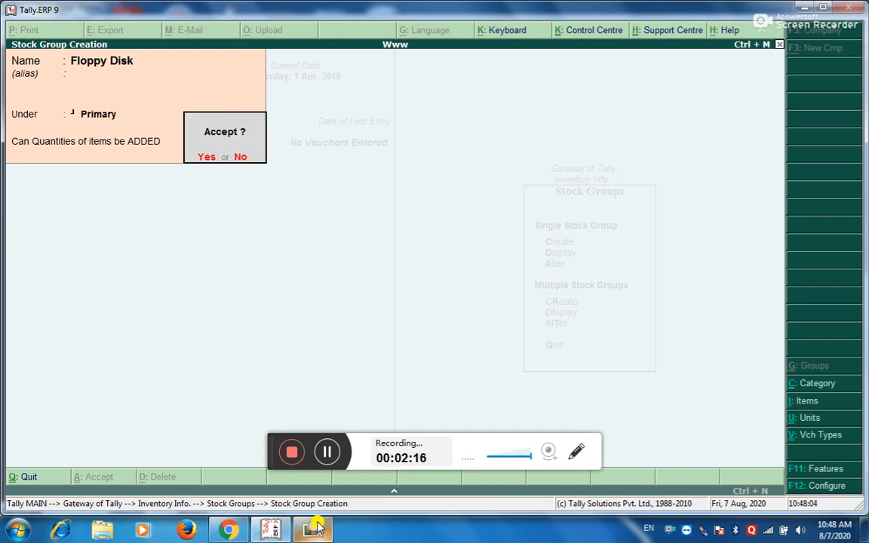
key("Return")
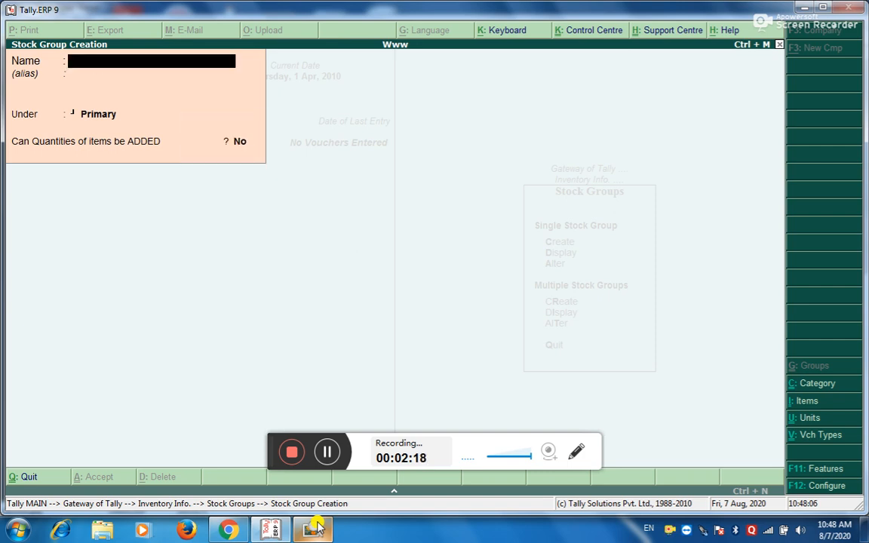
key("Escape")
key("Return")
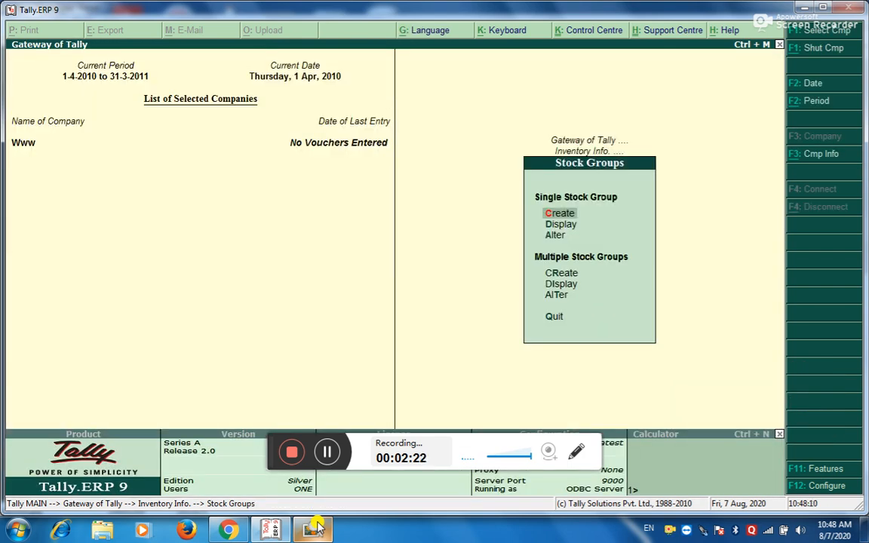
- Check the next group in the opening stock list and fill in a new stock group named Compact Disk under Primary
left_click(313, 530)
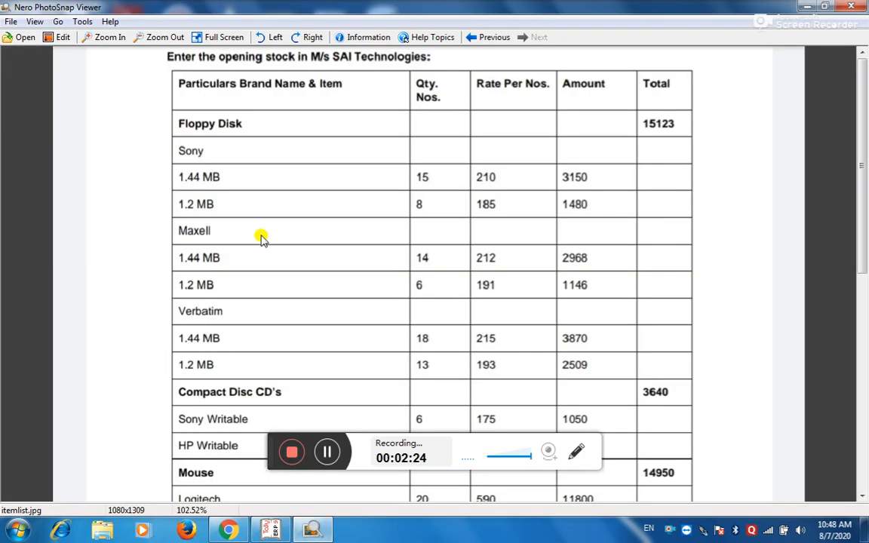
left_click(270, 530)
key("Return")
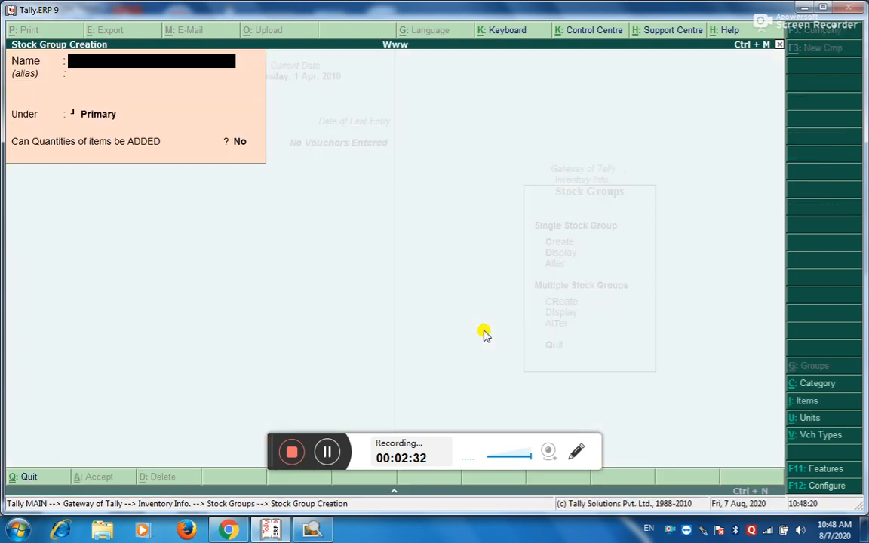
type("Compact Disk")
key("Return")
key("Return")
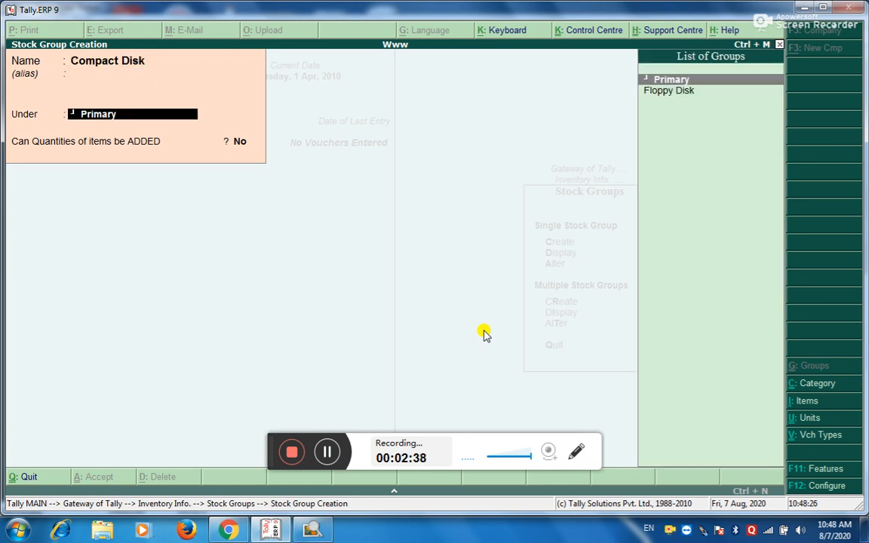
key("Return")
key("Return")
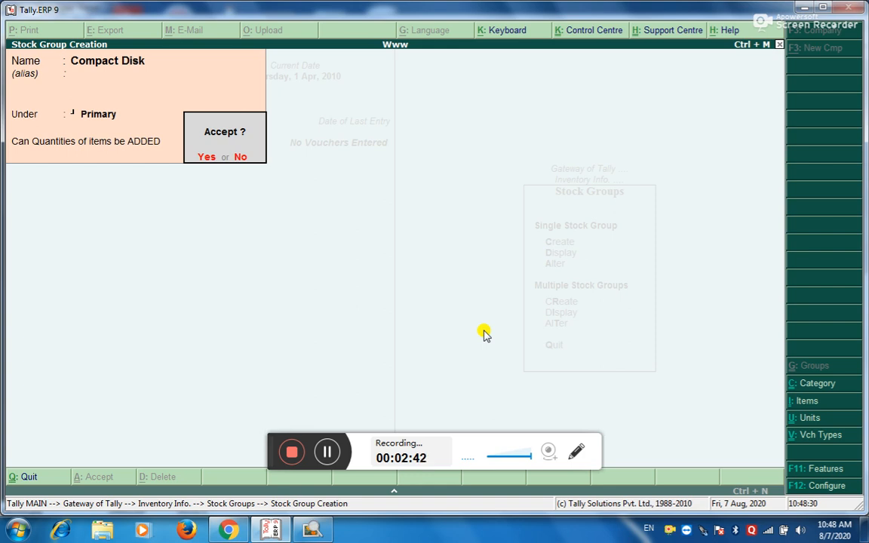
- Go back through the Compact Disk group's fields, set adding of item quantities to Yes, and save the group
key("n")
key("Return")
key("Return")
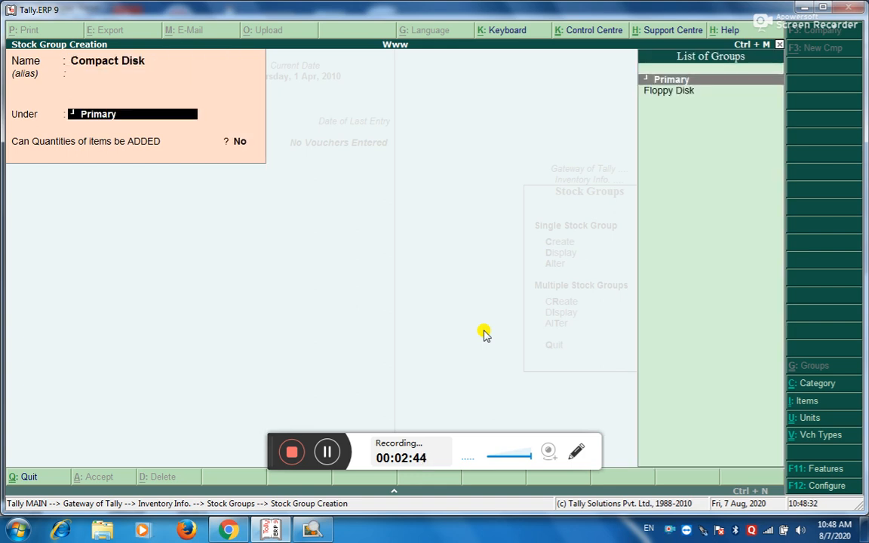
key("Return")
key("y")
key("Return")
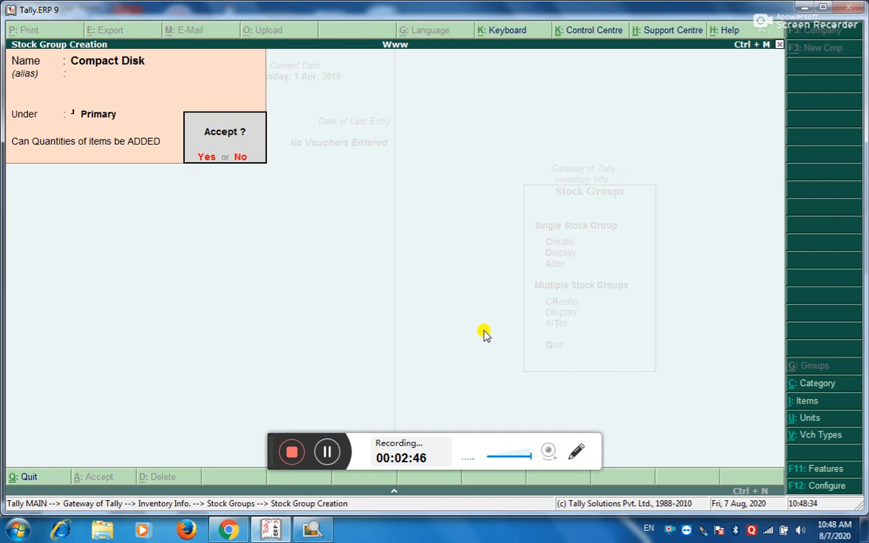
type("y``")
key("BackSpace")
key("BackSpace")
key("Escape")
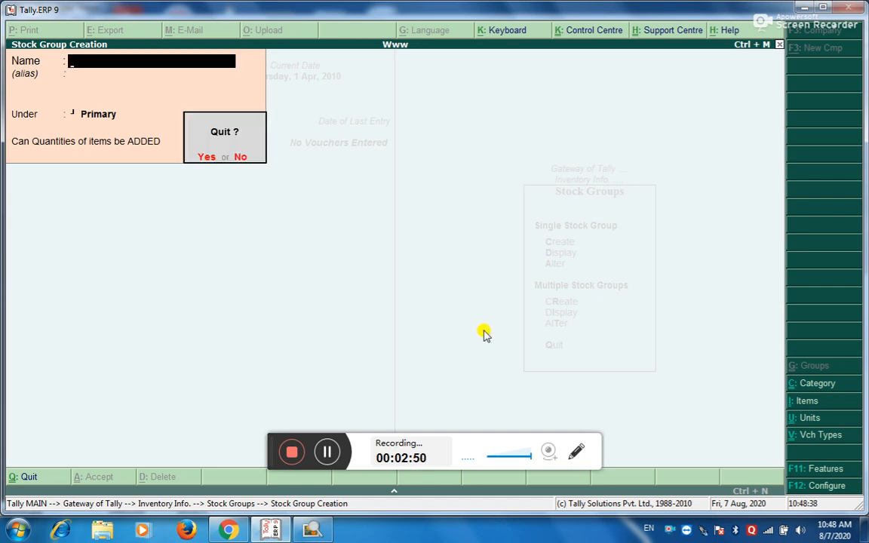
key("y")
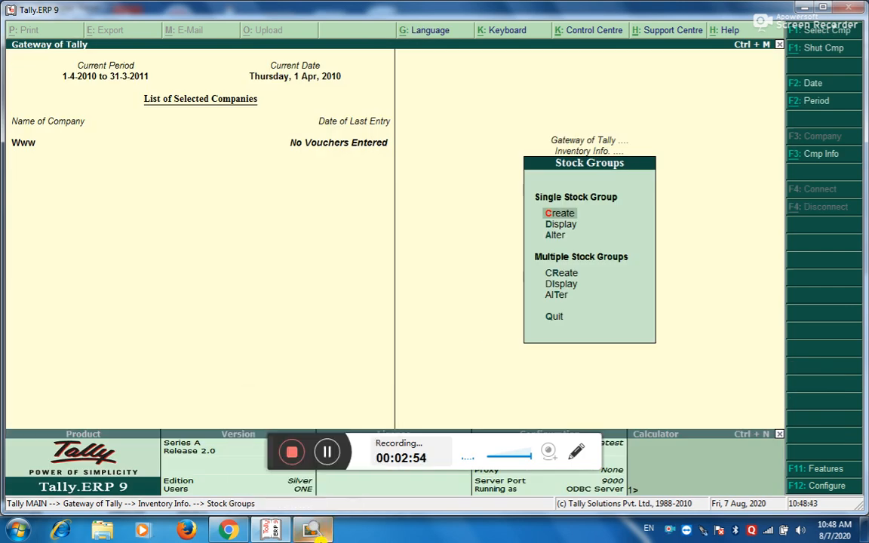
- Examine the remaining stock groups and items in the opening stock list in Nero PhotoSnap Viewer, and return to Tally.ERP 9
left_click(313, 531)
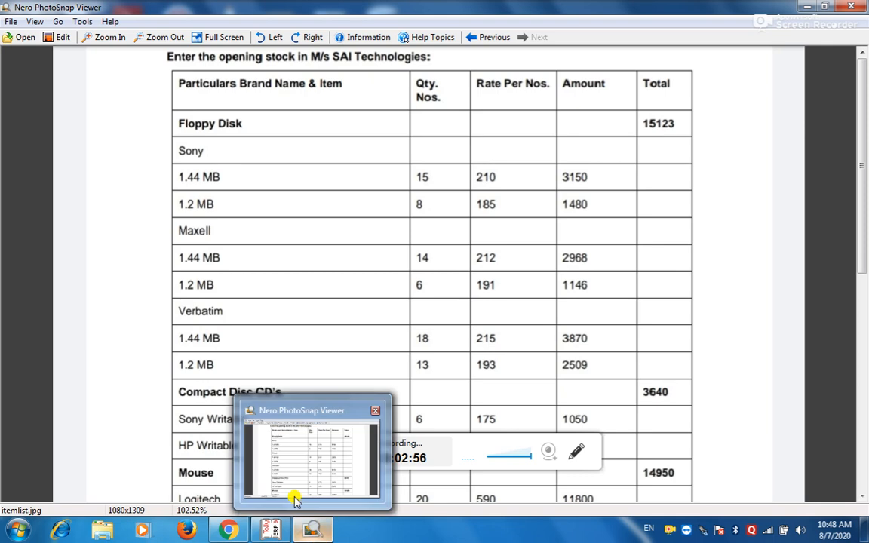
left_click(862, 498)
left_click(862, 498)
left_click(862, 497)
left_click(862, 498)
left_click(862, 497)
left_click(862, 498)
left_click(862, 498)
left_click(862, 498)
left_click(862, 498)
left_click(862, 498)
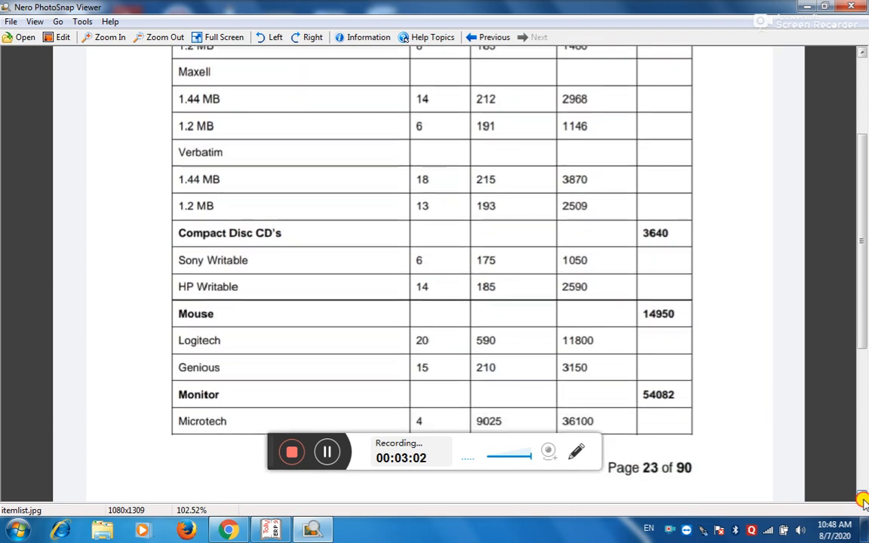
left_click(862, 498)
left_click(862, 498)
left_click(862, 498)
left_click(862, 498)
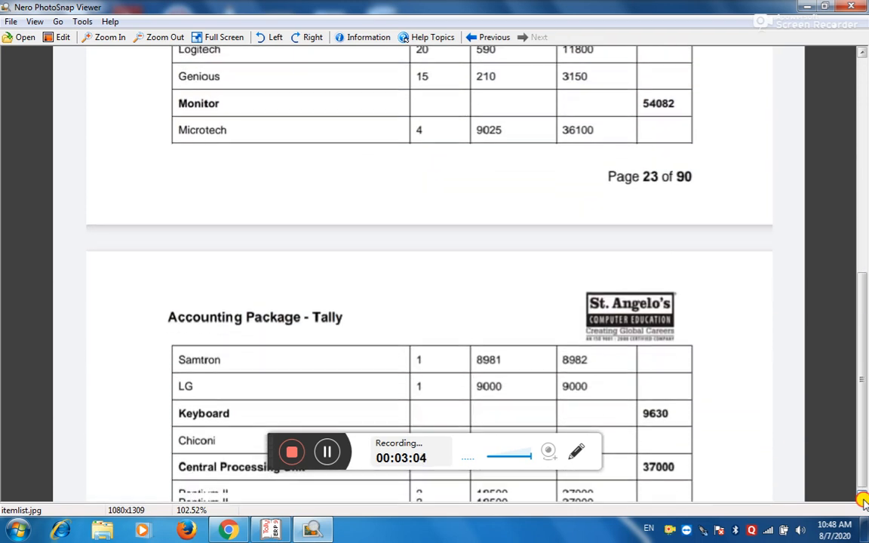
left_click(862, 498)
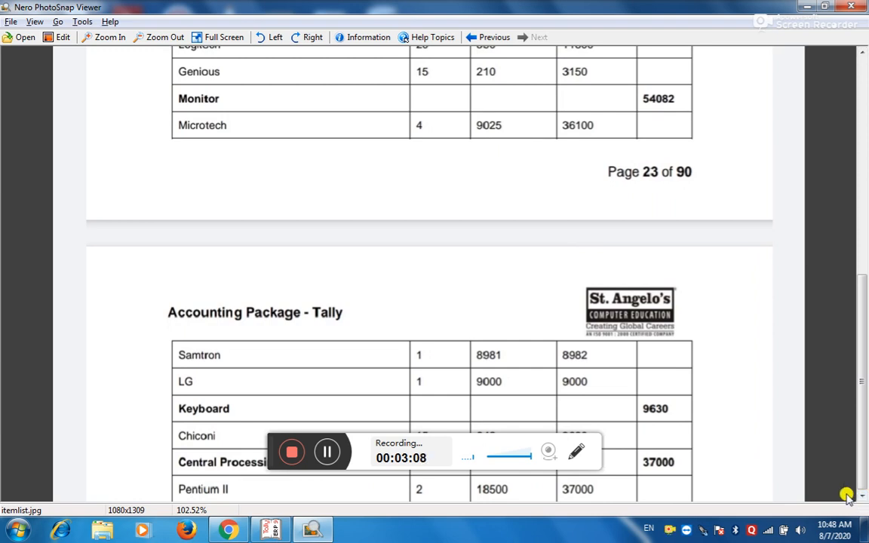
key("alt+Tab")
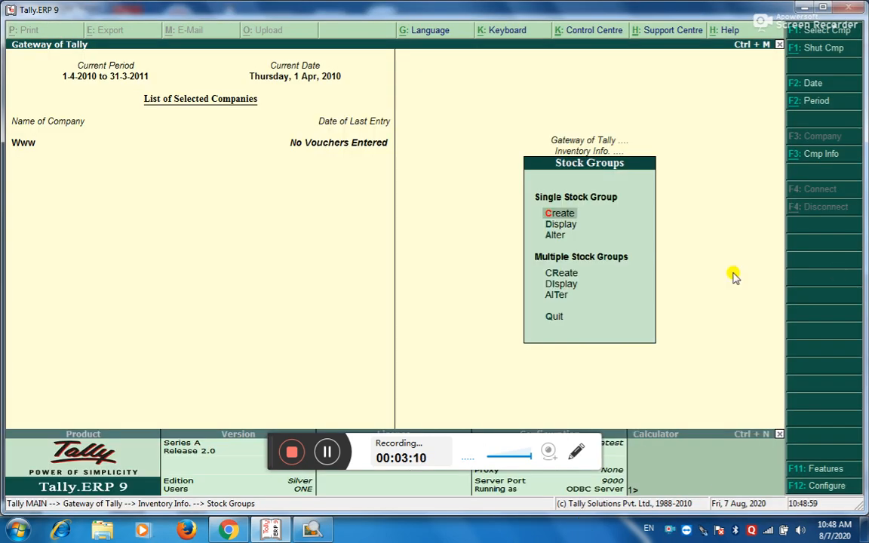
- Create a single stock group named MOuse under Primary, with adding of item quantities set to No
key("Return")
type("MOuse")
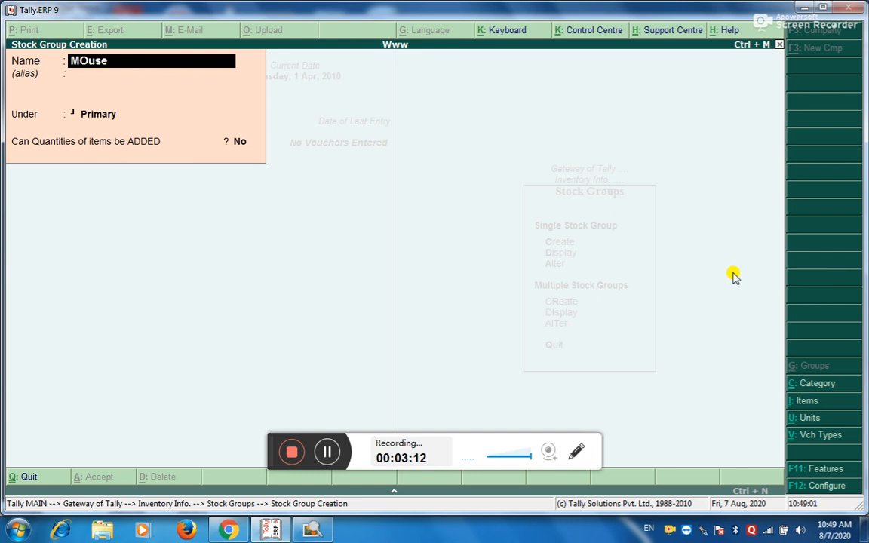
key("Return")
key("Return")
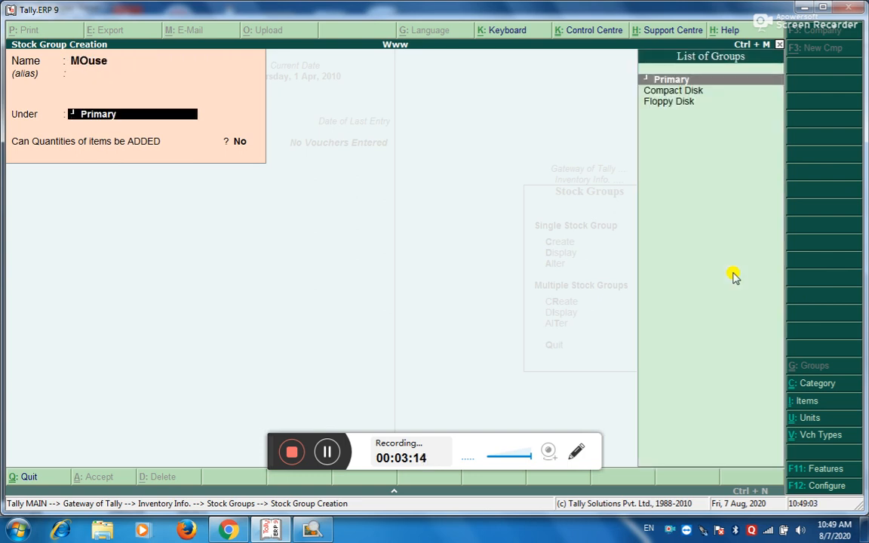
key("Return")
key("Return")
key("Return")
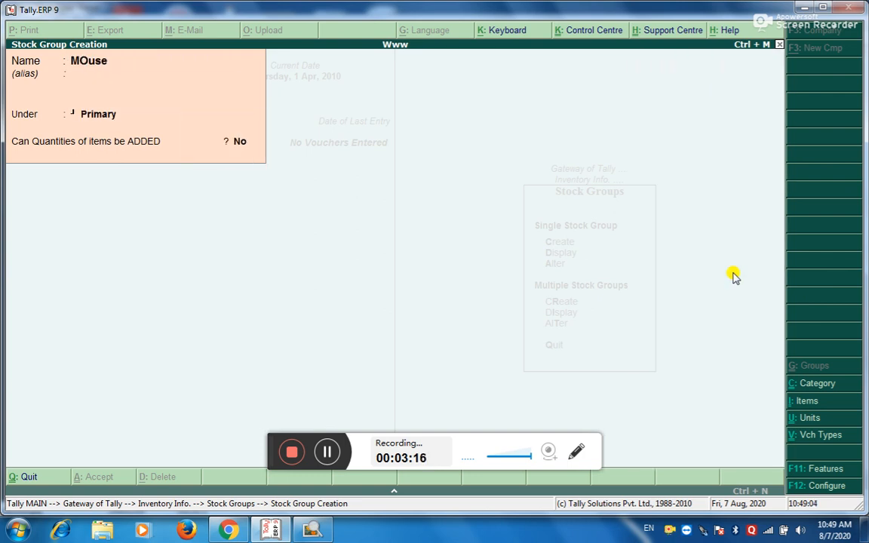
- Create a stock group named Monitor under Primary, with adding of item quantities set to Yes, and save it
type("Monitor")
key("Return")
key("Return")
key("Return")
key("y")
key("Return")
key("y")
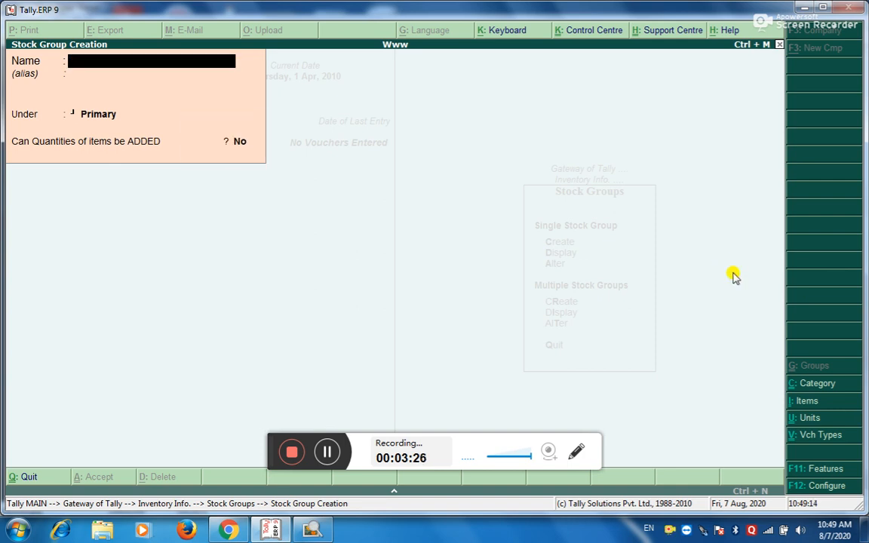
- Create a stock group named Pentium under Primary, with adding of item quantities set to Yes, and save it
type("Penti")
type("um")
key("Return")
key("Return")
key("Return")
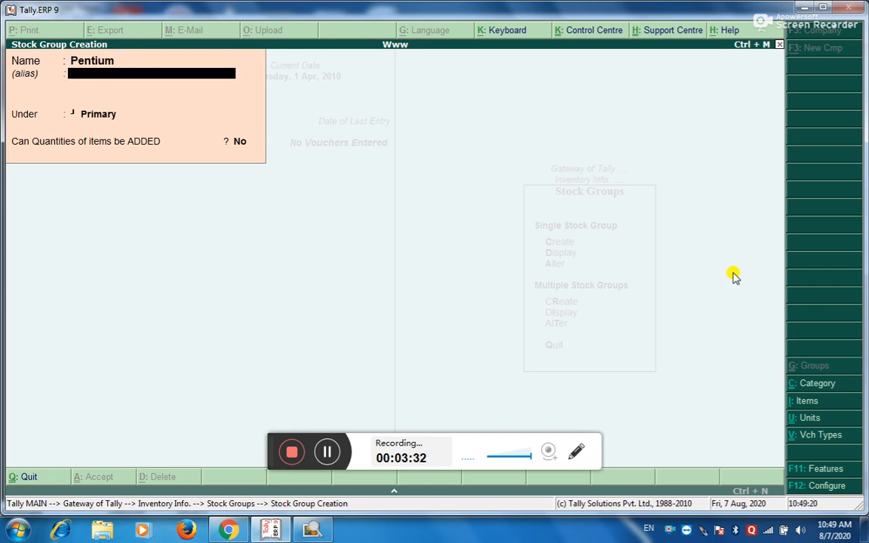
key("n")
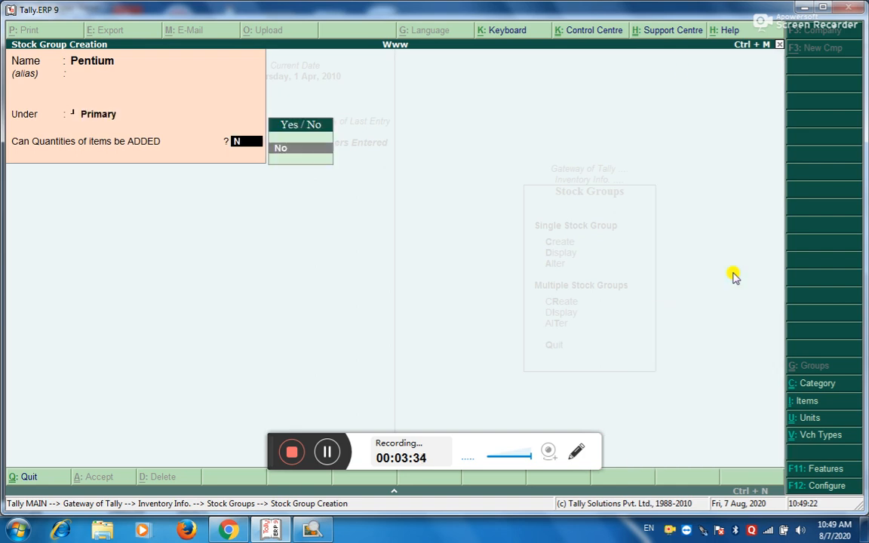
key("BackSpace")
type("yes")
key("Return")
key("y")
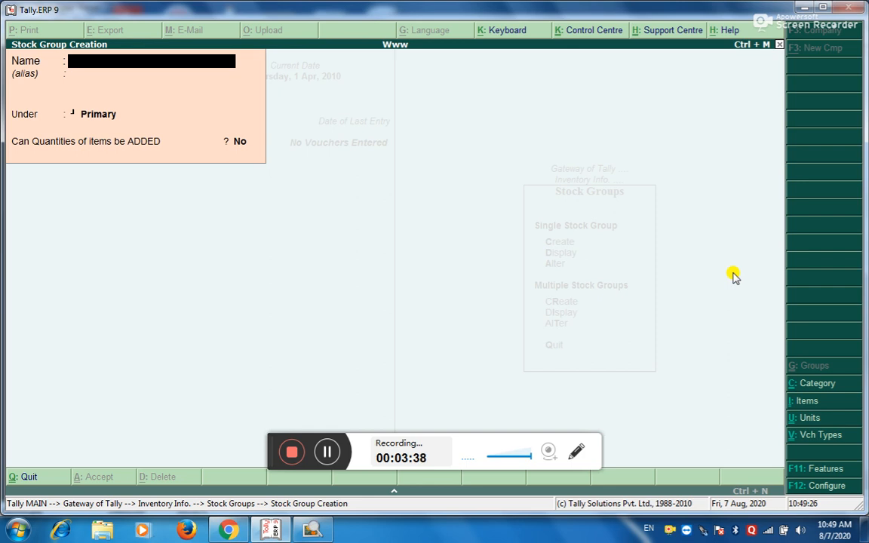
- Create a stock group named Keyboard under Primary with adding of item quantities set to Yes, and quit stock group creation
type("Keyborad")
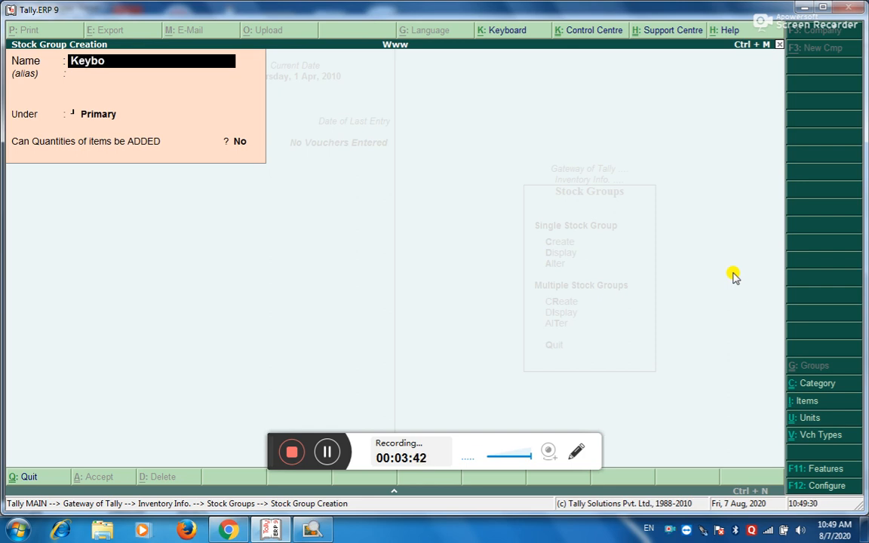
key("BackSpace")
key("BackSpace")
key("BackSpace")
type("ard")
key("Return")
key("Return")
key("Return")
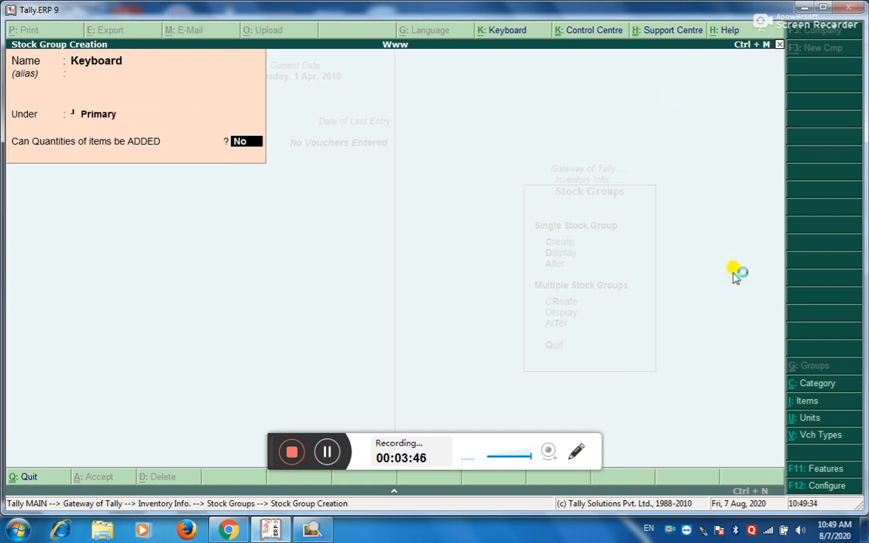
type("y")
key("Return")
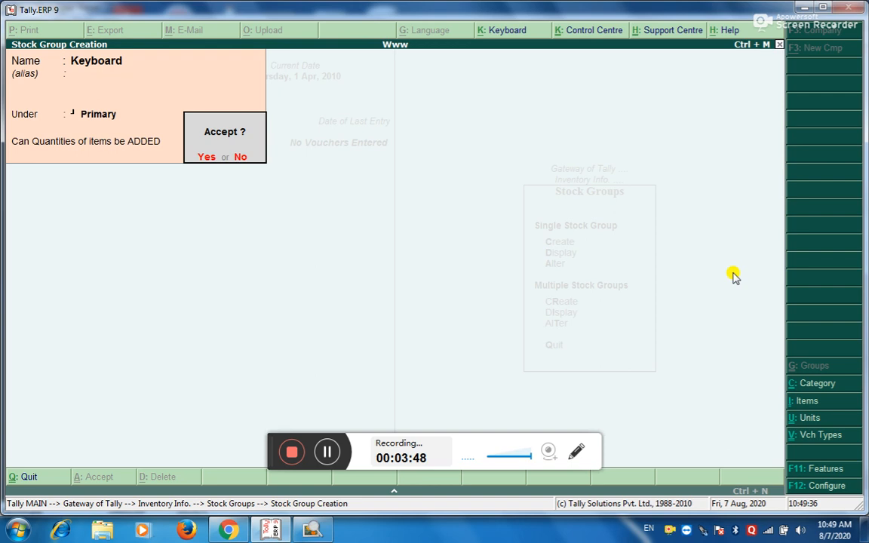
key("Return")
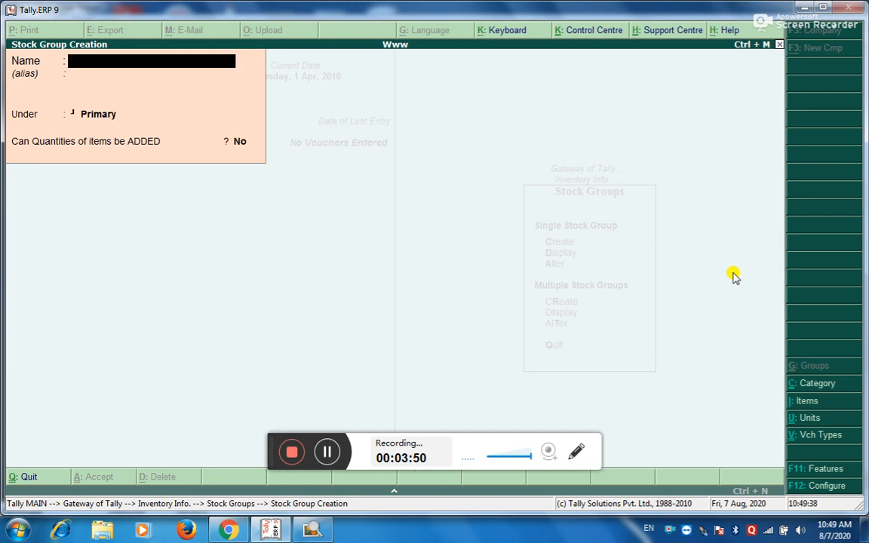
key("Escape")
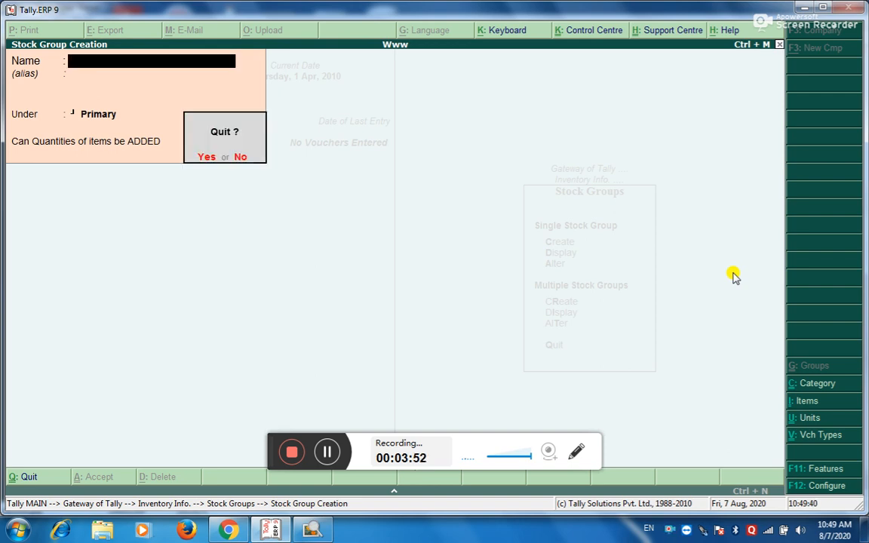
key("Return")
- Open the stock group list for display, compare it with the opening stock list in Nero PhotoSnap Viewer, and return to Tally.ERP 9
key("Down")
key("Return")
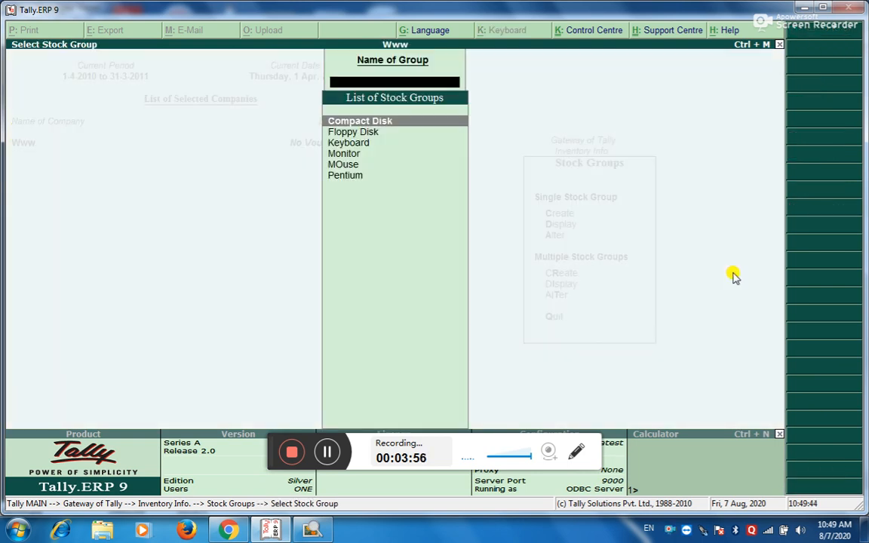
key("alt+Tab")
left_click(586, 227)
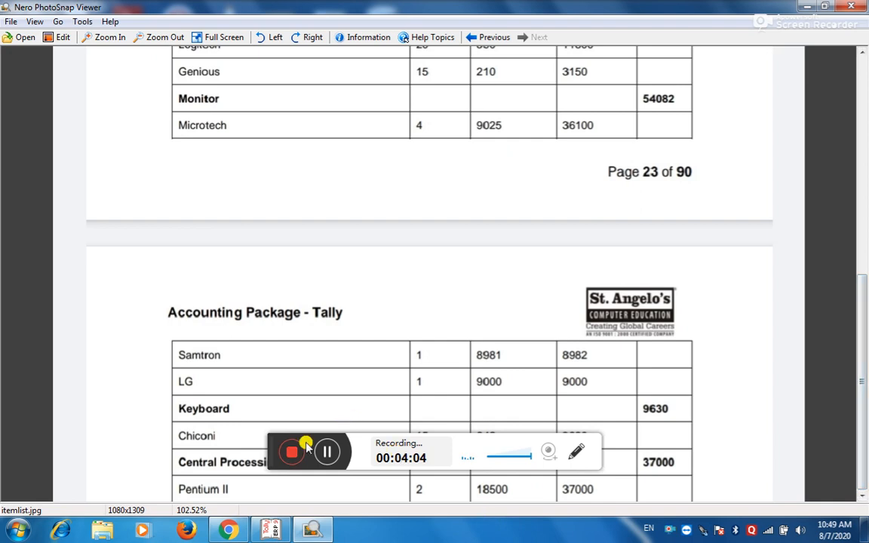
left_click_drag(270, 444, 311, 483)
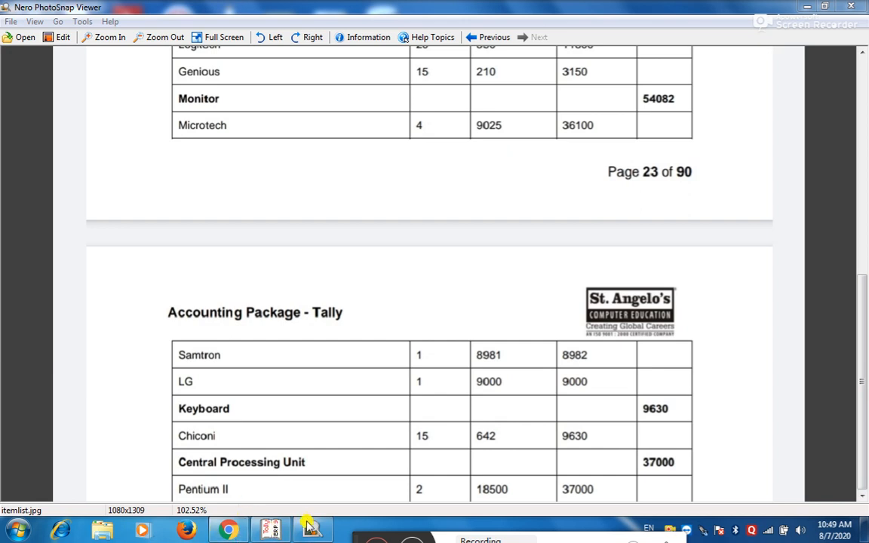
left_click(280, 531)
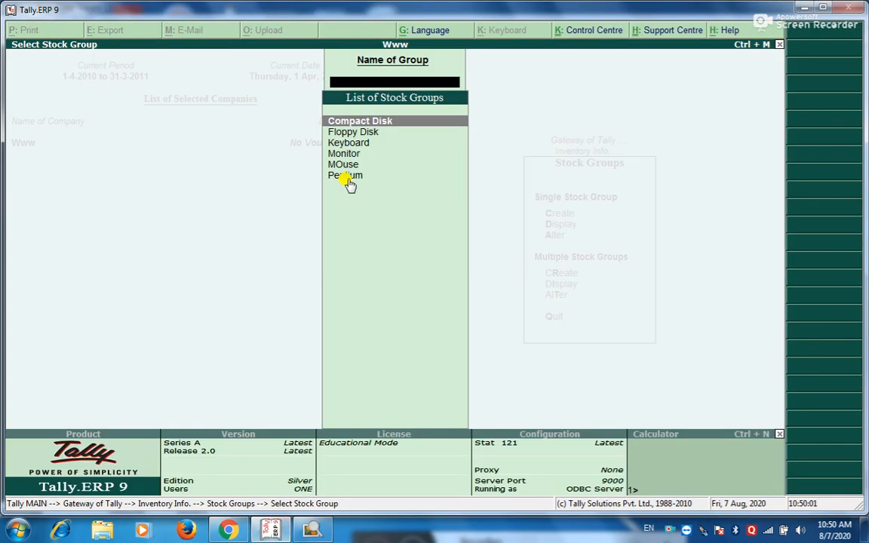
- Display the Pentium stock group's details and go back to the stock groups menu
key("Down")
key("Down")
key("Down")
key("Down")
key("Down")
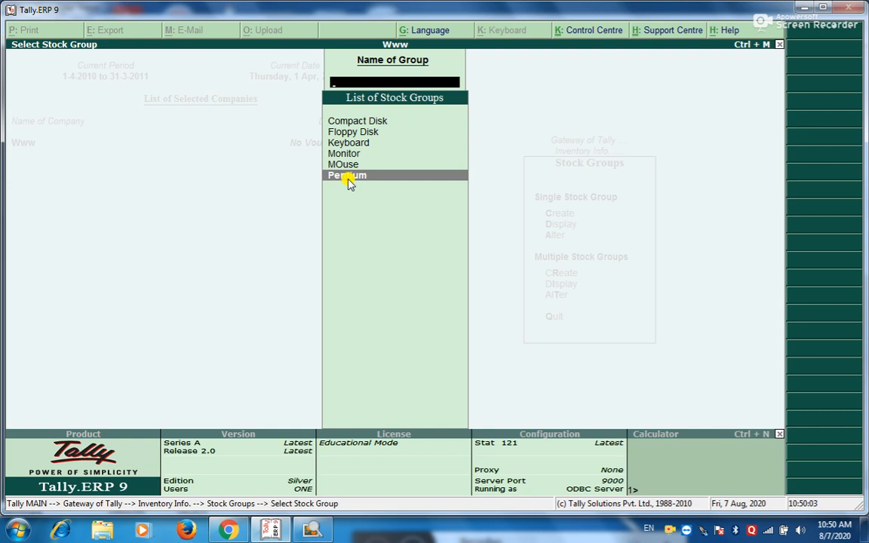
key("Return")
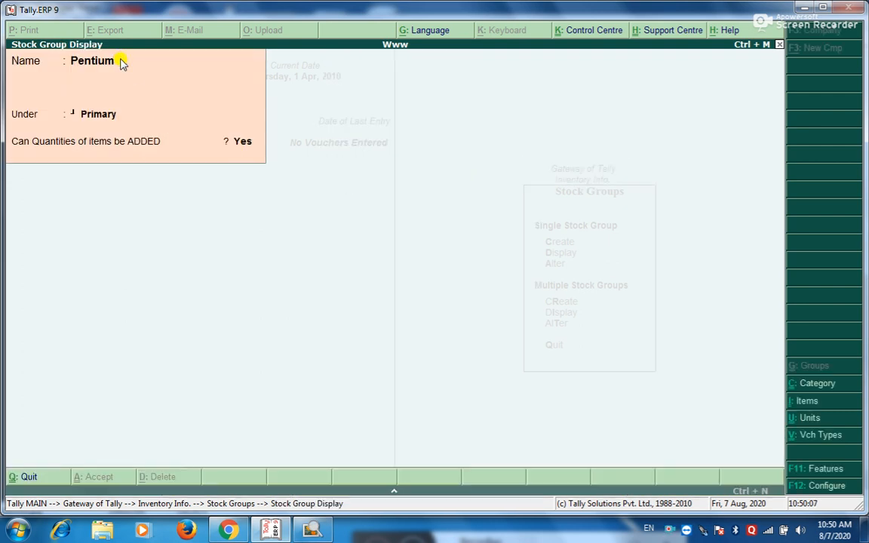
key("Escape")
key("Escape")
- Alter the Pentium stock group by renaming it CPU, keeping it under Primary, and save the change
key("Down")
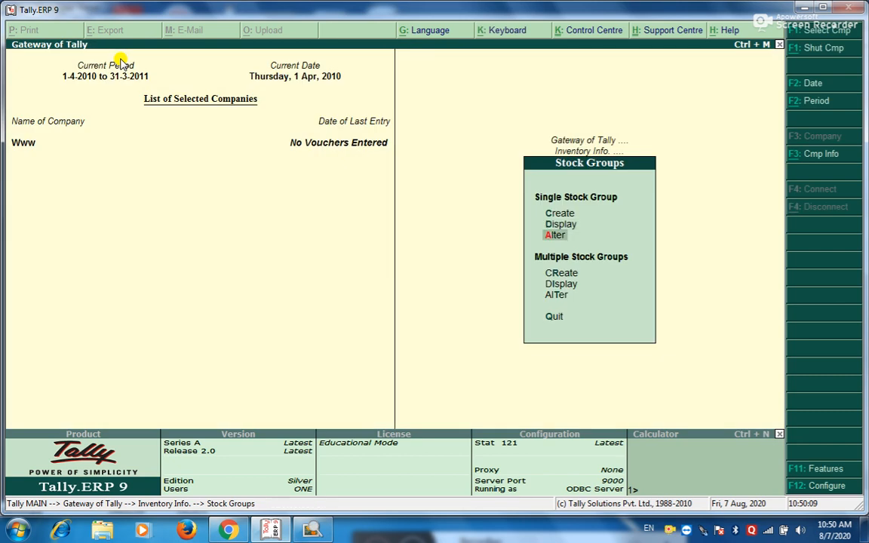
key("Return")
key("Down")
key("Down")
key("Down")
key("Down")
key("Down")
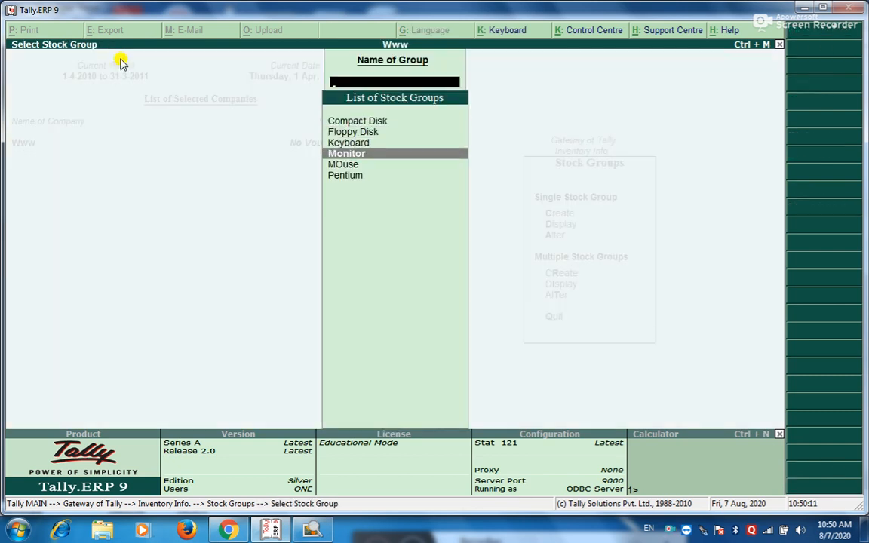
key("Return")
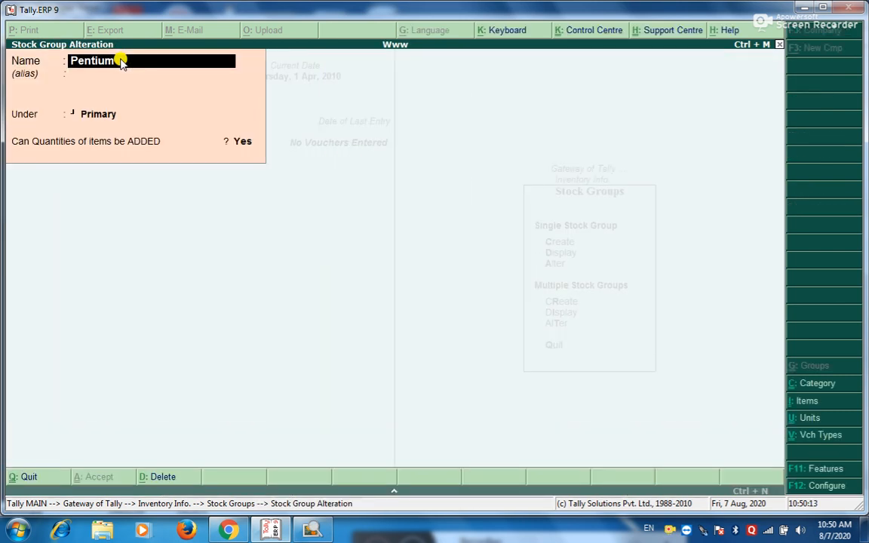
type("CPU")
key("Return")
key("Return")
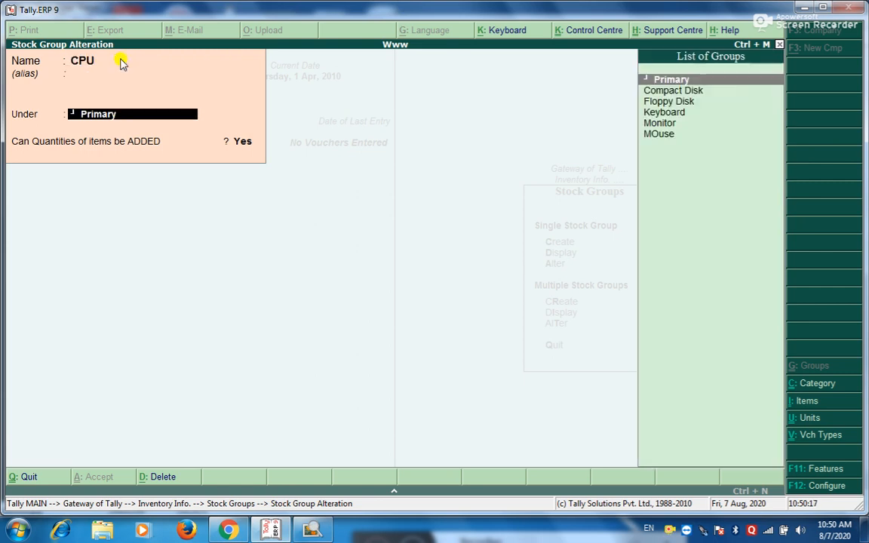
key("Return")
key("Return")
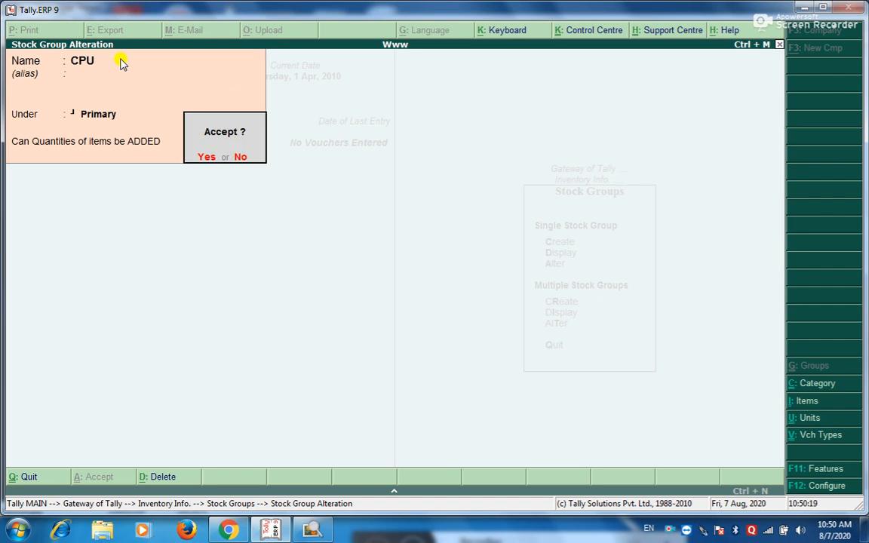
key("Return")
key("Escape")
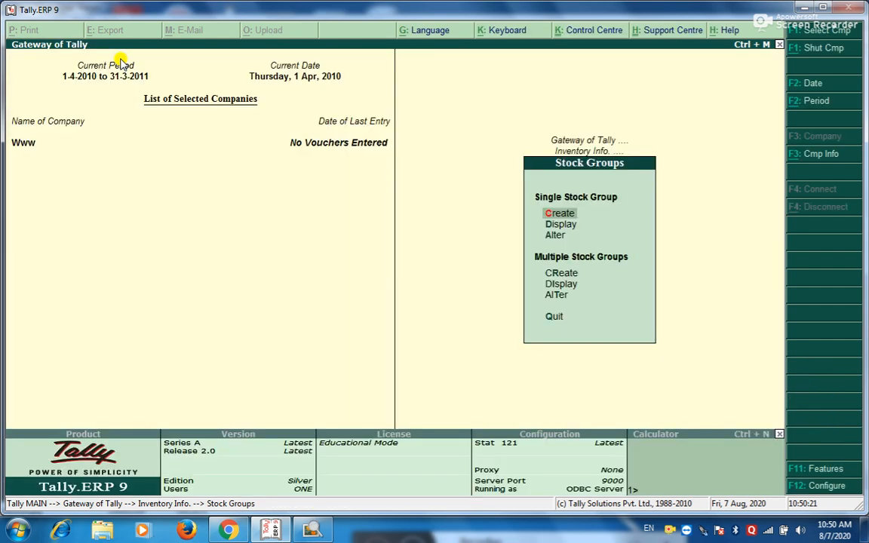
- Review the Floppy Disk items at the beginning of the opening stock list in Nero PhotoSnap Viewer, and return to Tally.ERP 9
left_click(310, 530)
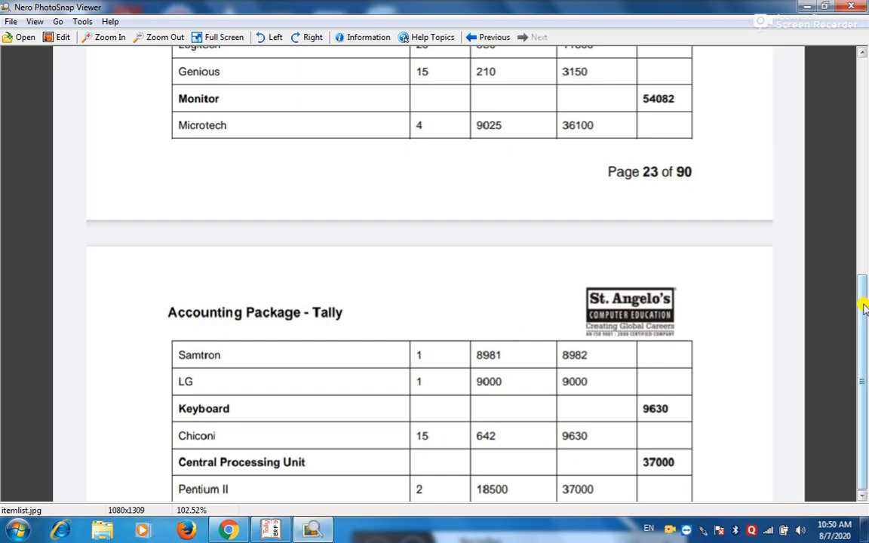
left_click_drag(864, 306, 849, 81)
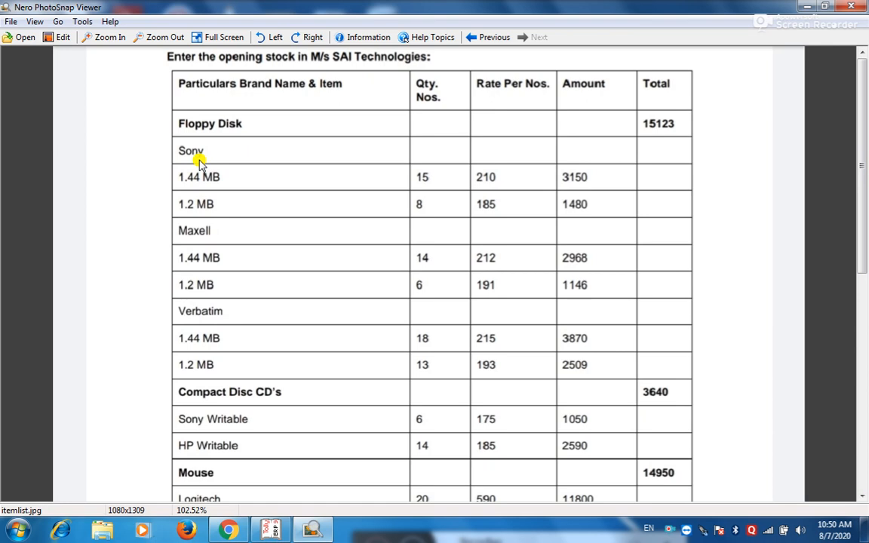
key("alt+Tab")
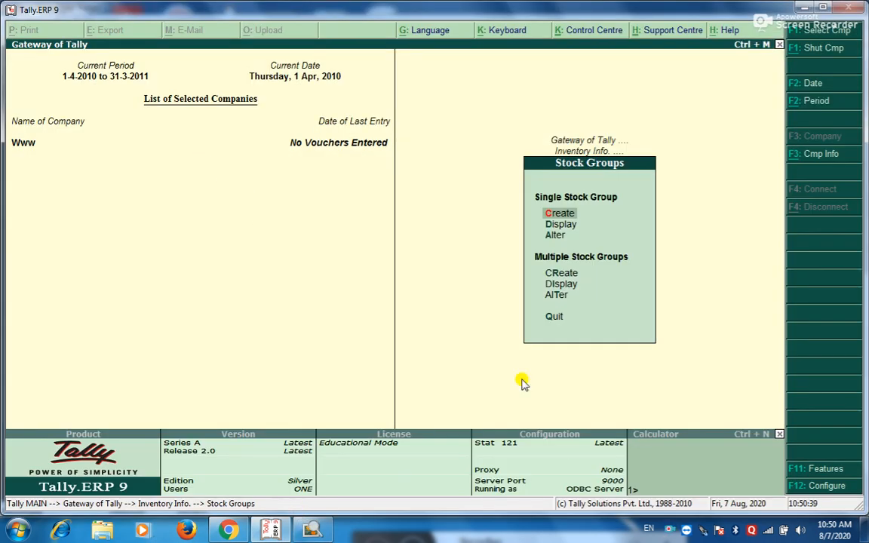
- Start creating a single stock item and name it 1.44 MB SONY, leaving the alias blank
key("Escape")
key("Down")
key("Down")
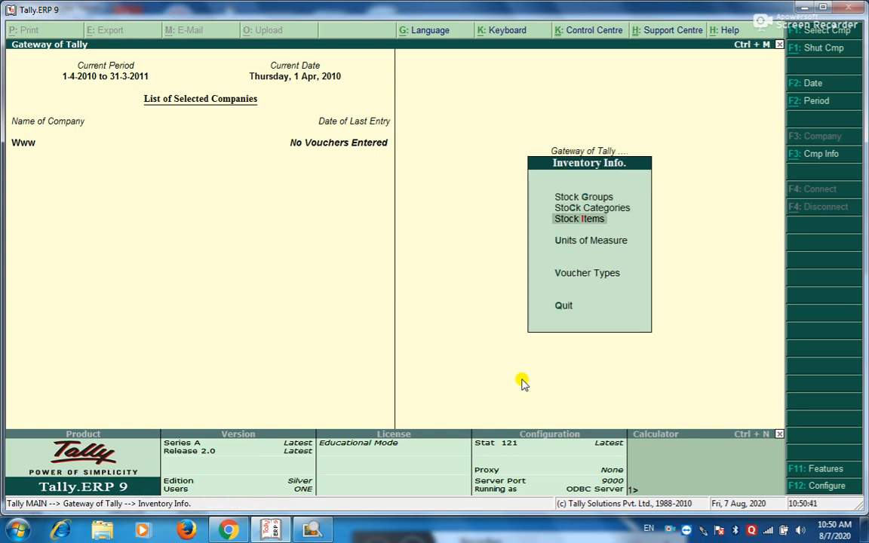
key("Return")
key("Return")
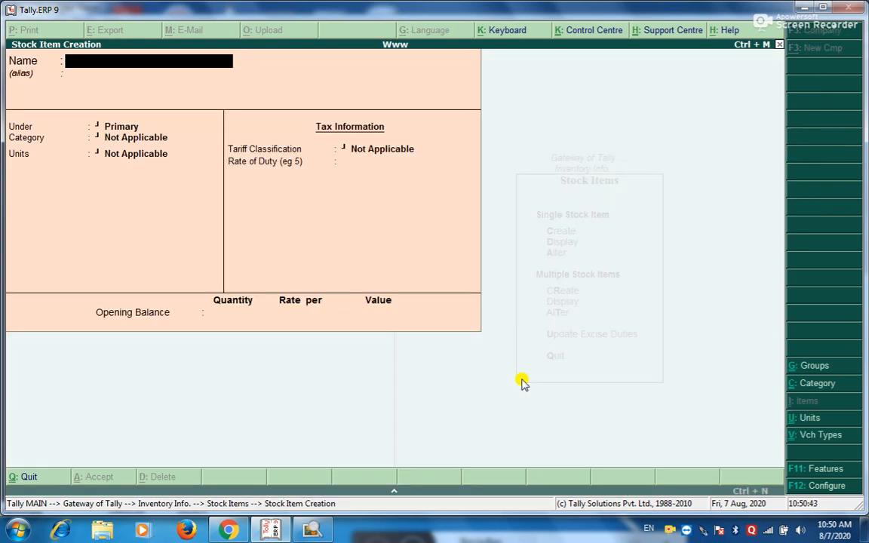
type("S")
key("BackSpace")
type("1.44 m")
key("BackSpace")
type("MB SONY")
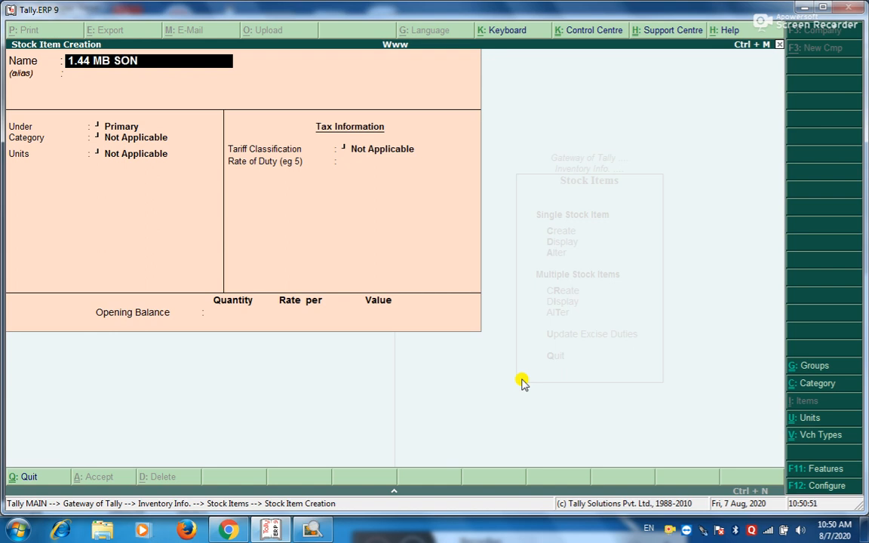
key("Return")
key("Return")
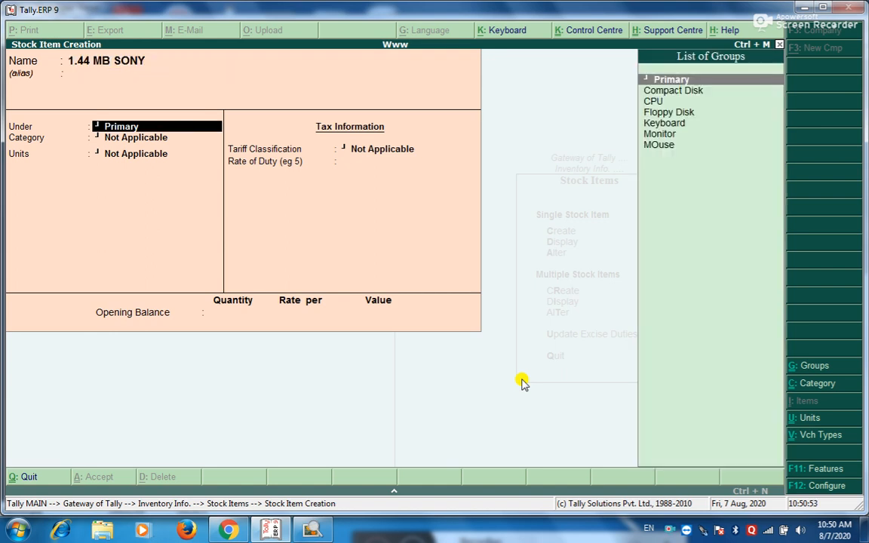
- Place the 1.44 MB SONY item under Floppy Disk with category Not Applicable, units Nos and a duty rate of 0
key("Down")
key("Down")
key("Down")
key("Return")
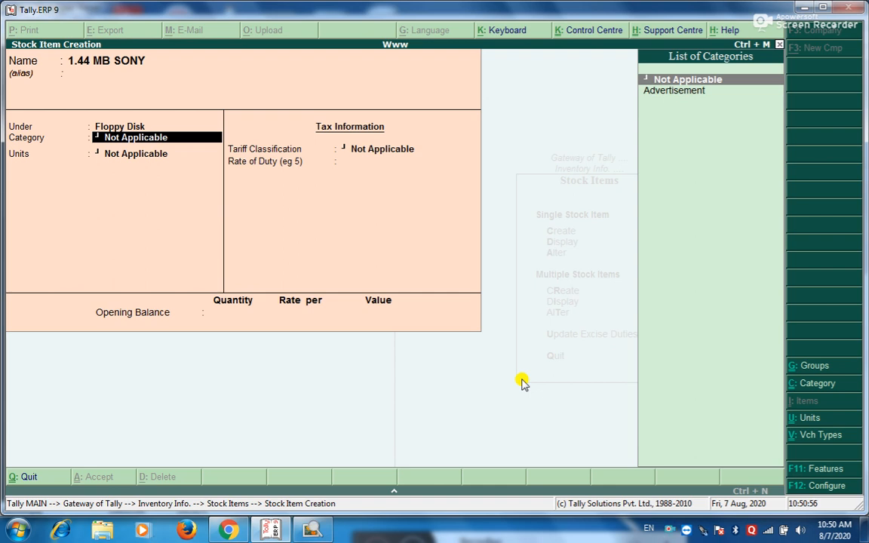
key("Return")
key("Down")
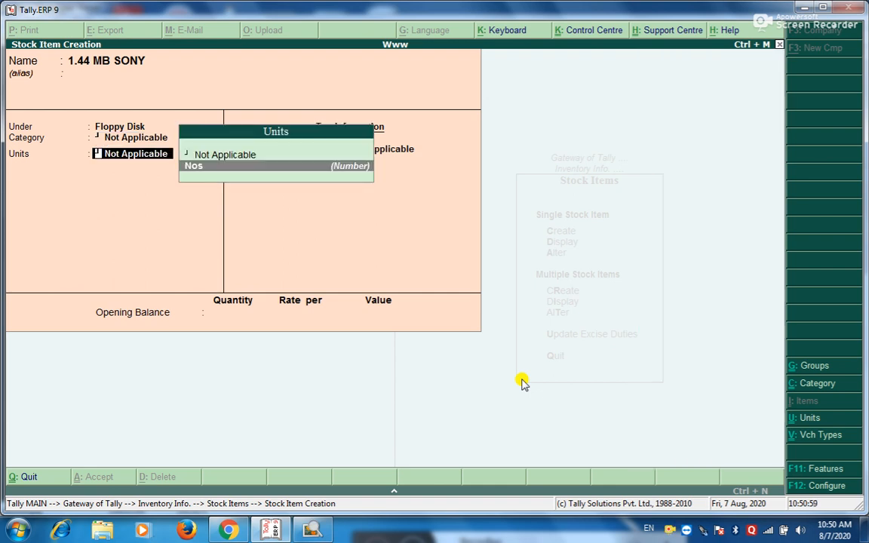
key("Return")
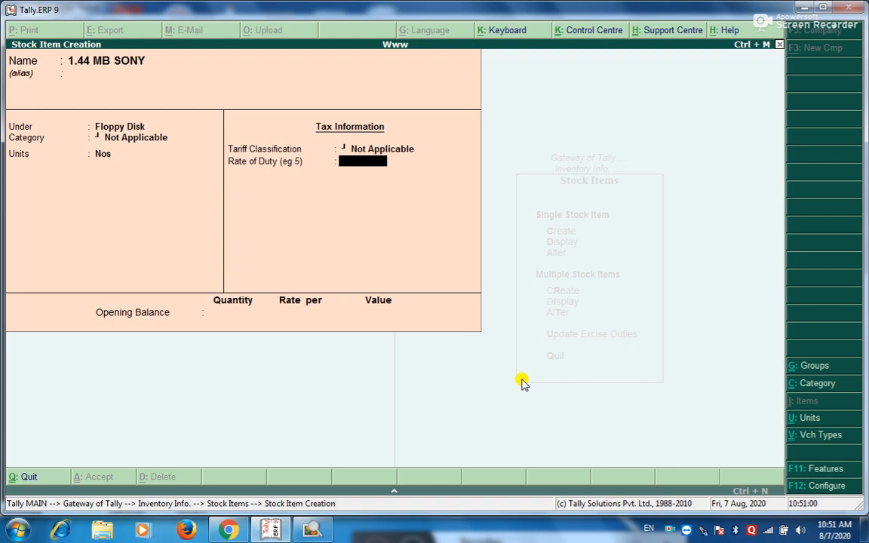
key("Return")
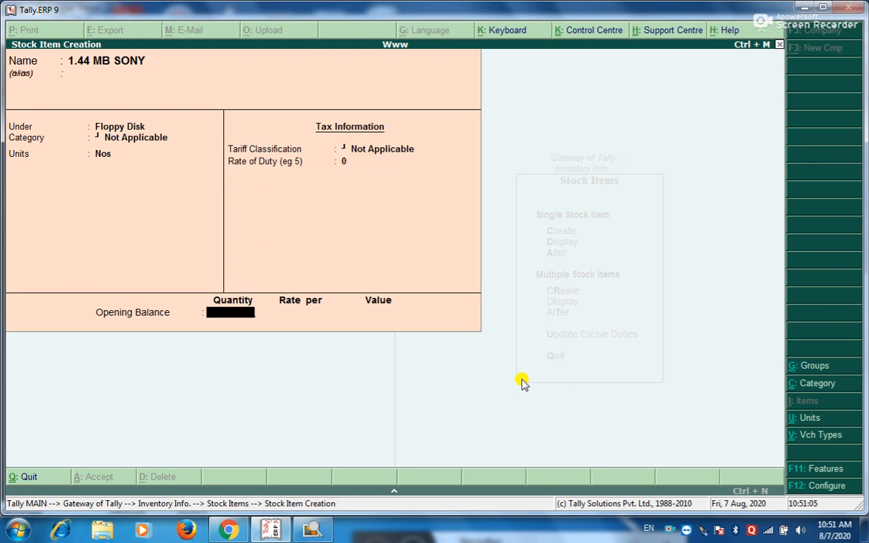
- Look up 1.44 MB Sony in the Nero PhotoSnap Viewer stock list and enter its Tally.ERP 9 opening balance as 15 Nos at rate 210
key("alt+Tab")
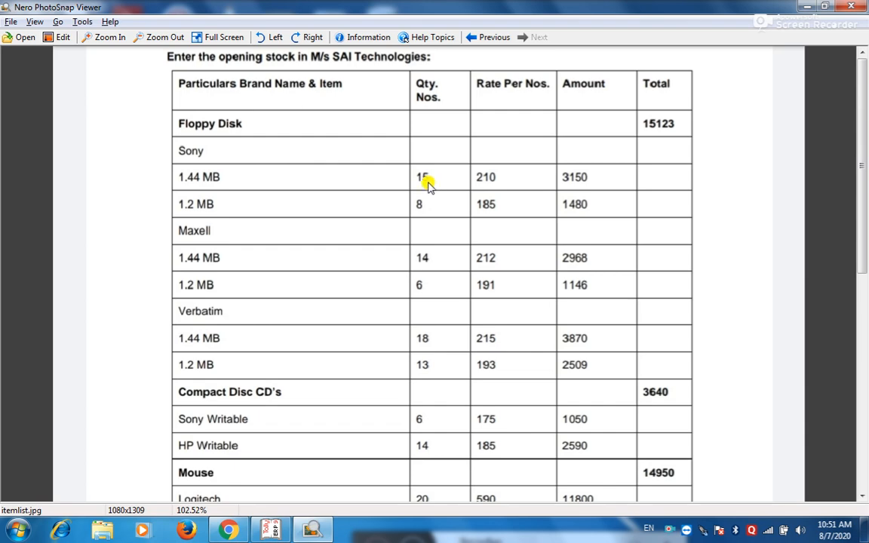
key("alt+Tab")
key("alt+Tab")
key("alt+Tab")
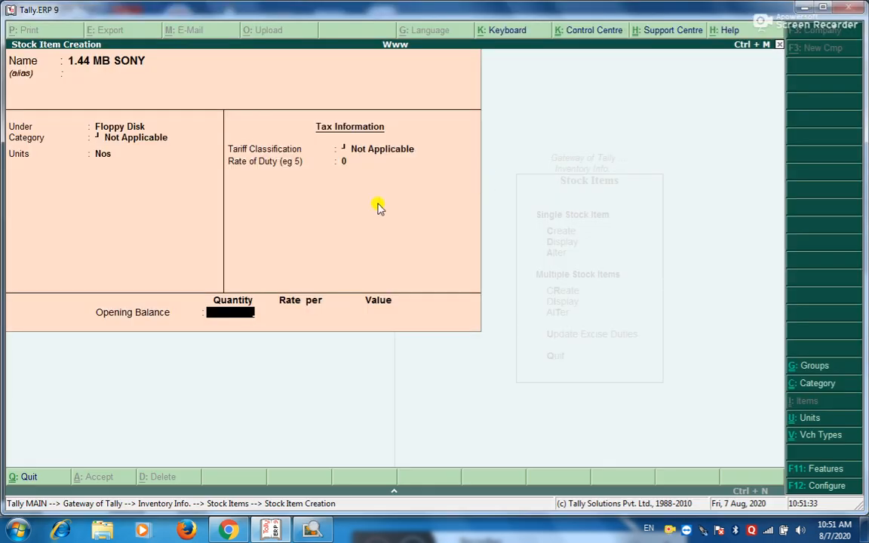
type("15")
key("Return")
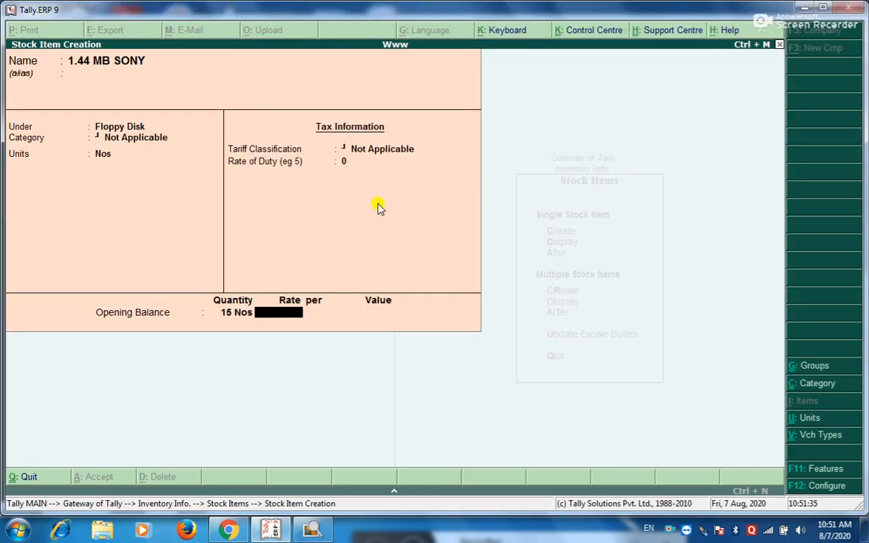
type("210")
key("Return")
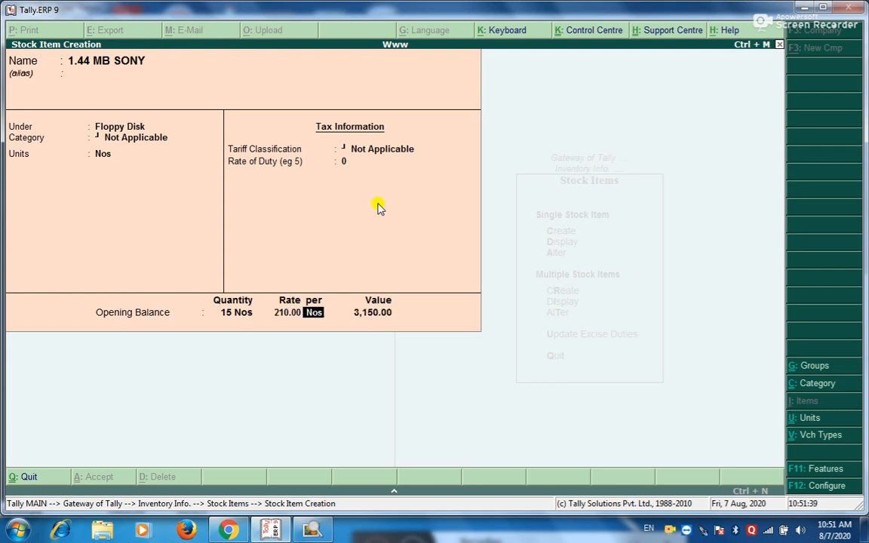
- Check the 1.44 MB SONY opening value against the stock list in Nero PhotoSnap Viewer, and save the item in Tally.ERP 9
key("alt+Tab")
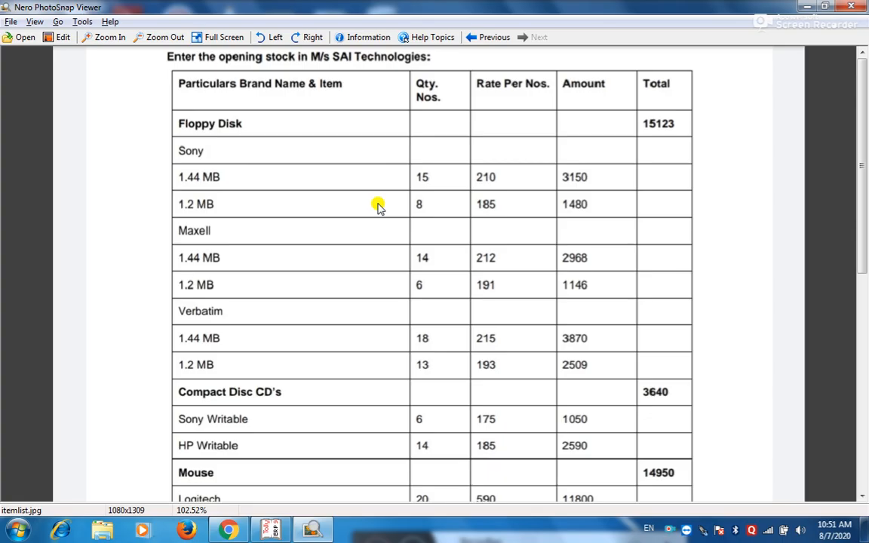
key("alt+Tab")
key("Return")
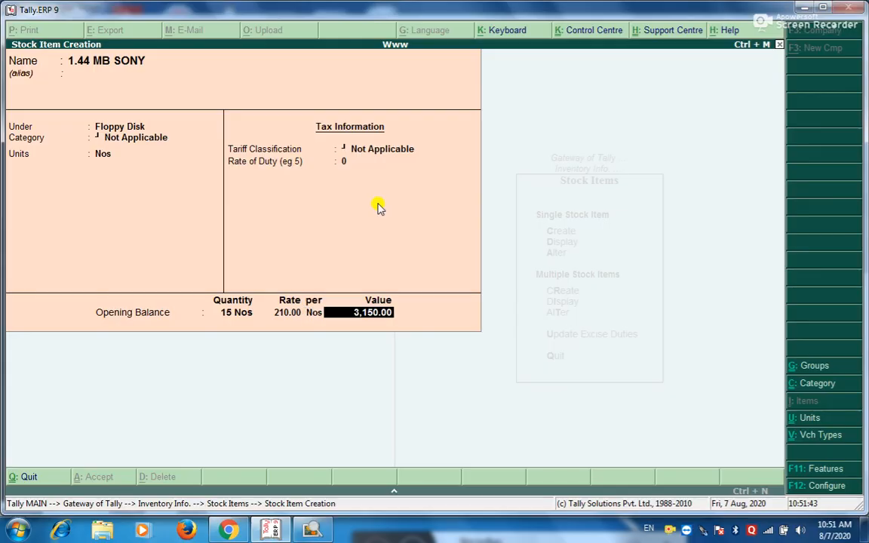
key("Return")
key("Return")
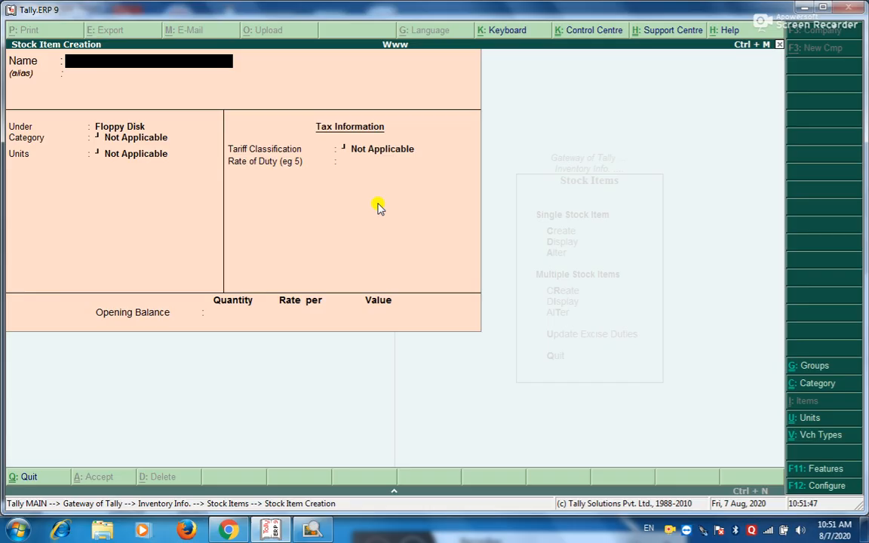
- Start the next stock item from the list as 1.2 MB SONY under Floppy Disk, category Not Applicable, units Nos and duty rate 0
key("alt+Tab")
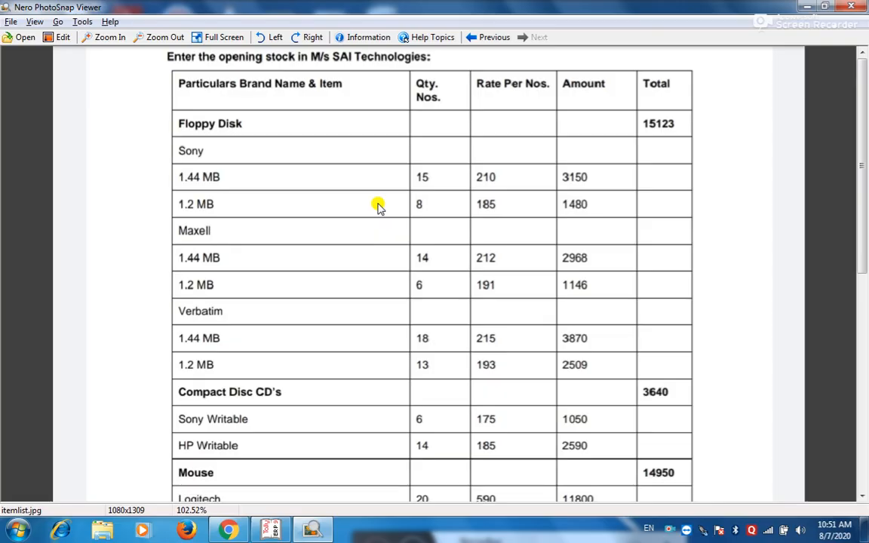
key("alt+Tab")
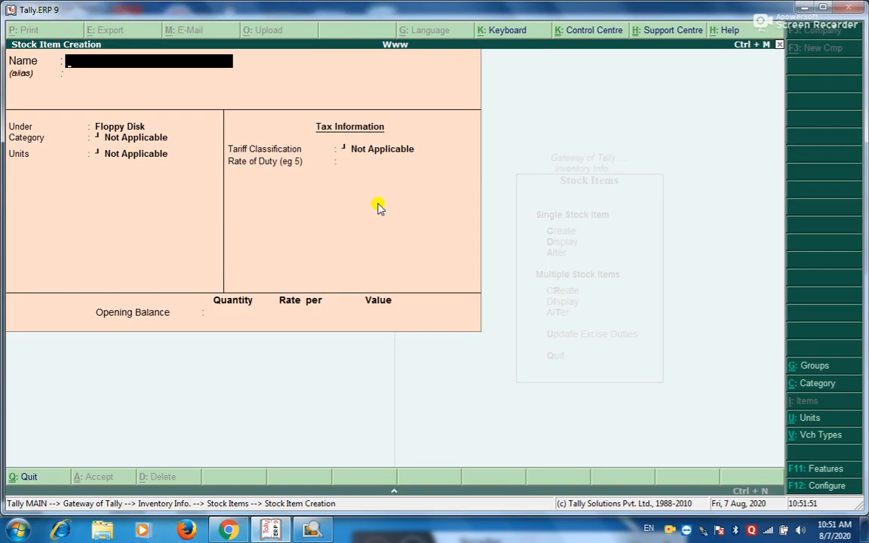
type("1.2 MB SONY")
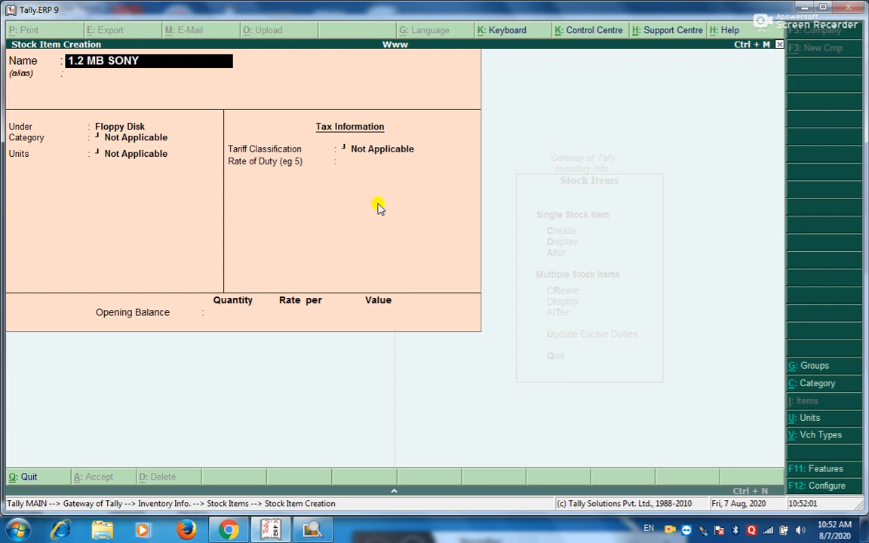
key("Return")
key("Return")
key("Return")
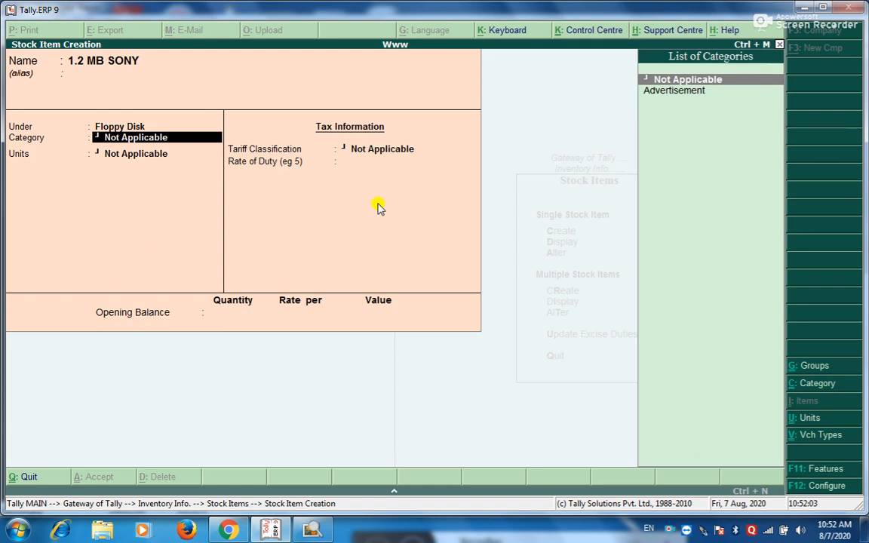
key("Return")
key("Down")
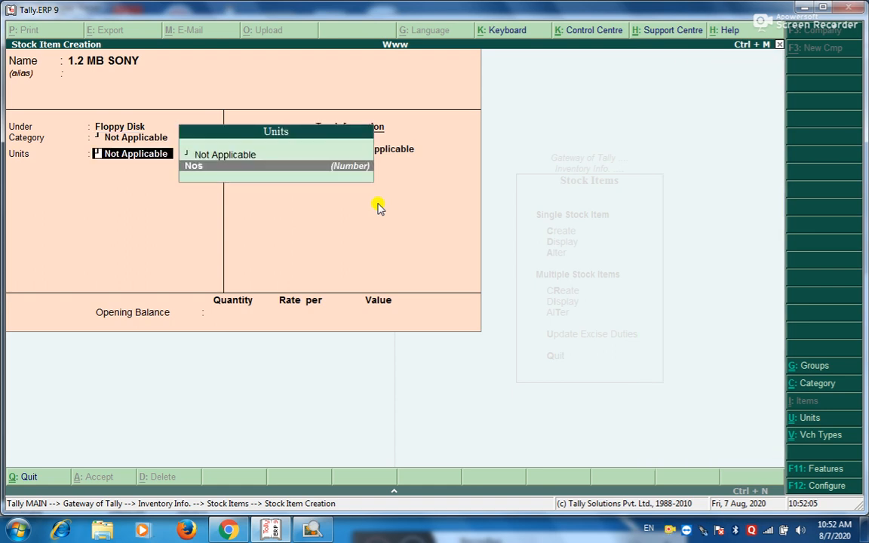
key("Return")
key("Return")
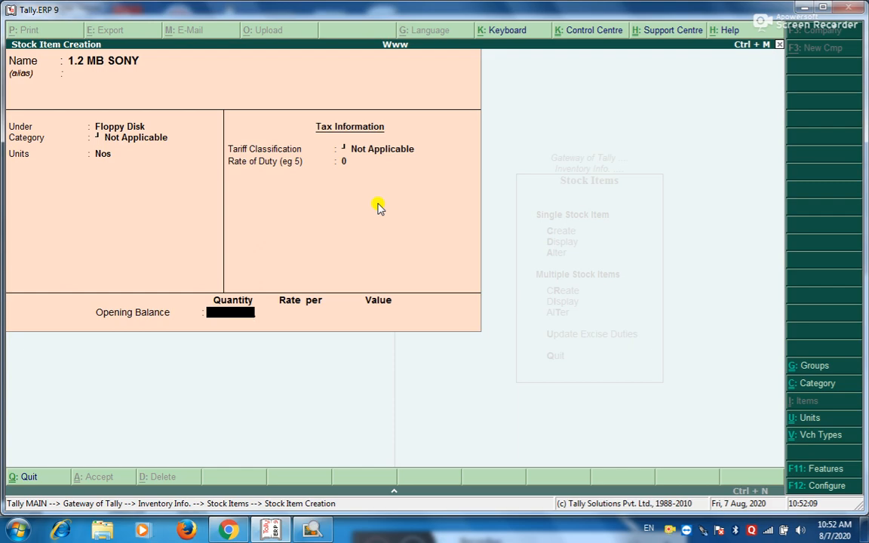
- Enter the 1.2 MB SONY opening balance from the stock list as 8 Nos at rate 185, and save the item
key("alt+Tab")
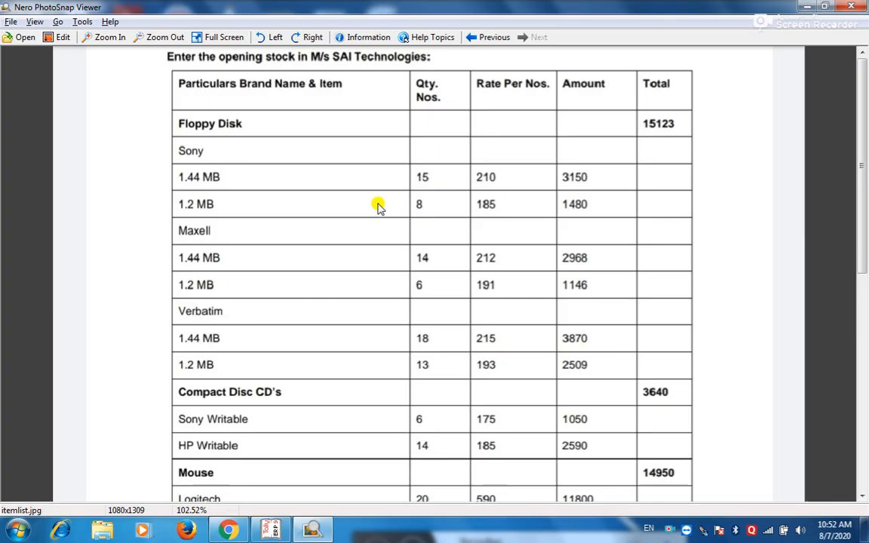
key("alt+Tab")
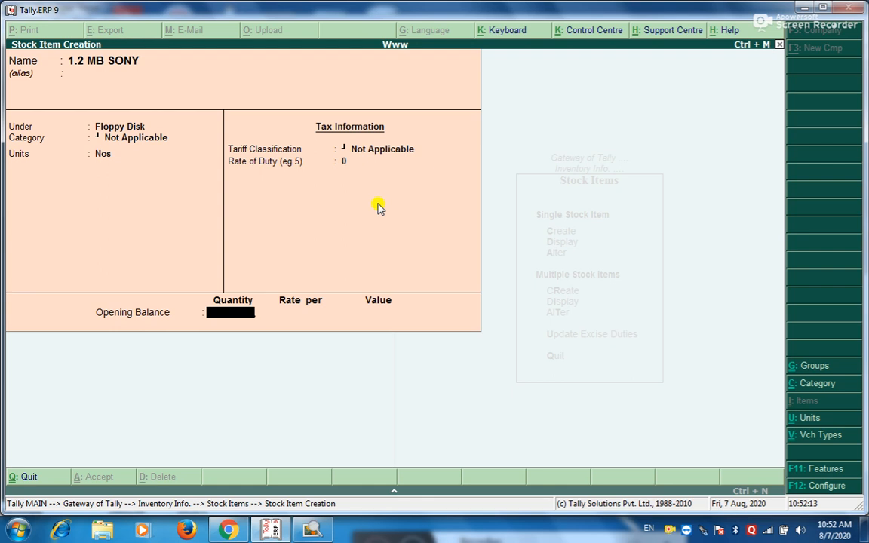
type("8")
key("Return")
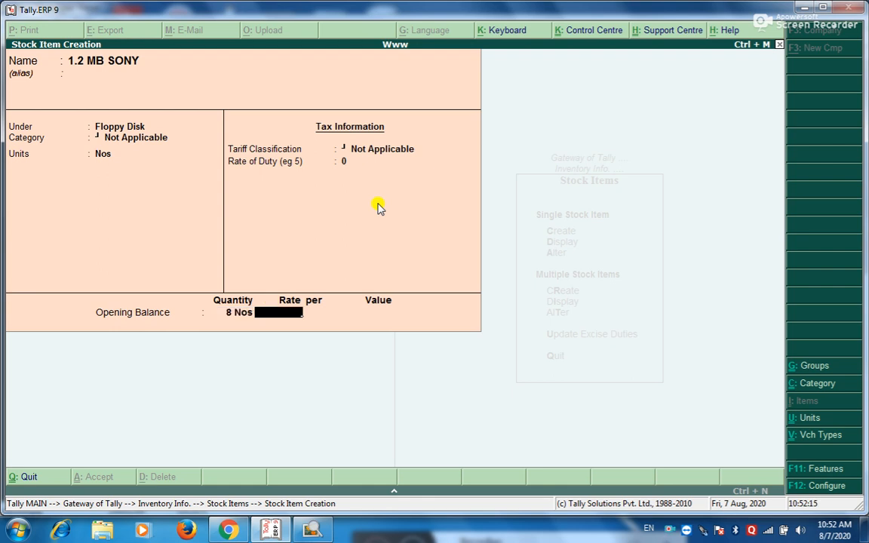
type("185")
key("Return")
key("Return")
key("Return")
key("Return")
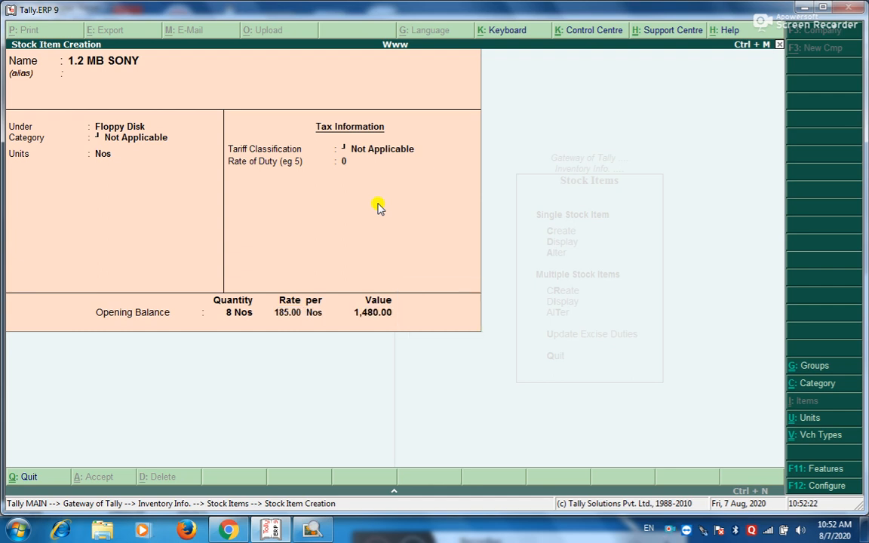
- Consult the stock list for the next floppy disk and name the new stock item 1.44 MB MAXELL, leaving the alias blank
key("alt+Tab")
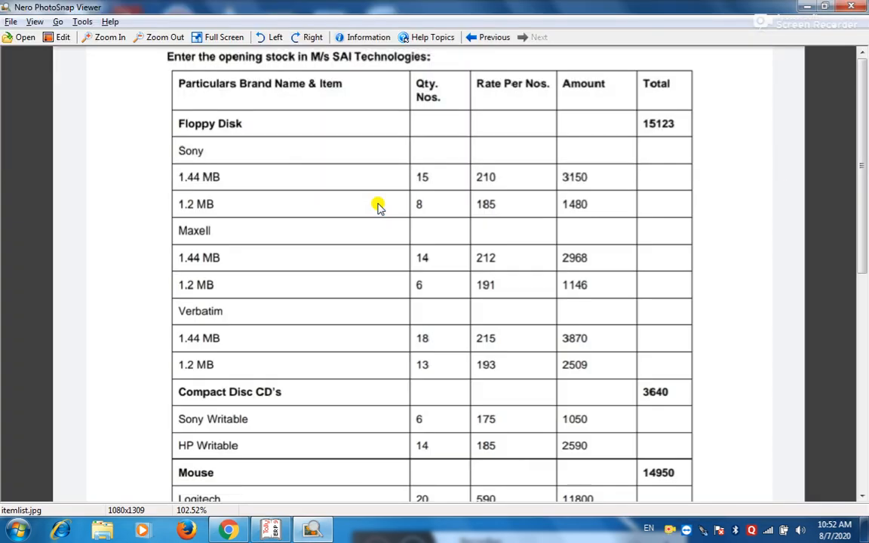
key("alt+Tab")
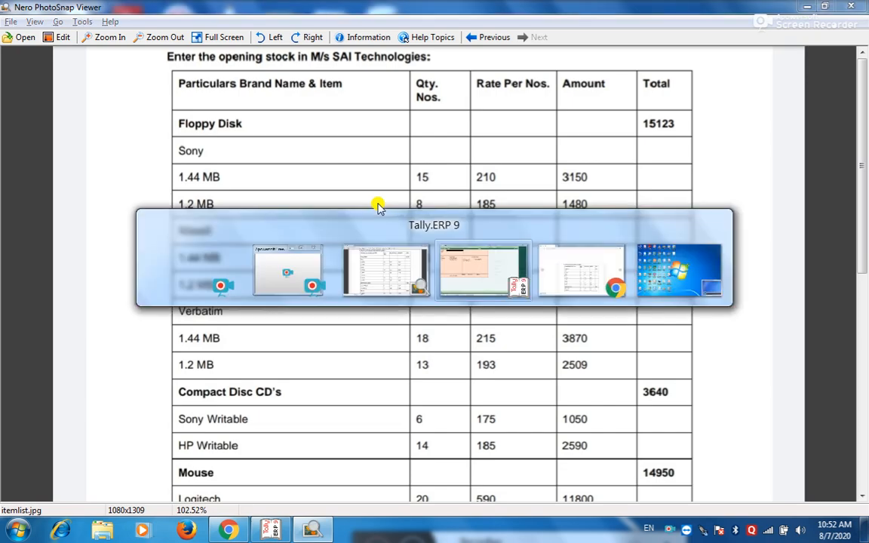
type("1")
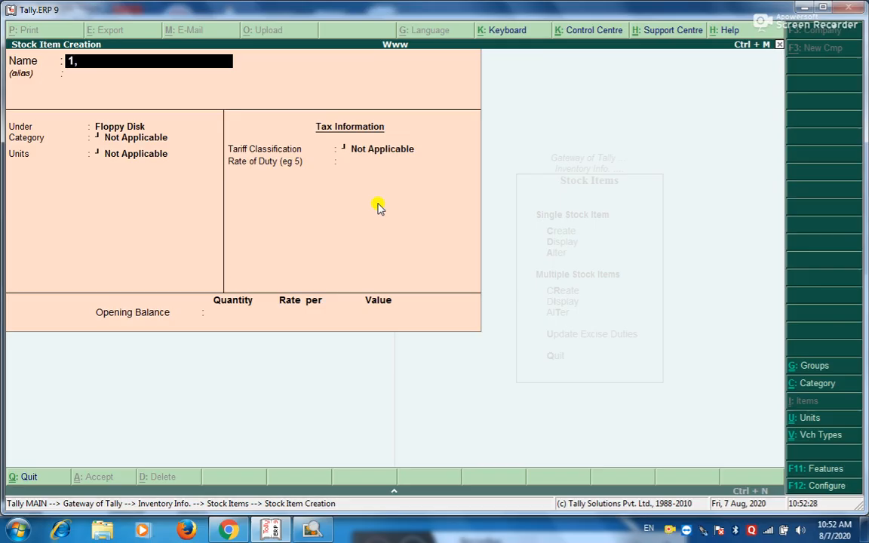
type(".44mb")
key("BackSpace")
key("BackSpace")
type("MB MAX")
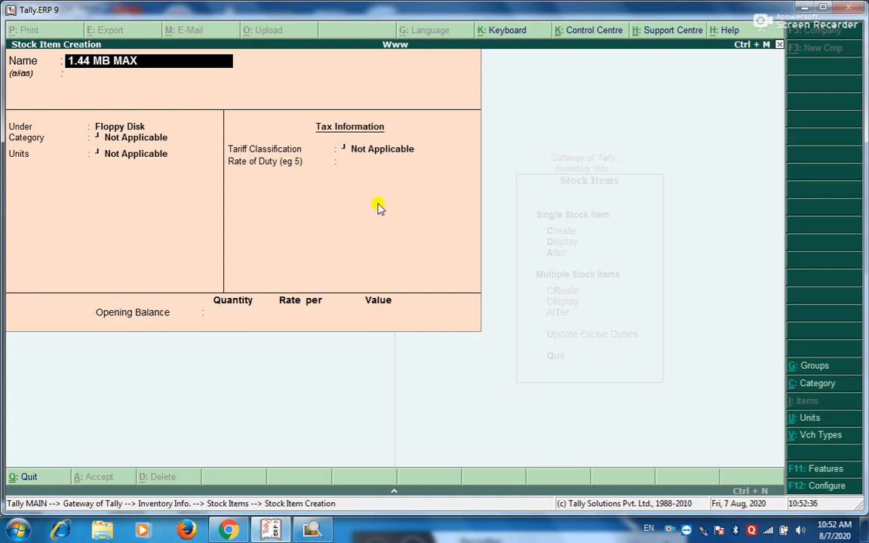
type("ELL")
key("Return")
key("Return")
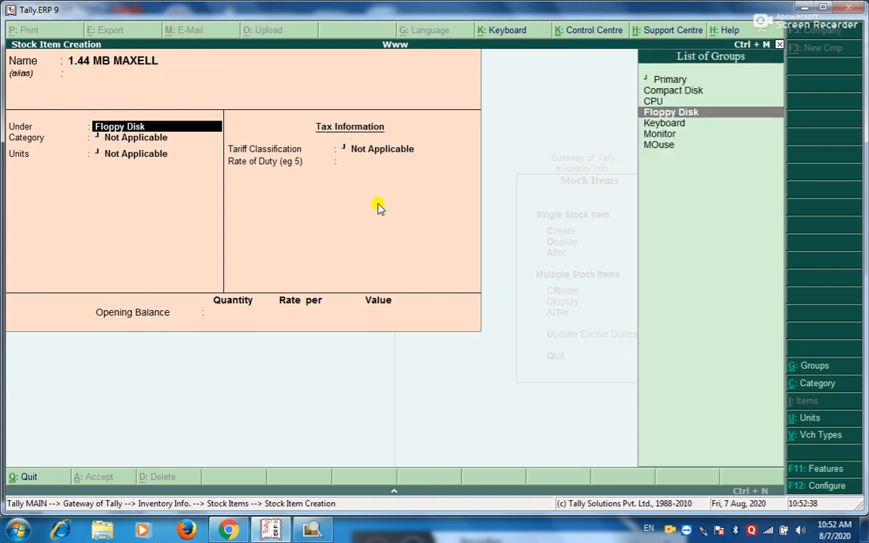
- Place 1.44 MB MAXELL under Floppy Disk with category Not Applicable, units Nos and a duty rate of 0
key("Return")
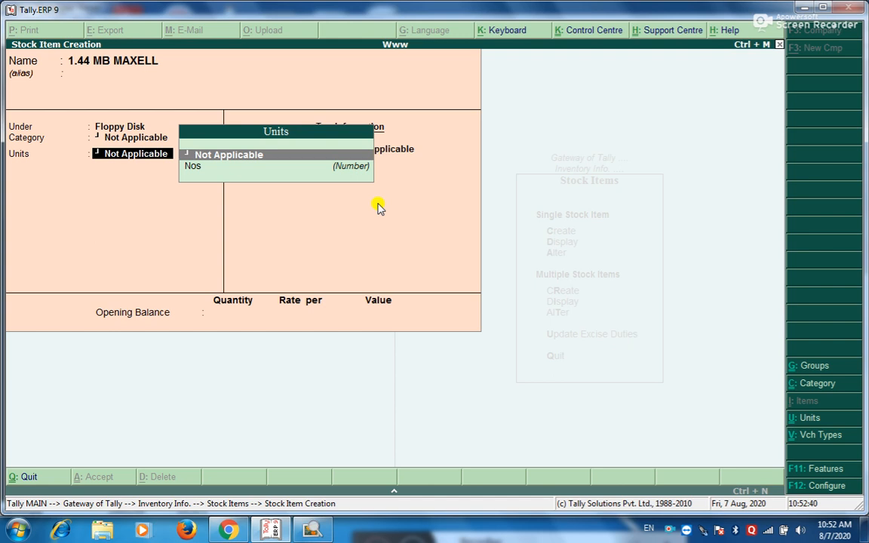
key("Down")
key("Return")
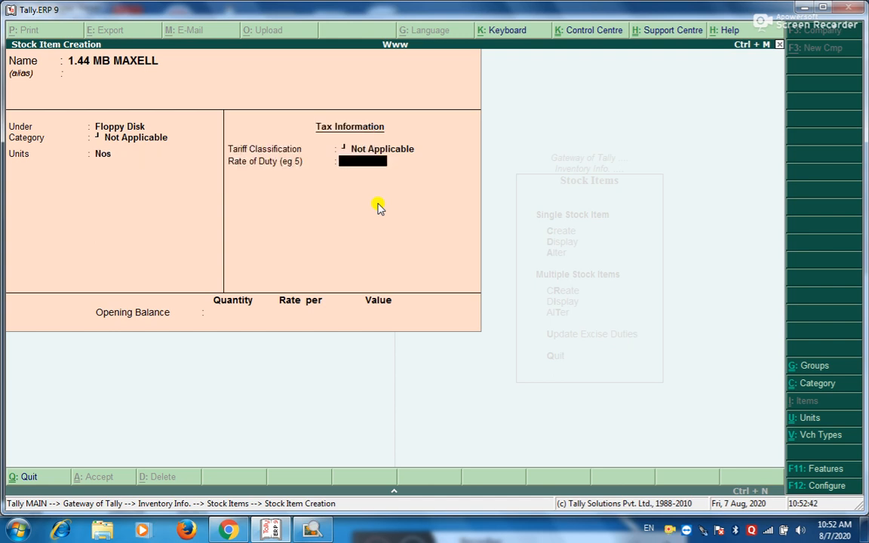
key("Return")
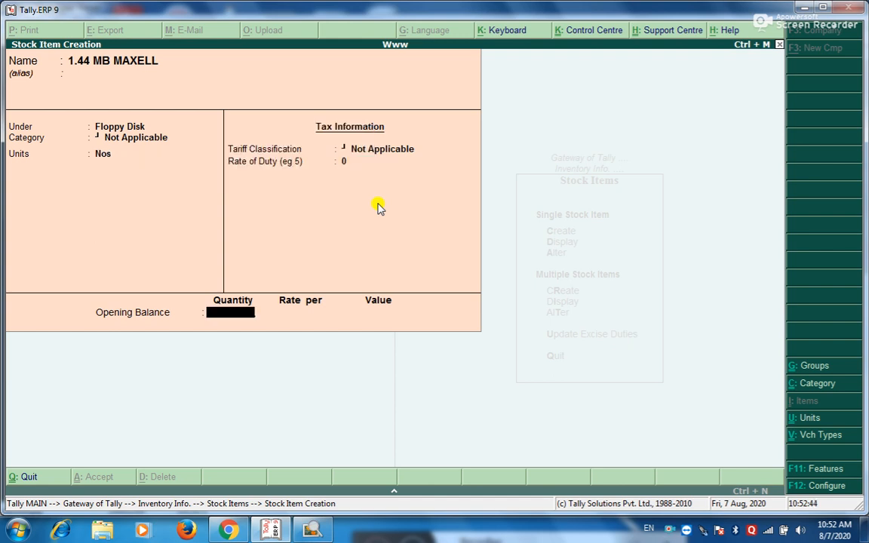
- Enter the 1.44 MB MAXELL opening balance from the stock list as 14 Nos at rate 212, and save the item
key("alt+Tab")
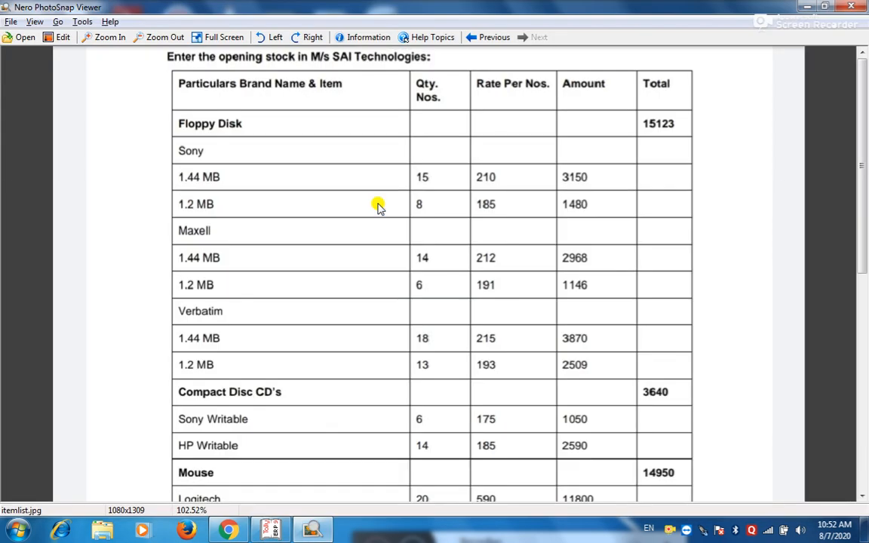
key("alt+Tab")
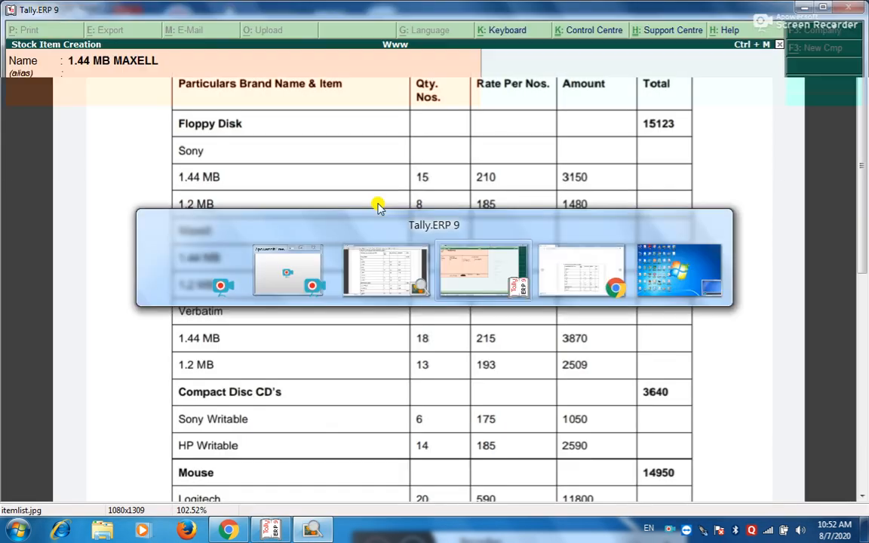
type("14")
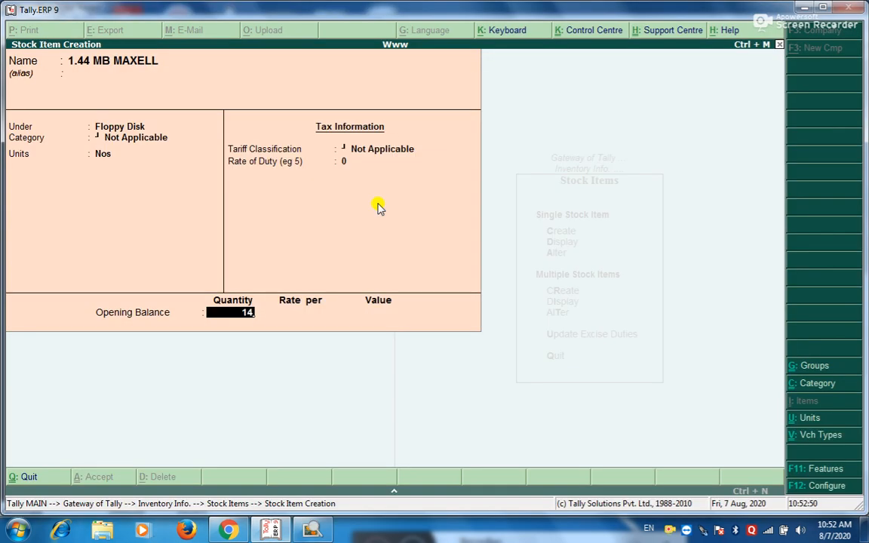
key("Return")
type("212")
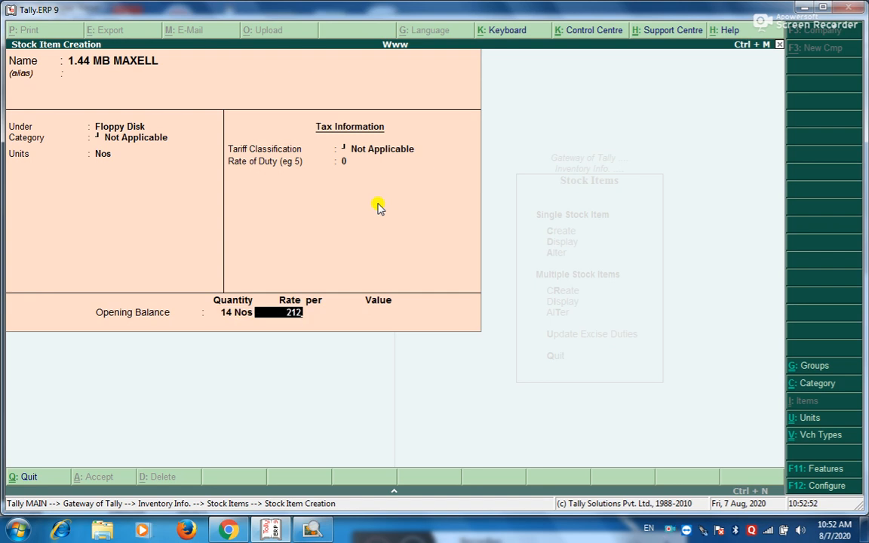
key("Return")
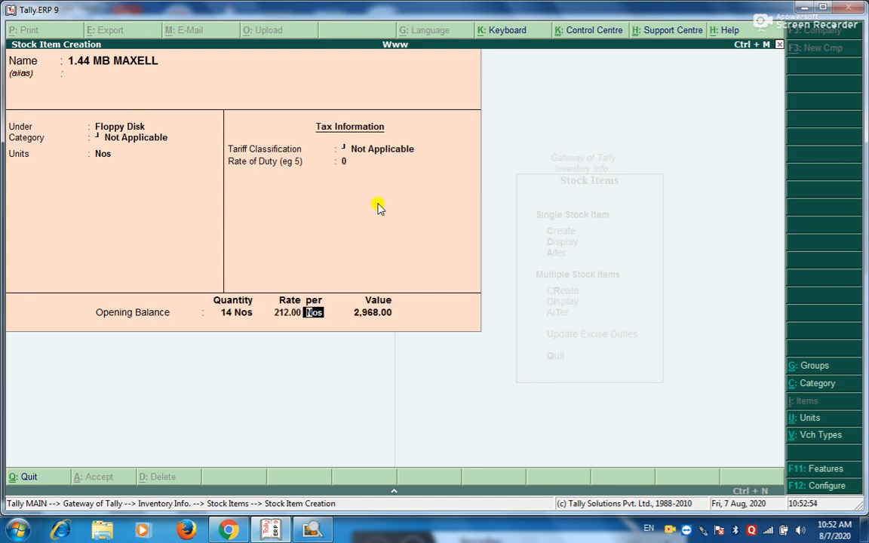
key("Return")
key("Return")
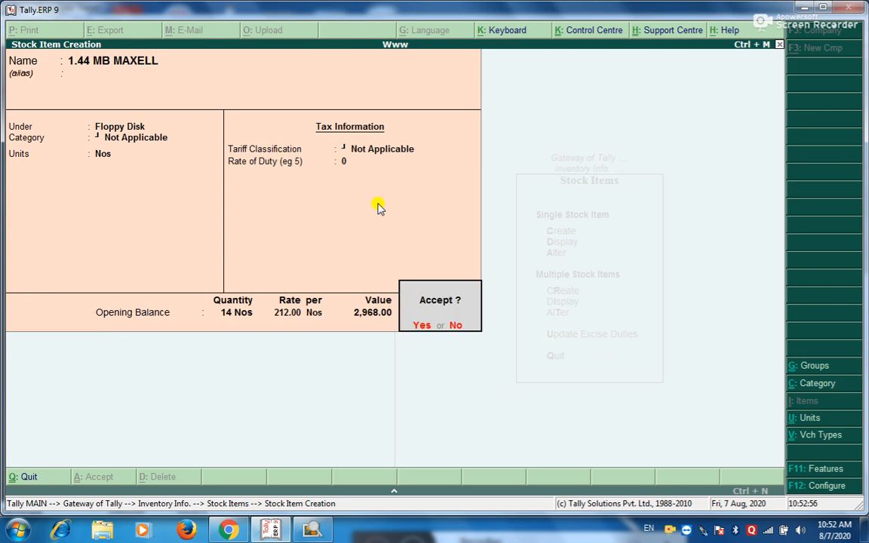
key("Return")
- Start the next stock item from the list as 1.2 Mb MAXELL under Floppy Disk, with category Not Applicable and units Nos
key("alt+Tab")
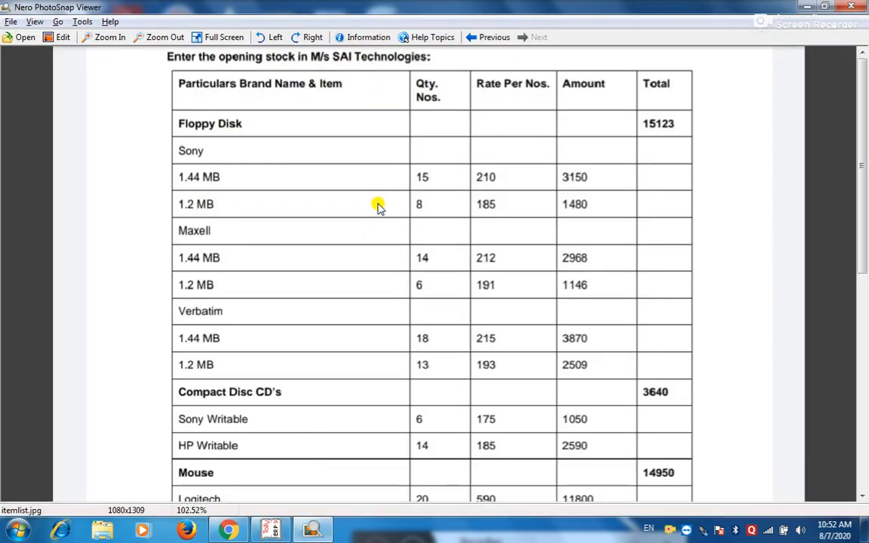
key("alt+Tab")
type("1.2 Mb")
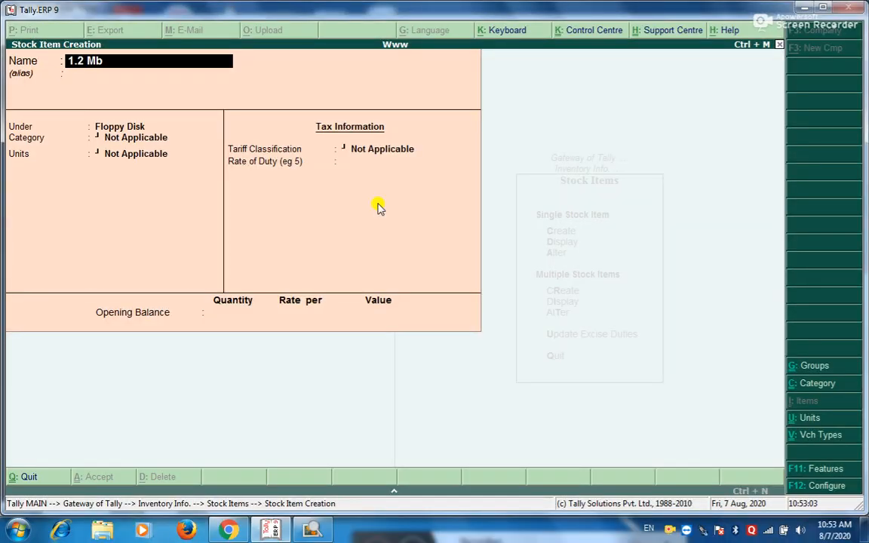
type(" MAXELL")
key("Return")
key("Return")
key("Return")
key("Return")
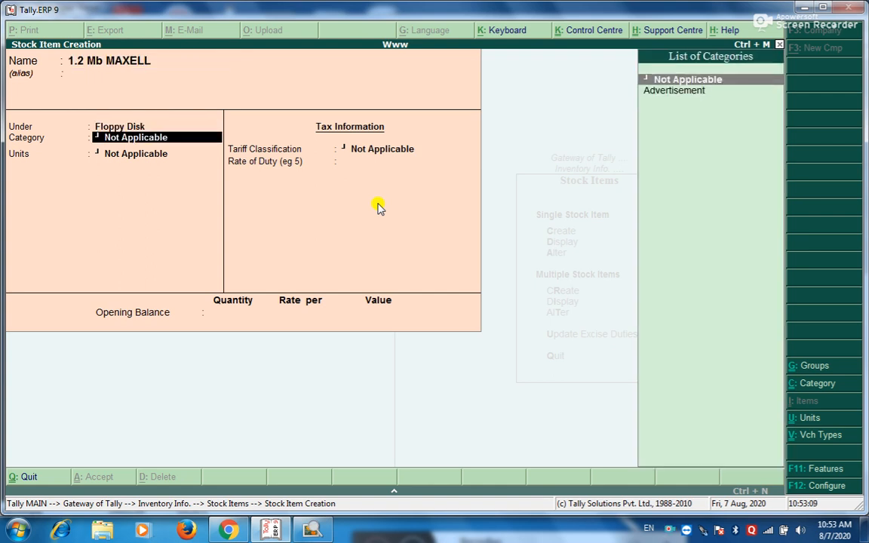
key("Down")
key("Return")
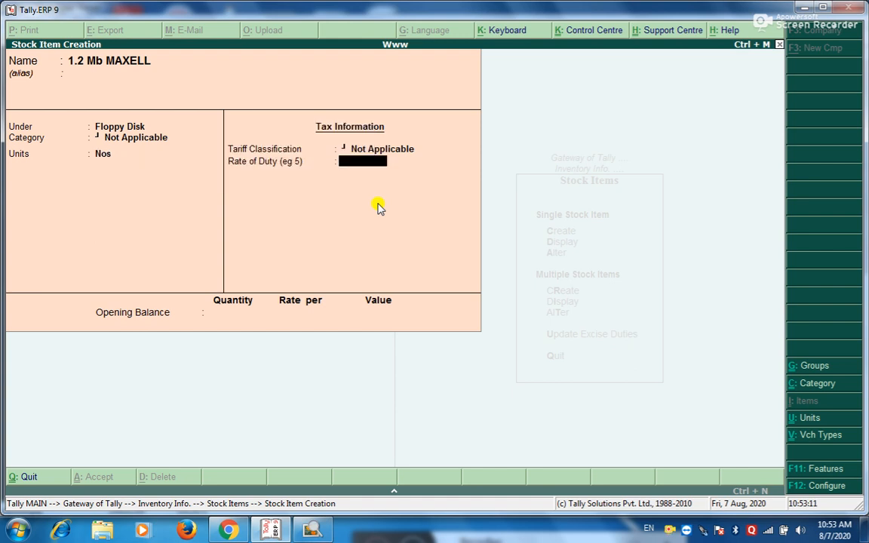
- Set the duty rate of 1.2 Mb MAXELL to 0, decline the premature save and go to its opening balance quantity
key("Return")
key("Return")
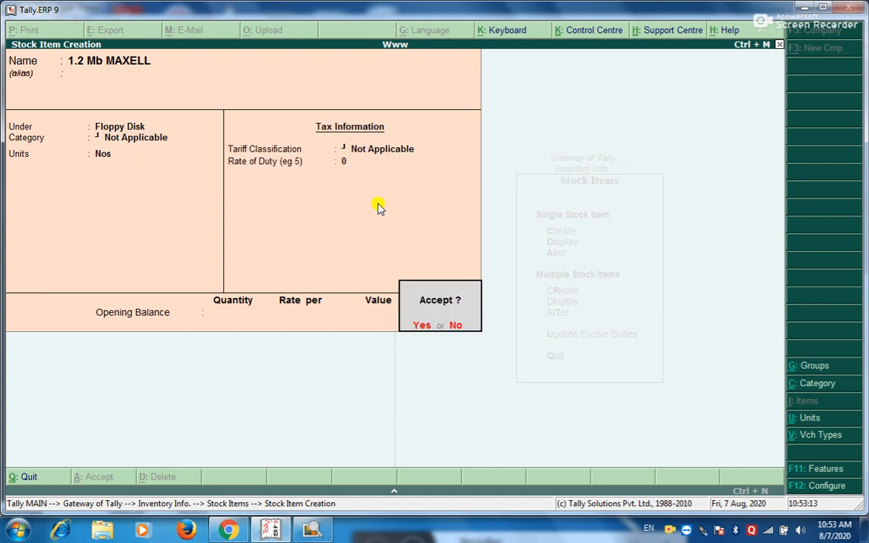
key("n")
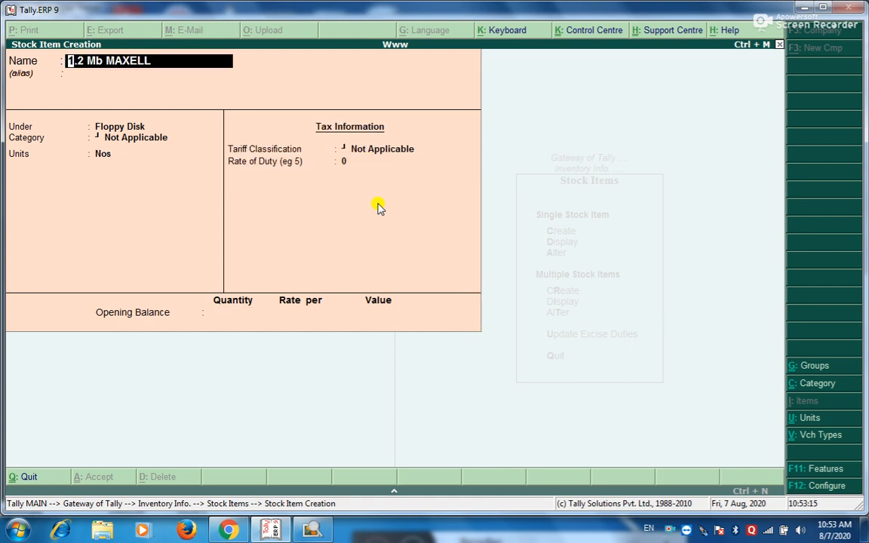
key("Return")
key("Return")
key("Return")
key("Return")
key("Return")
key("Return")
key("Return")
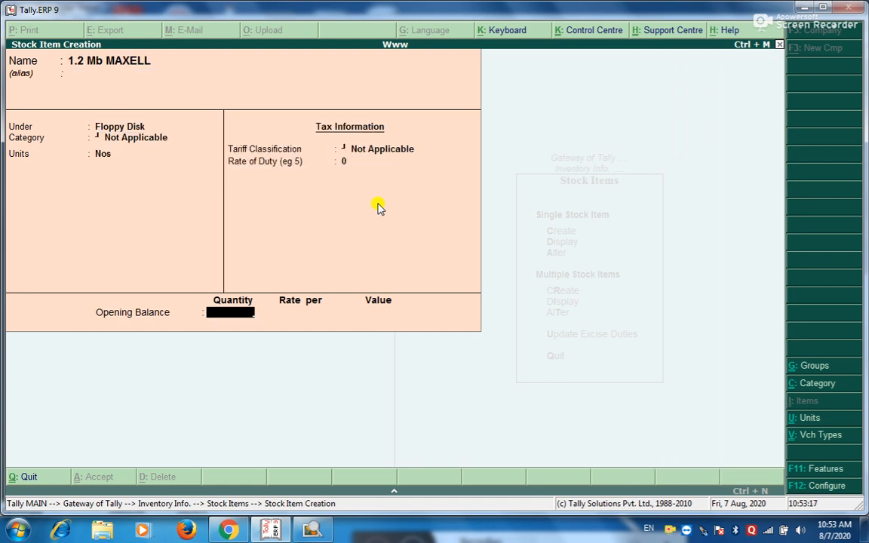
- Enter the 1.2 Mb MAXELL opening balance from the stock list as 6 Nos at rate 191, and save the item
key("alt+Tab")
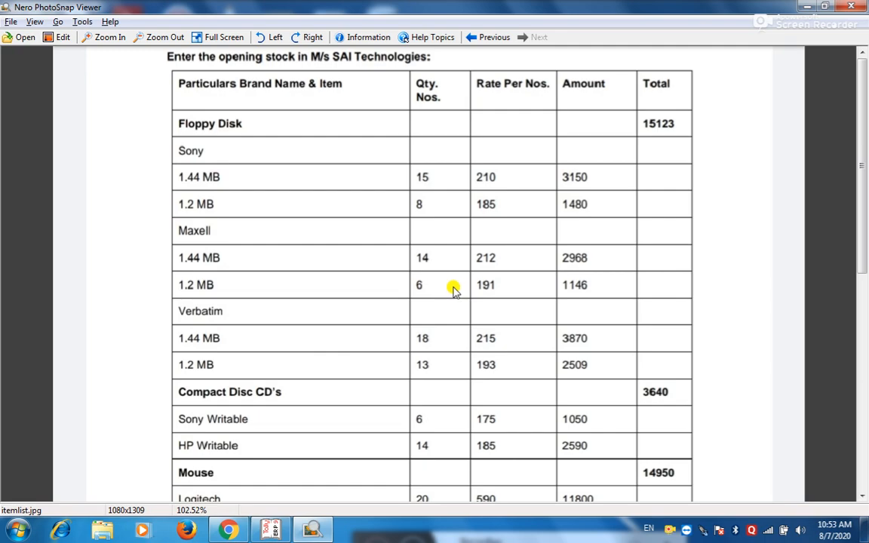
key("alt+Tab")
type("6")
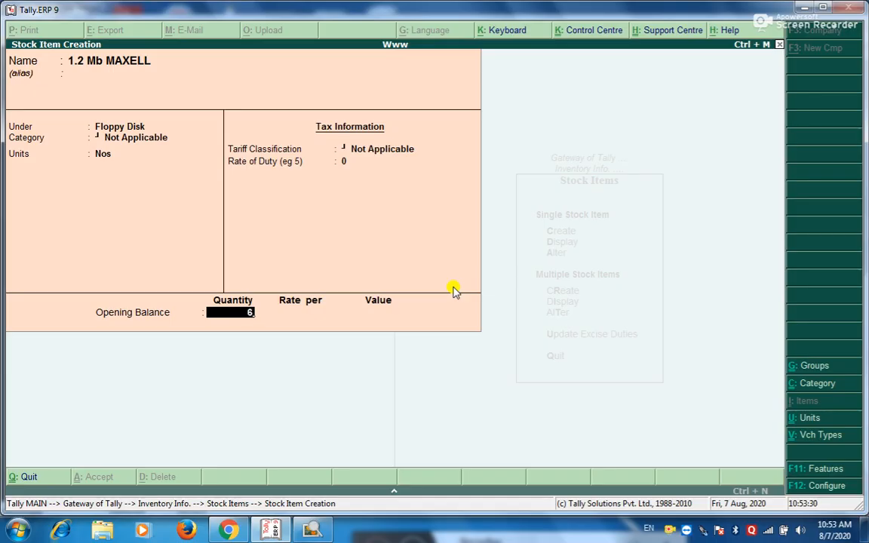
key("Return")
type("191")
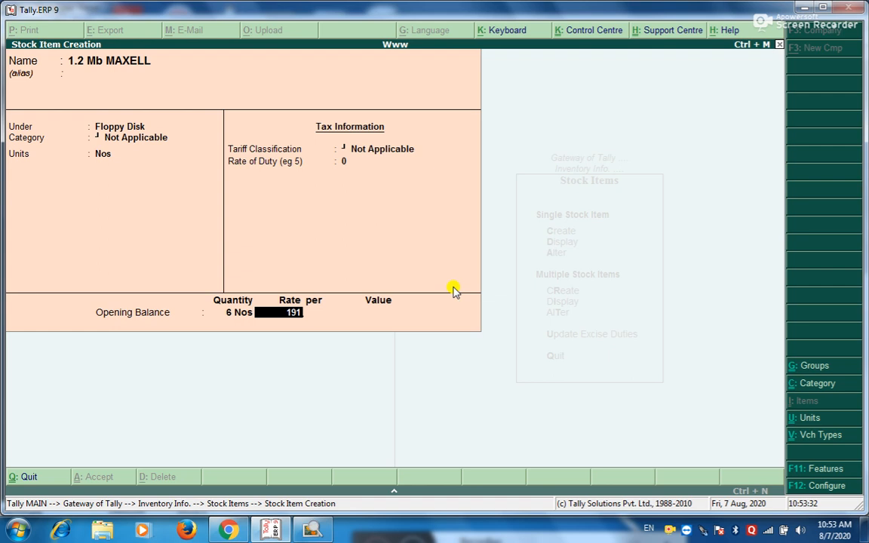
key("Return")
key("Return")
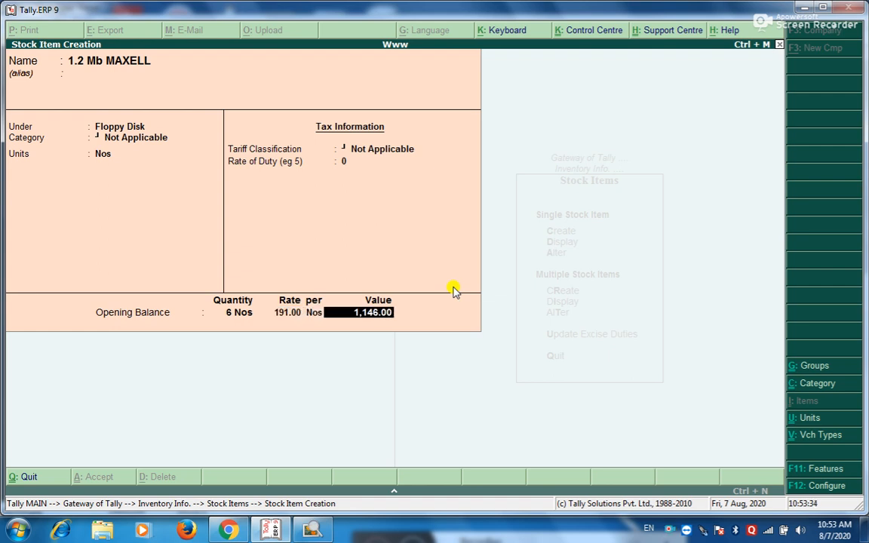
key("Return")
key("Return")
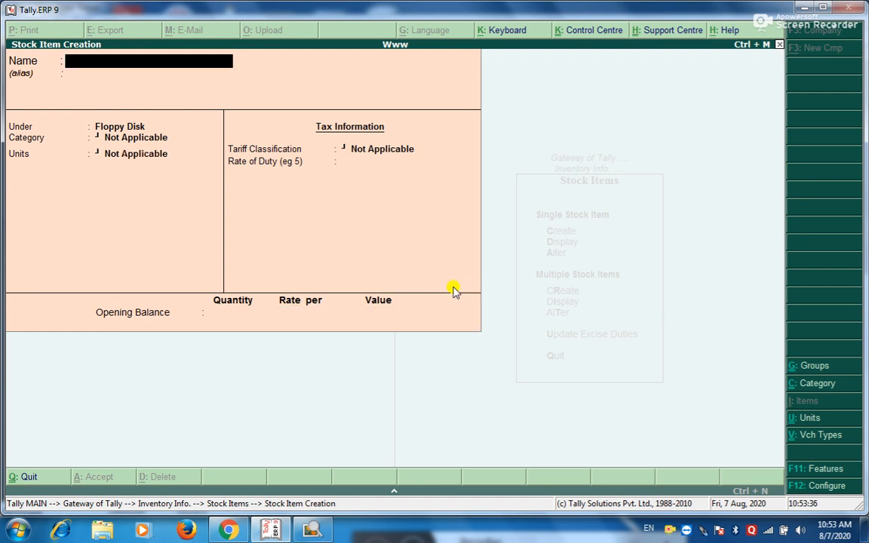
- Consult the stock list for the next floppy disk and name the new stock item 1.44 Mb VERBATIM, leaving the alias blank
key("alt+Tab")
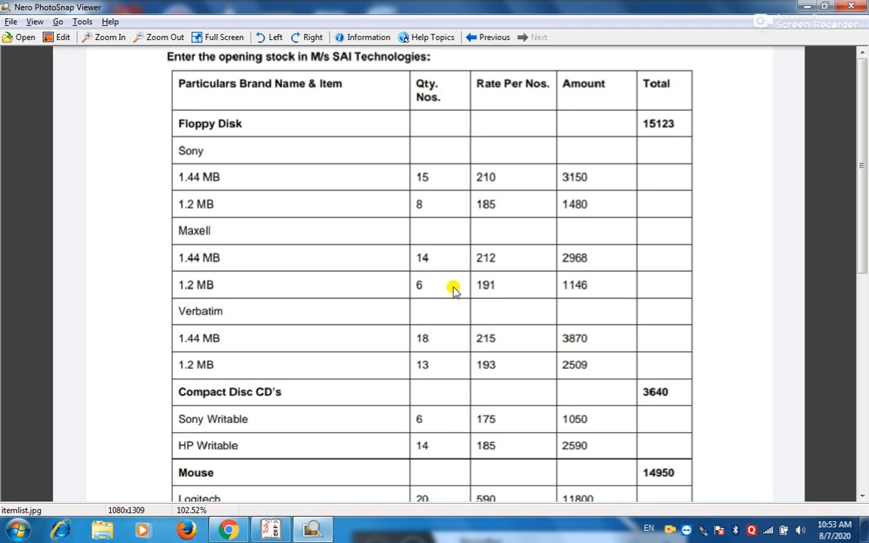
key("alt+Tab")
type("1.44 Mb")
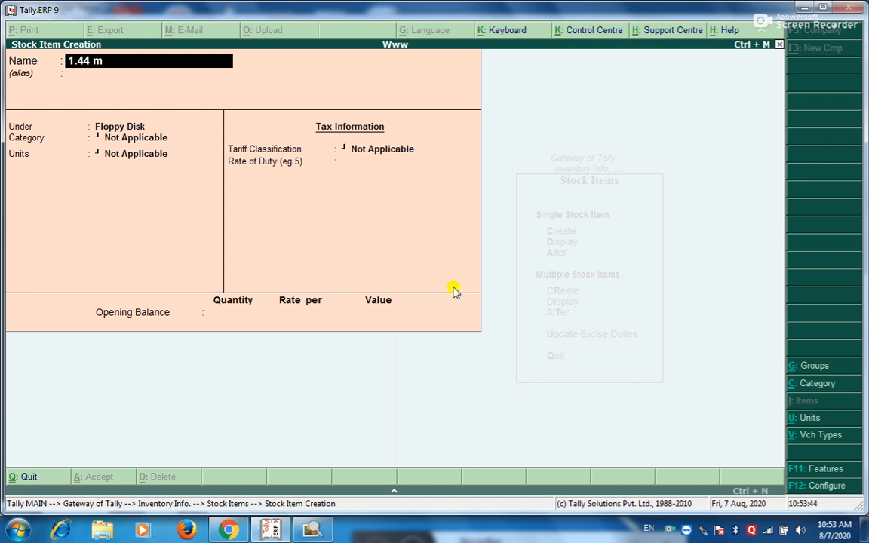
type(" VERBATI")
type("M")
key("Return")
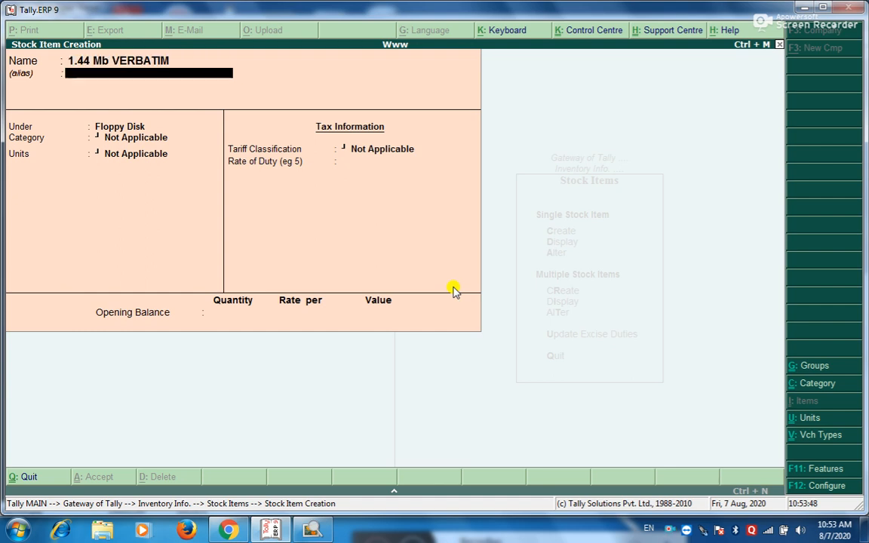
key("Return")
- Place 1.44 Mb VERBATIM under Floppy Disk with category Not Applicable, units Nos and a duty rate of 0
key("Return")
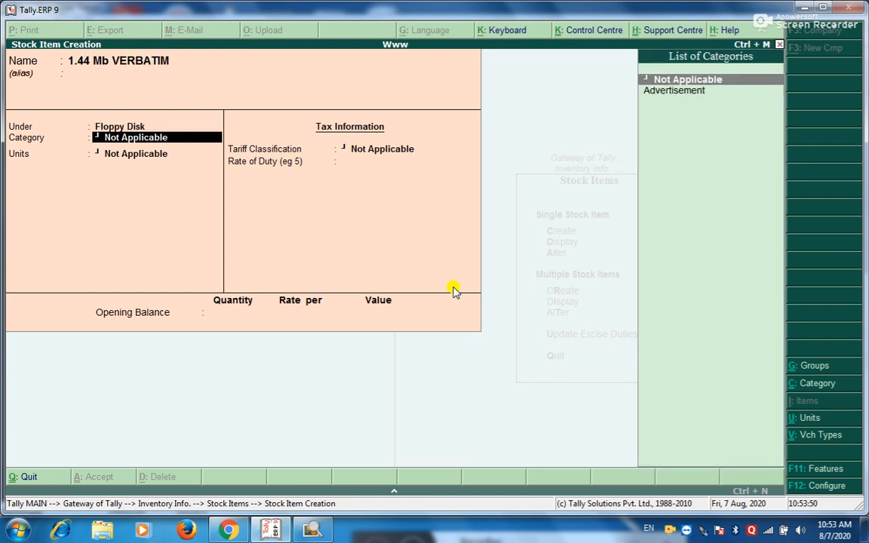
key("Return")
key("Down")
key("Return")
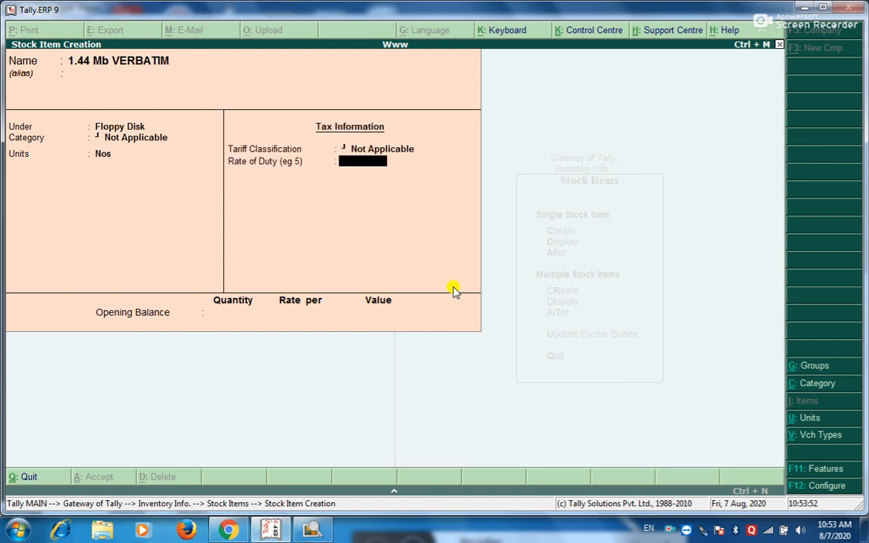
key("Return")
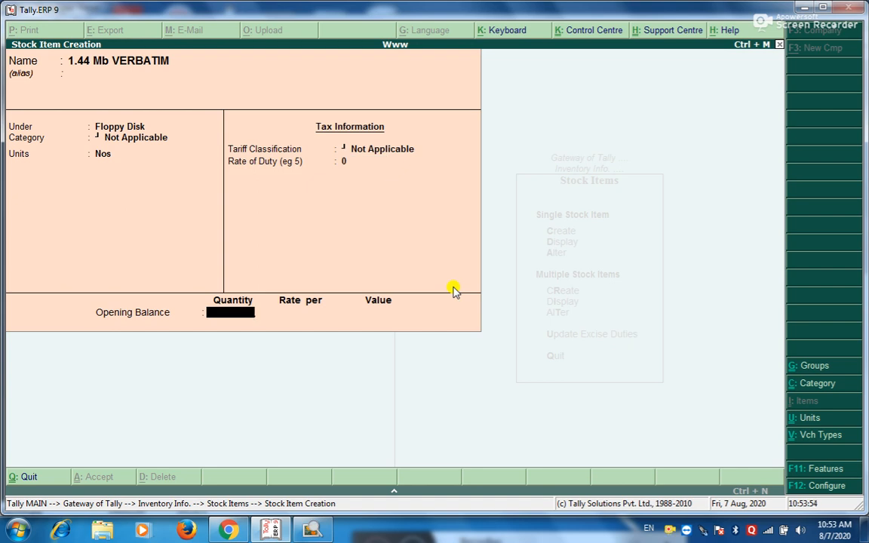
- Enter the 1.44 Mb VERBATIM opening balance from the stock list as 18 Nos at rate 215, and save the item
key("alt+Tab")
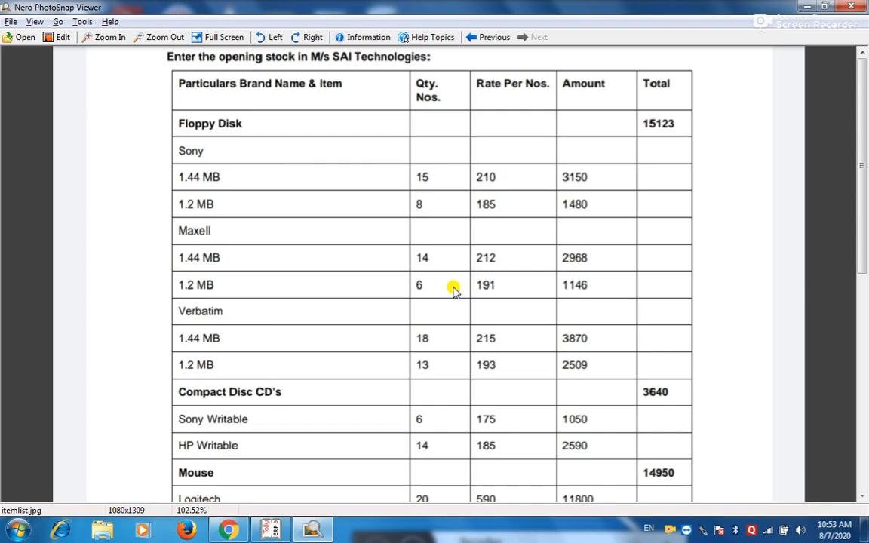
key("alt+Tab")
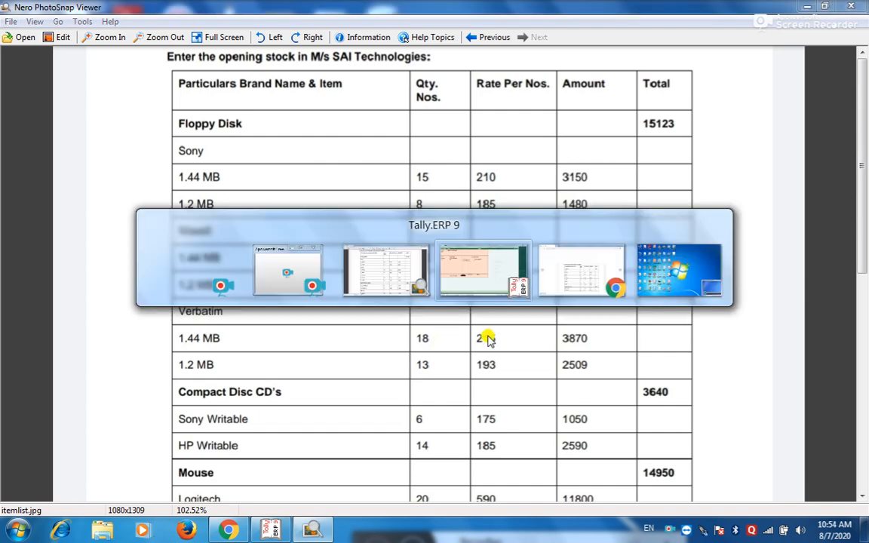
type("18")
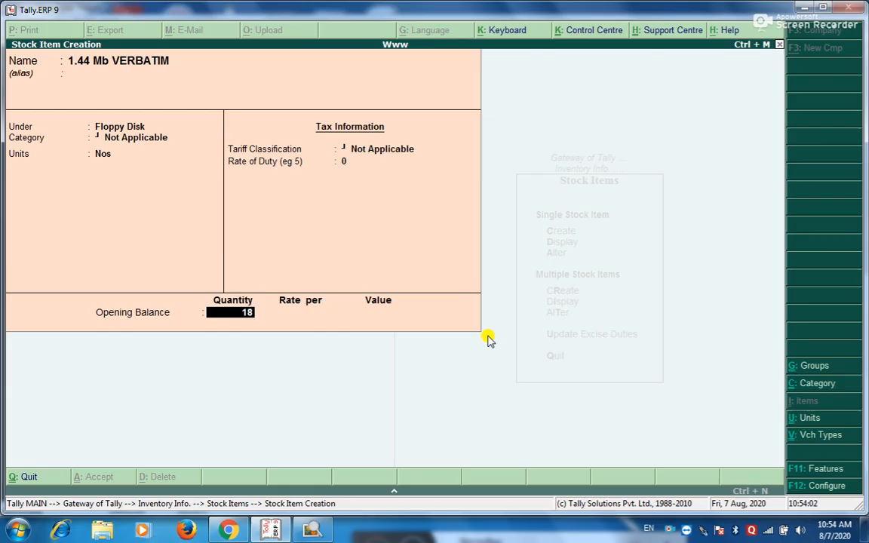
key("Return")
type("215")
key("Return")
key("Return")
key("Return")
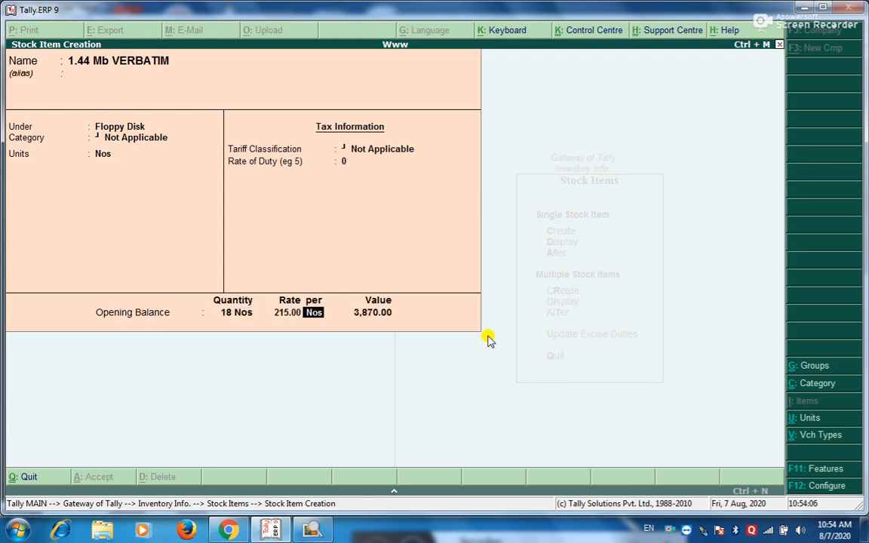
key("Return")
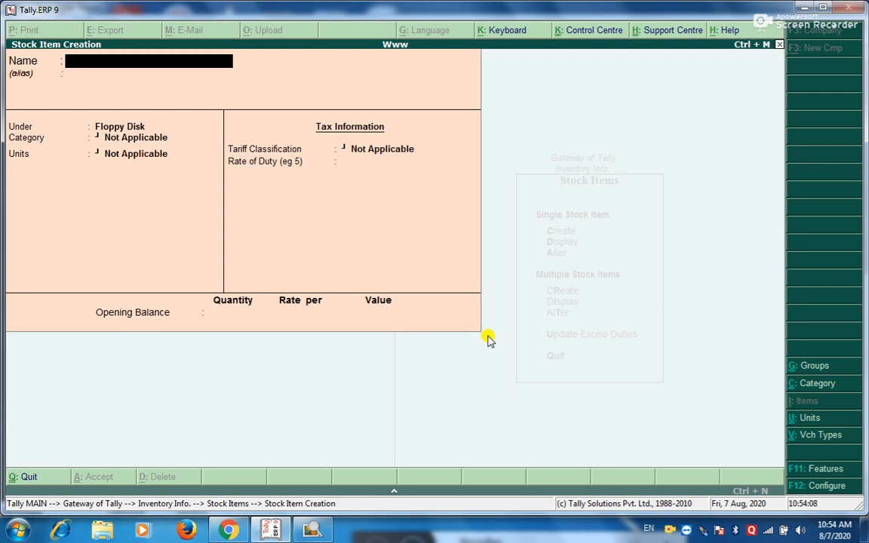
- Check the stock list for the second Verbatim floppy disk and name the new stock item 1.2 MB VERBATIM\, without an alias
key("alt+Tab")
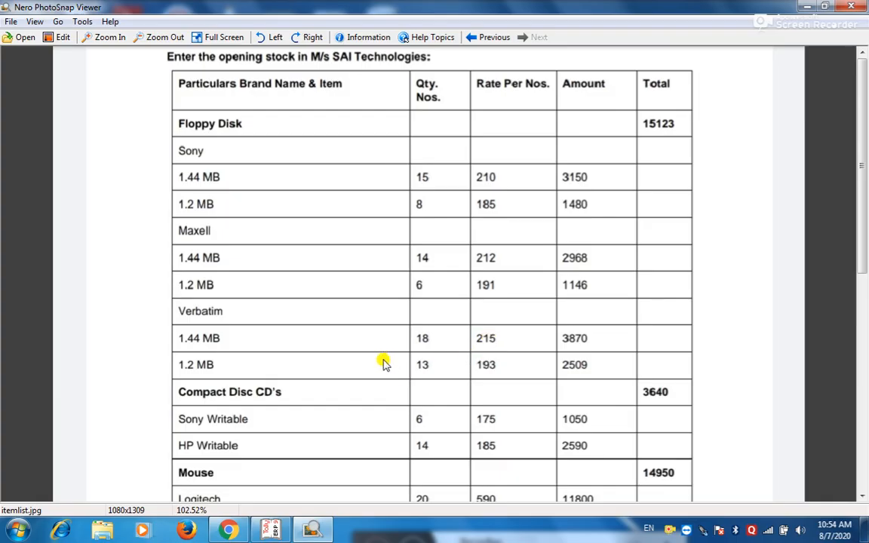
key("alt+Tab")
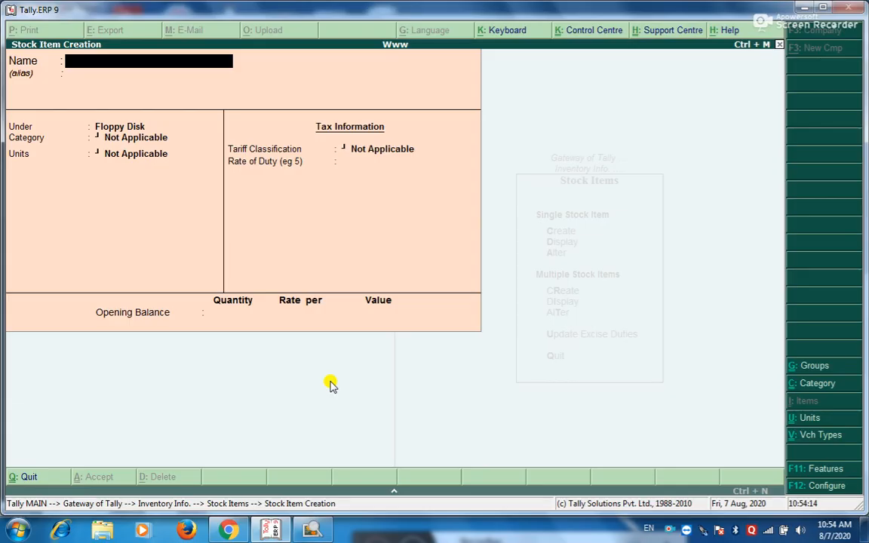
type("1.2 mb")
key("BackSpace")
key("BackSpace")
key("BackSpace")
type("MB VERB")
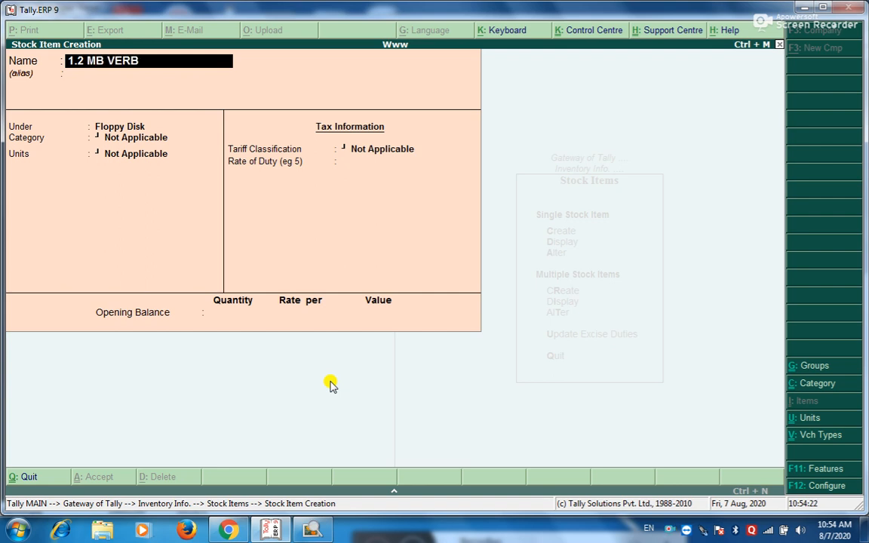
type("ATIM\\")
key("Return")
- Place the 1.2 MB Verbatim item under Floppy Disk with category Not Applicable, units Nos and a duty rate of 0
key("Return")
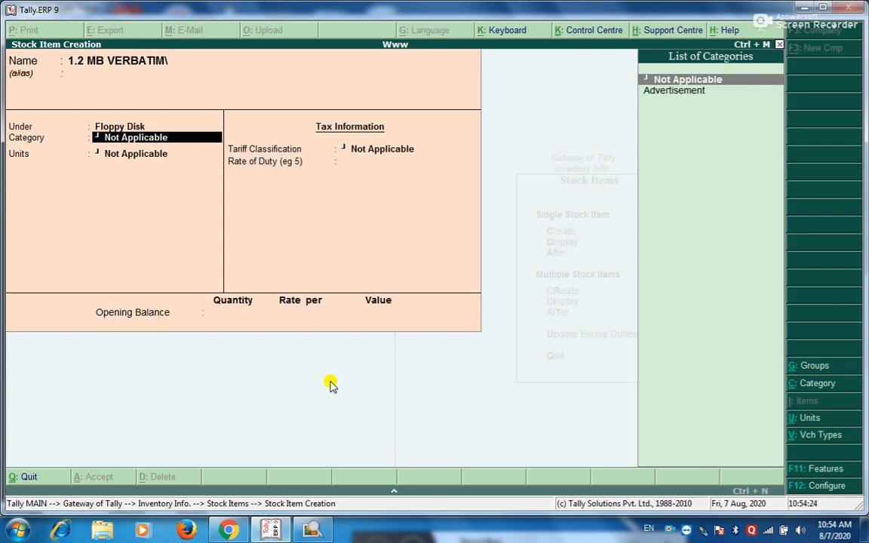
key("Return")
key("Down")
key("Return")
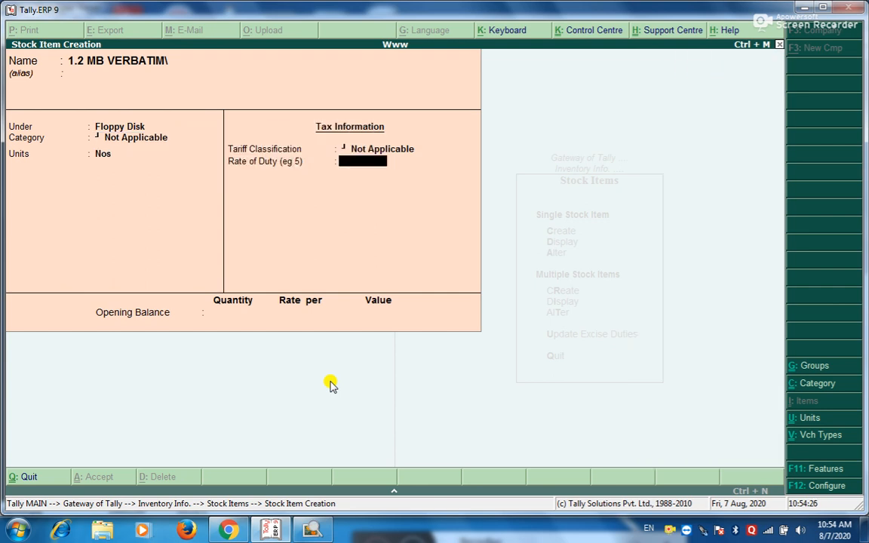
key("Return")
- Enter the 1.2 MB Verbatim opening balance from the stock list as 13 Nos at rate 193, and save the item
key("alt+Tab")
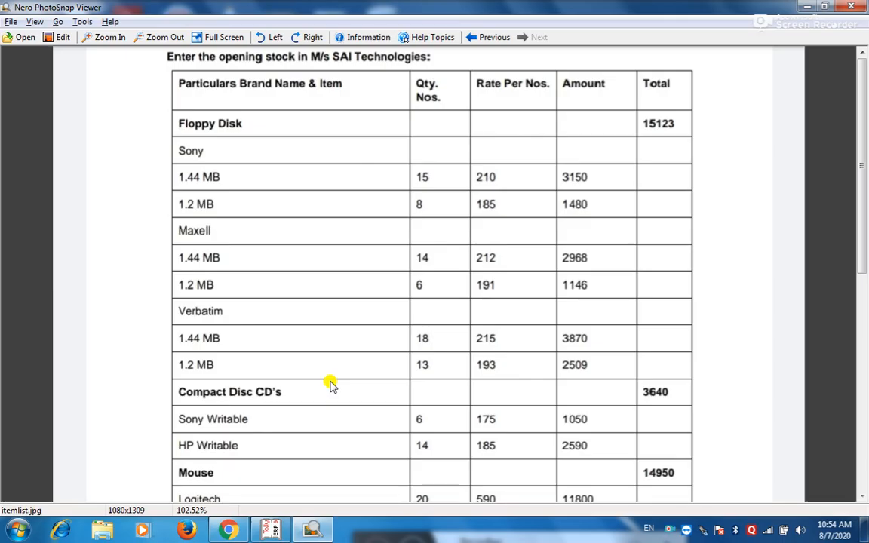
key("alt+Tab")
type("13")
key("Return")
type("193")
key("Return")
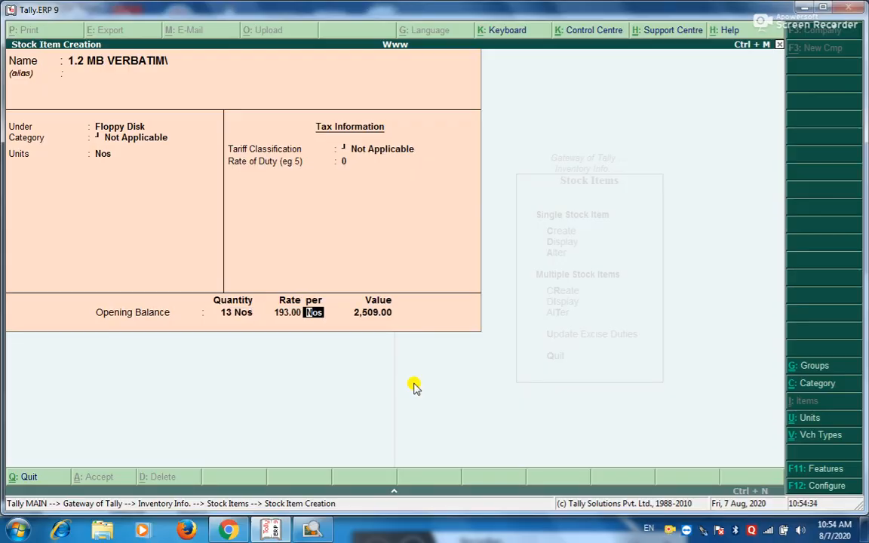
key("Return")
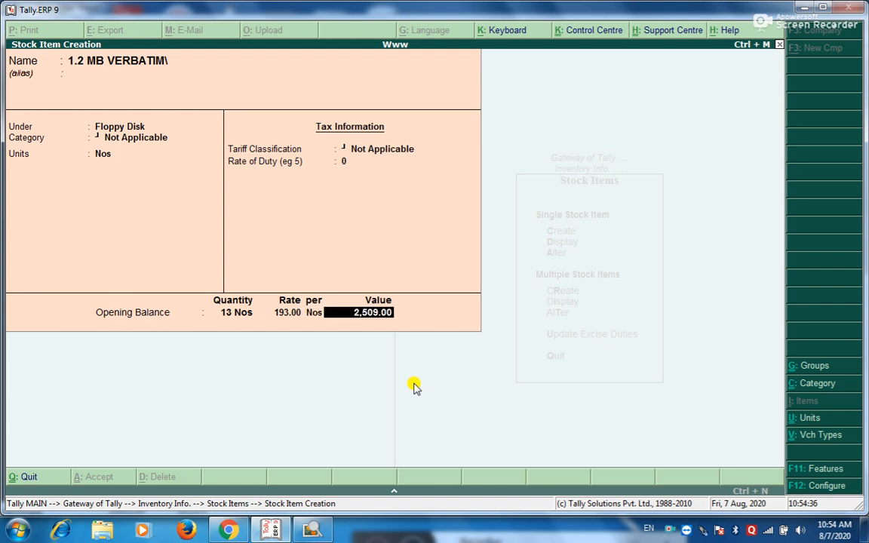
key("Return")
key("Return")
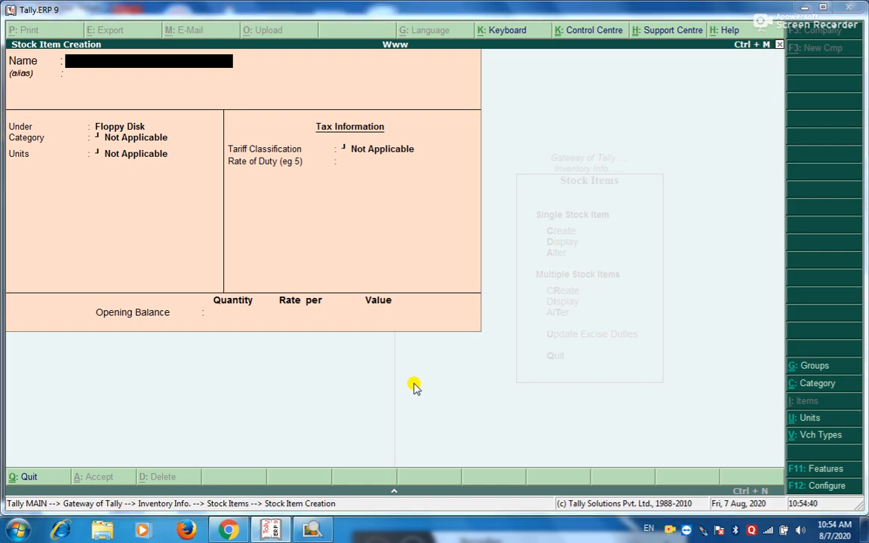
key("alt+Tab")
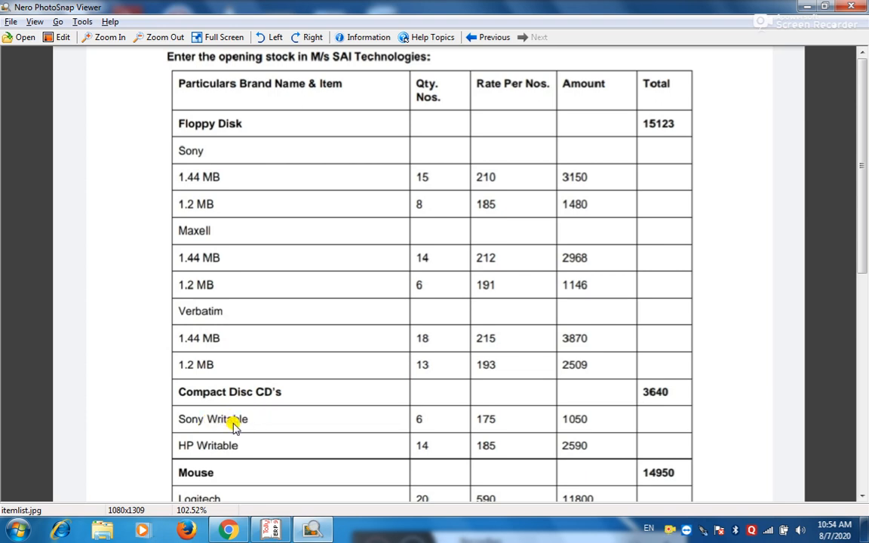
key("alt+Tab")
type("SO")
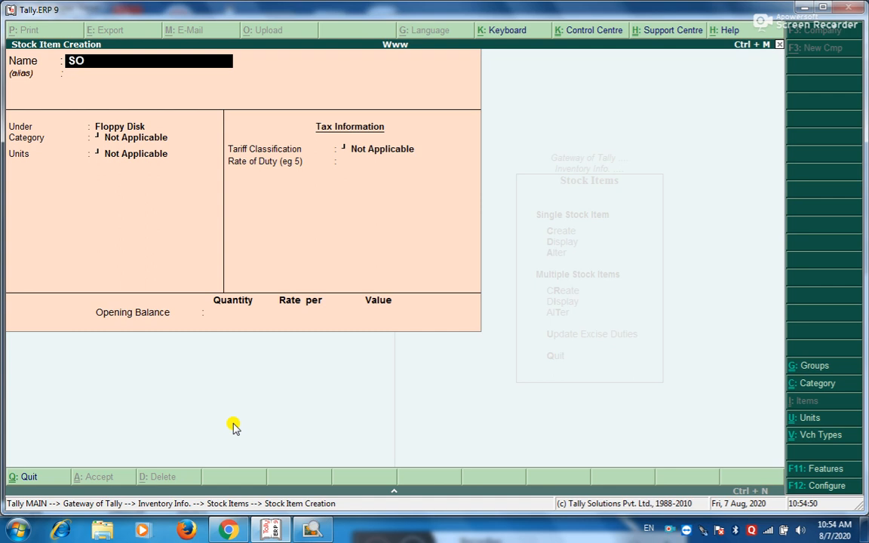
type("NY WRITTABLE")
key("Return")
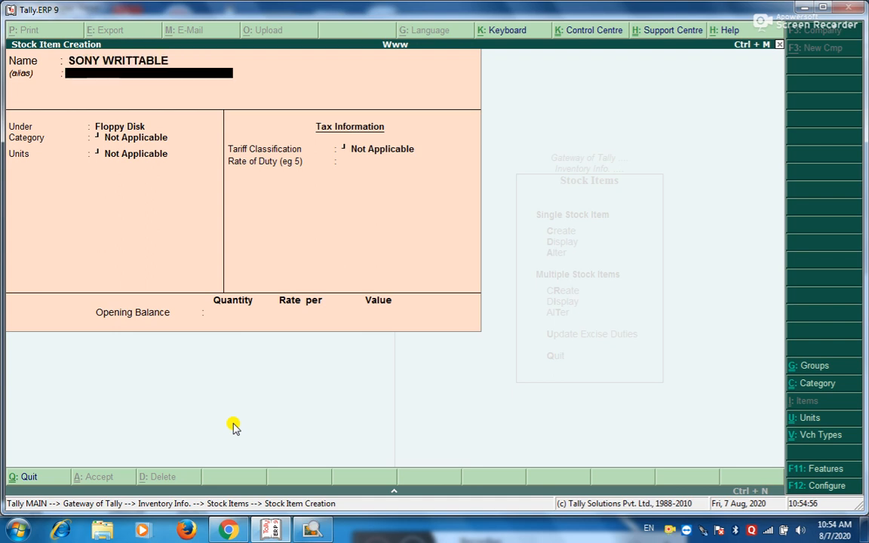
key("Return")
key("Return")
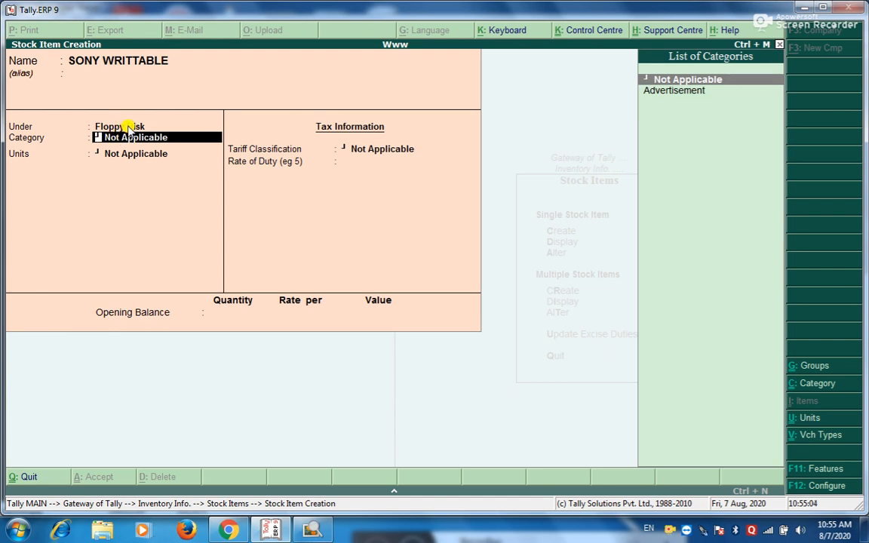
key("BackSpace")
key("Escape")
key("y")
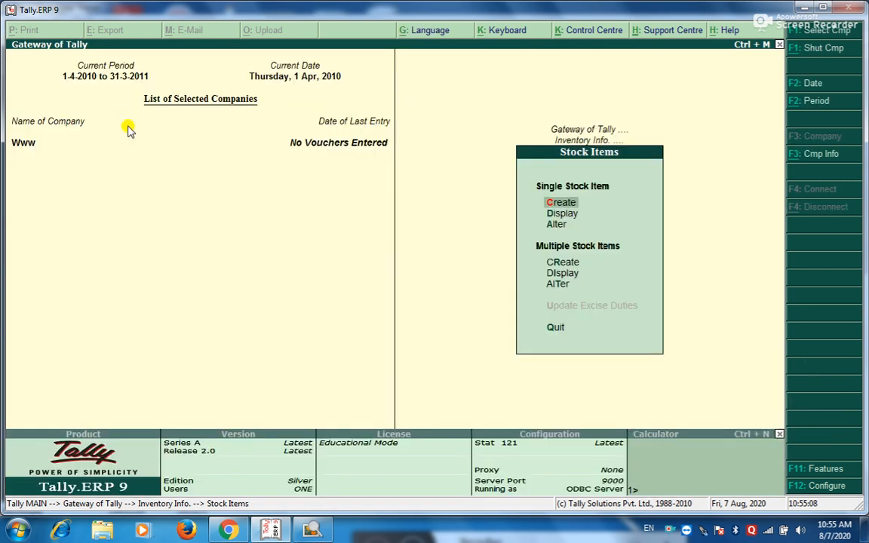
- Start a new single stock item named SONY WRITABLE, leaving the alias blank, and go to its group selection
key("Return")
type("SO")
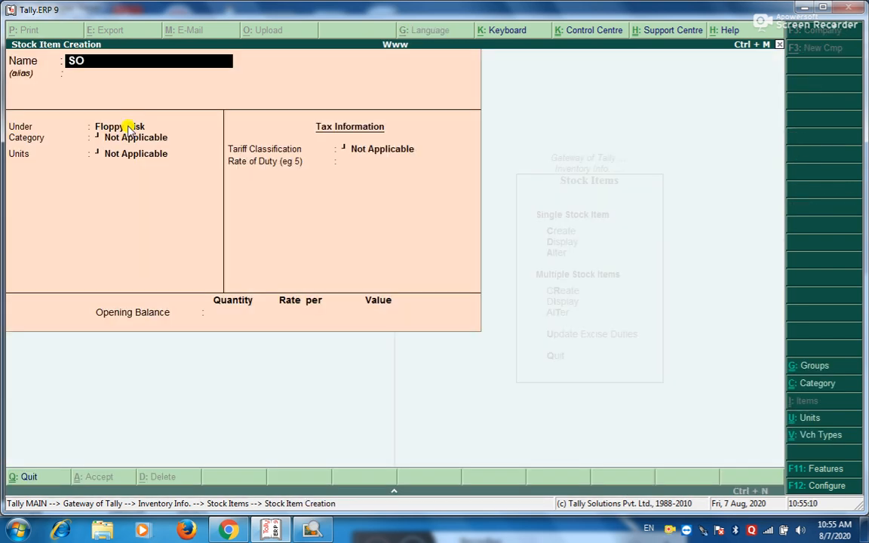
type("NY WRITABLE")
key("Return")
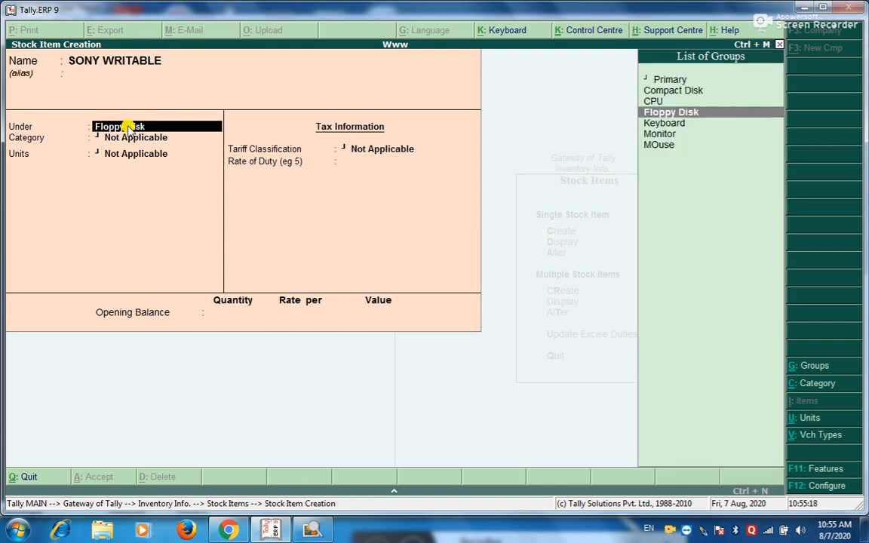
- Place SONY WRITABLE under Compact Disk with category Not Applicable, units Nos and a duty rate of 0
key("Up")
key("Up")
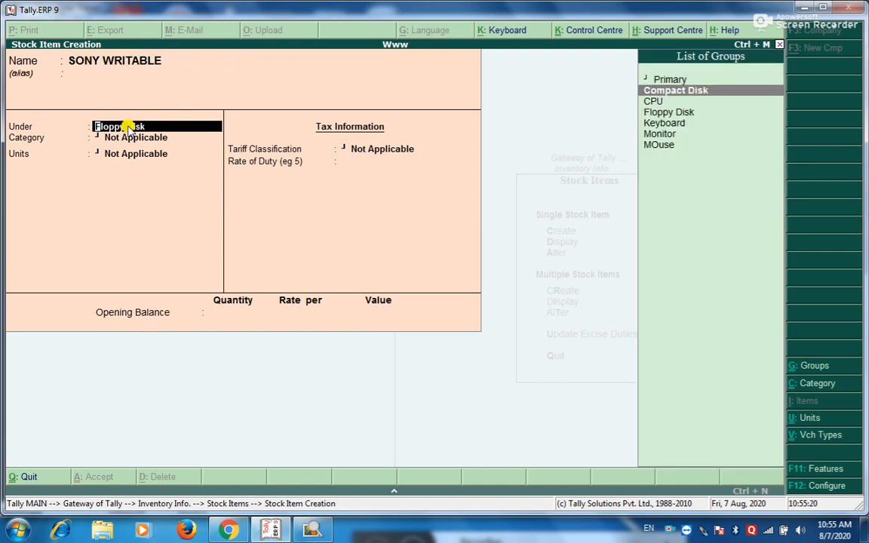
key("Return")
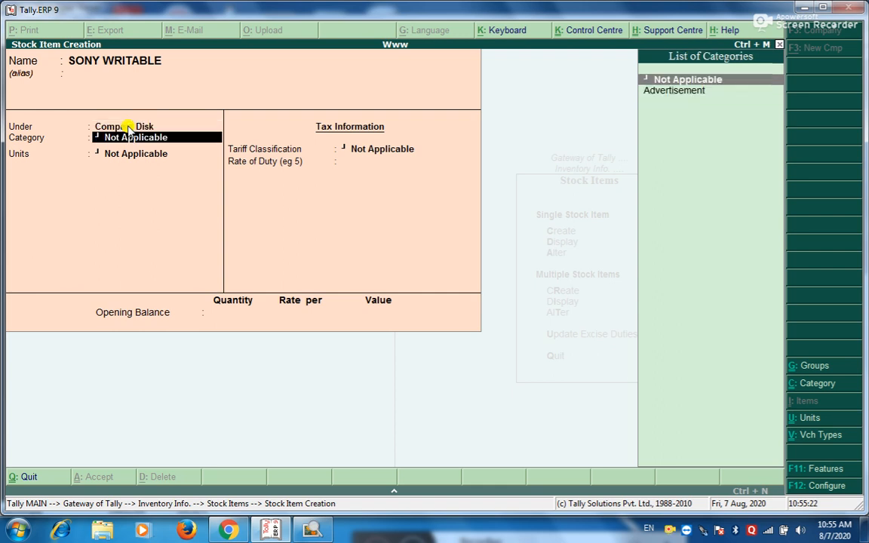
key("Return")
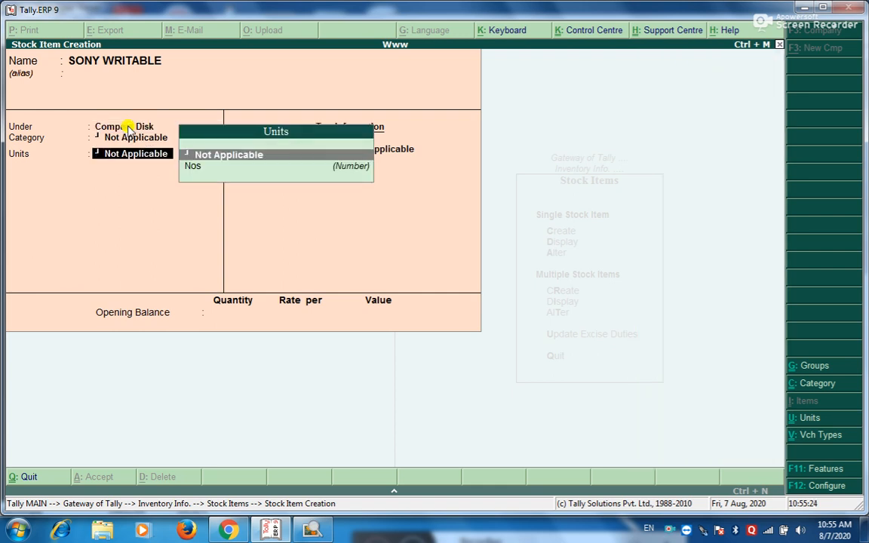
key("Down")
key("Return")
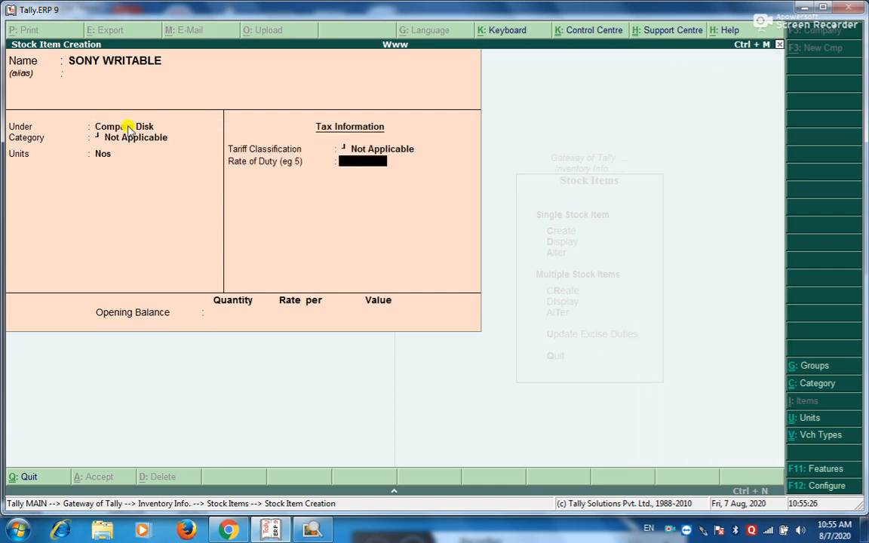
key("Return")
- Enter the SONY WRITABLE opening balance from the stock list as 6 Nos at rate 175, and save the item
key("alt+Tab")
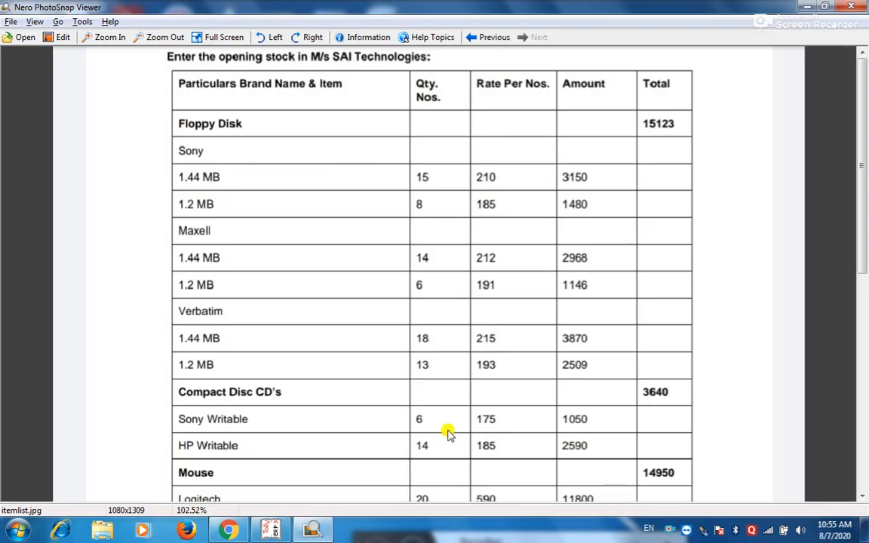
key("alt+Tab")
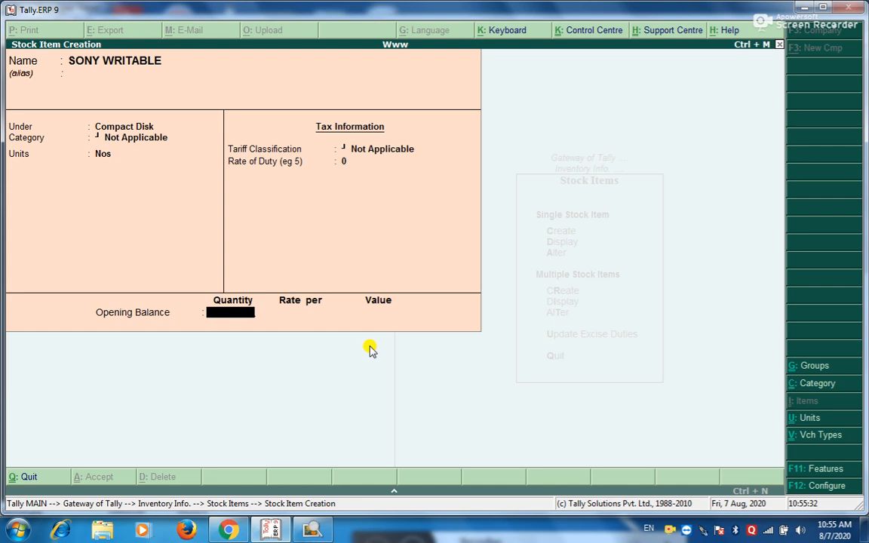
type("6")
key("Return")
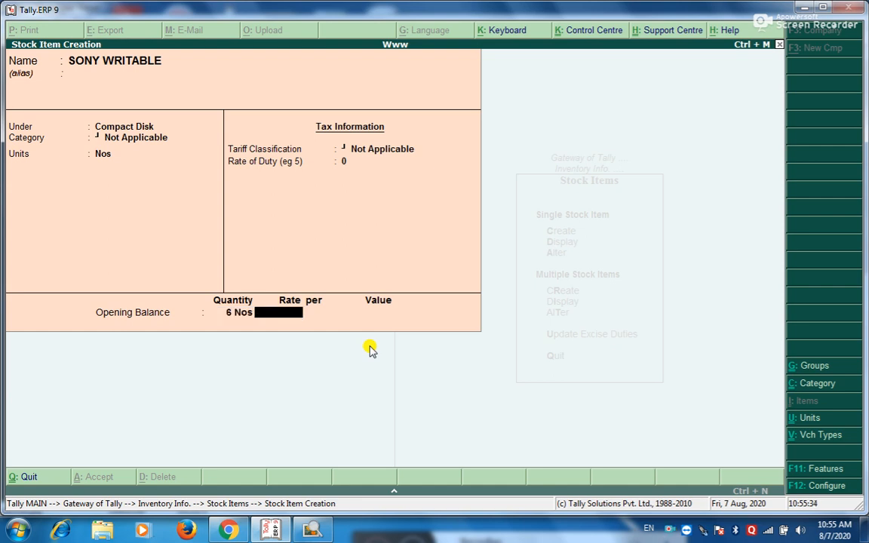
type("175")
key("Return")
key("Return")
key("Return")
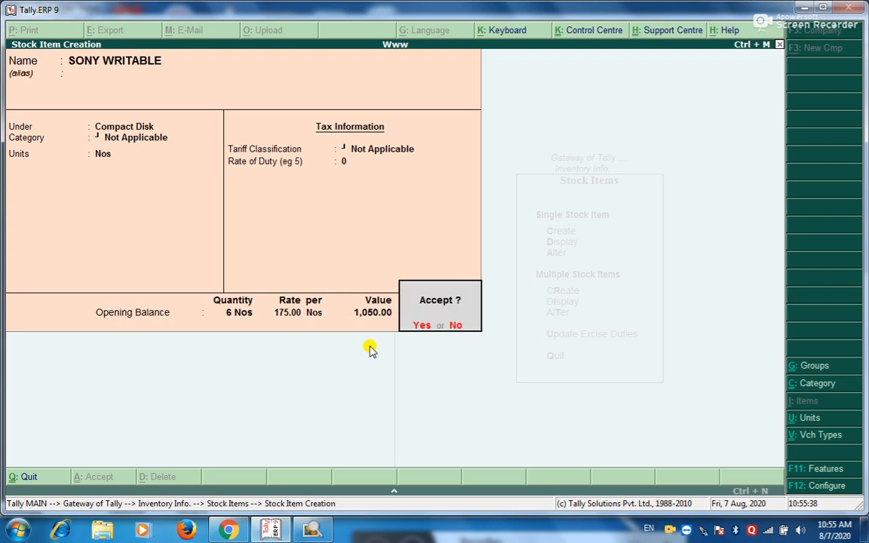
key("y")
- Check the stock list for the second compact disc and name the new stock item HP WITABLE
key("alt+Tab")
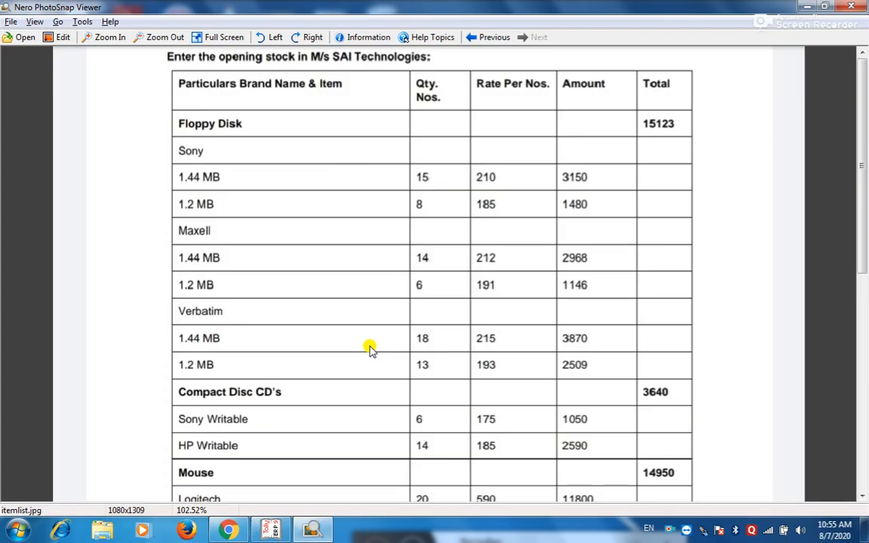
key("alt+Tab")
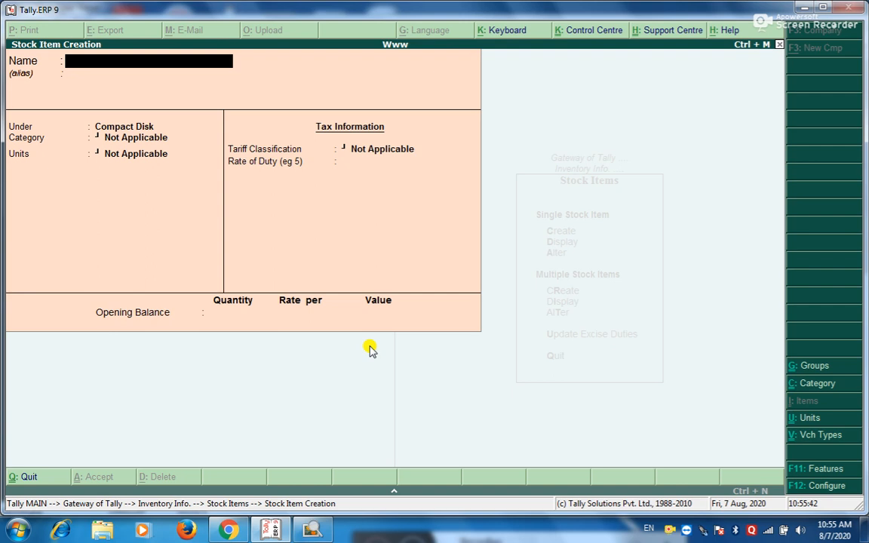
type("HP WITABLE")
key("Return")
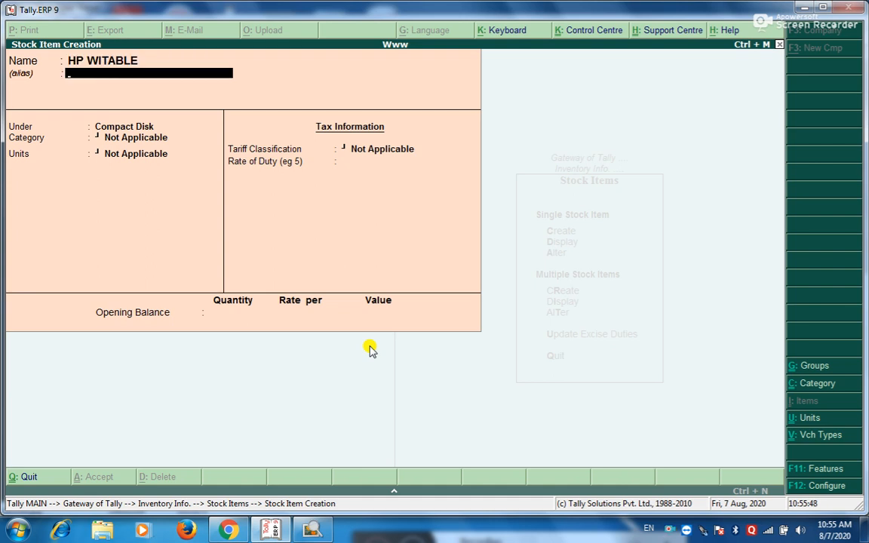
- Correct the new stock item's name to HP WRITABLE and leave its alias blank
left_click(110, 64)
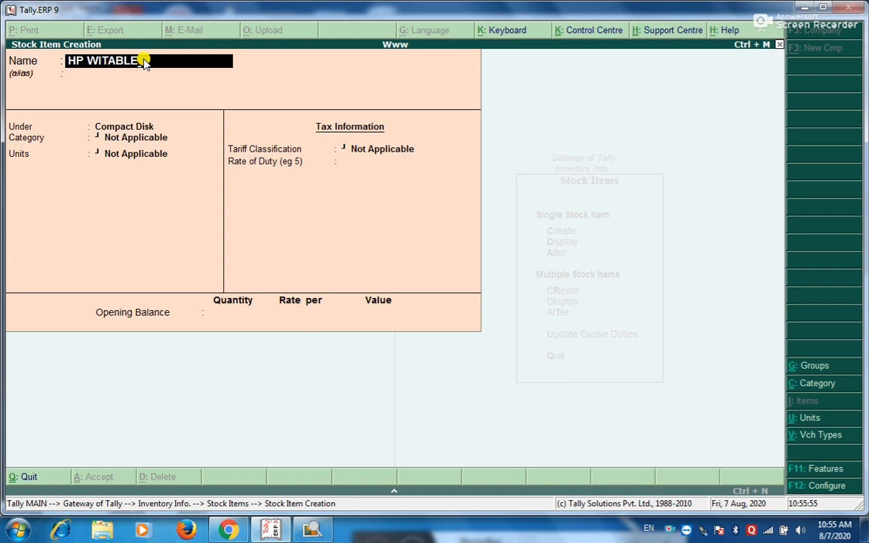
key("BackSpace")
key("Home")
key("BackSpace")
key("BackSpace")
key("BackSpace")
key("BackSpace")
key("BackSpace")
type("RITABL")
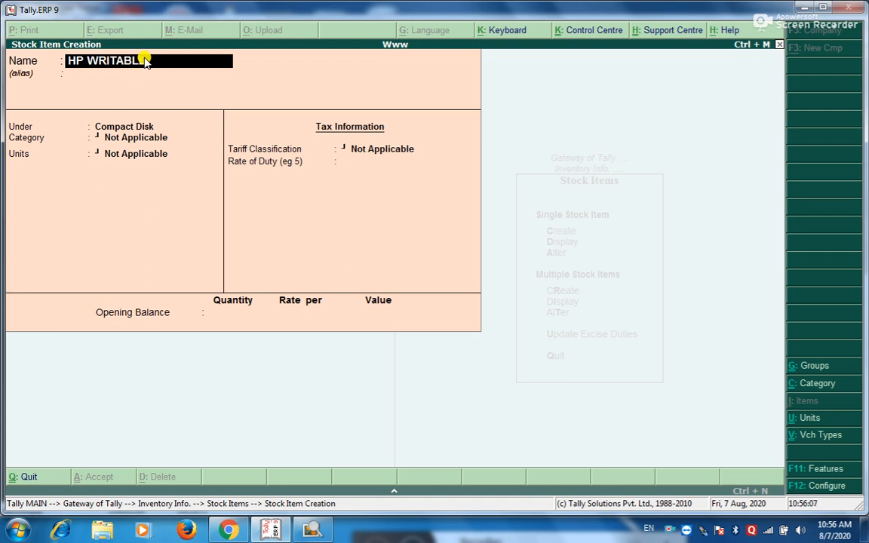
key("Return")
key("Return")
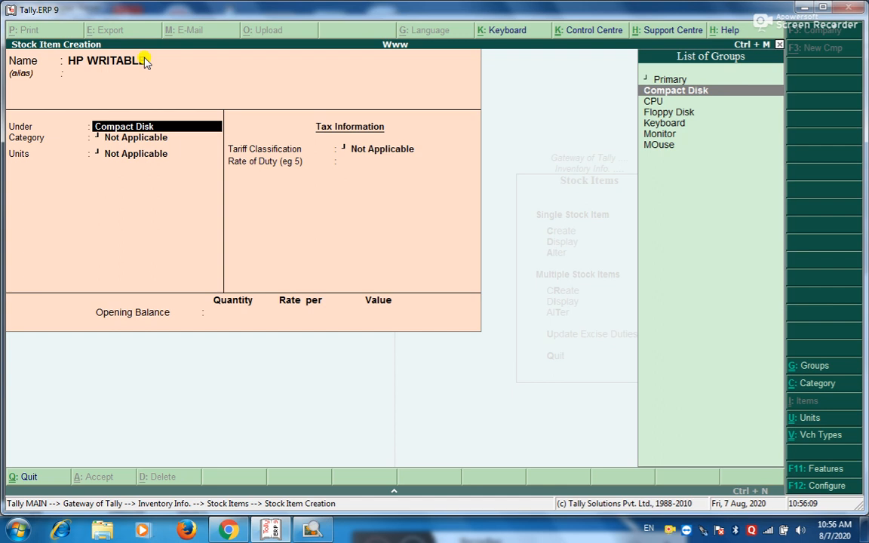
- Keep HP WRITABLE under Compact Disk with category Not Applicable, and set units Nos and a duty rate of 0
key("Return")
key("Return")
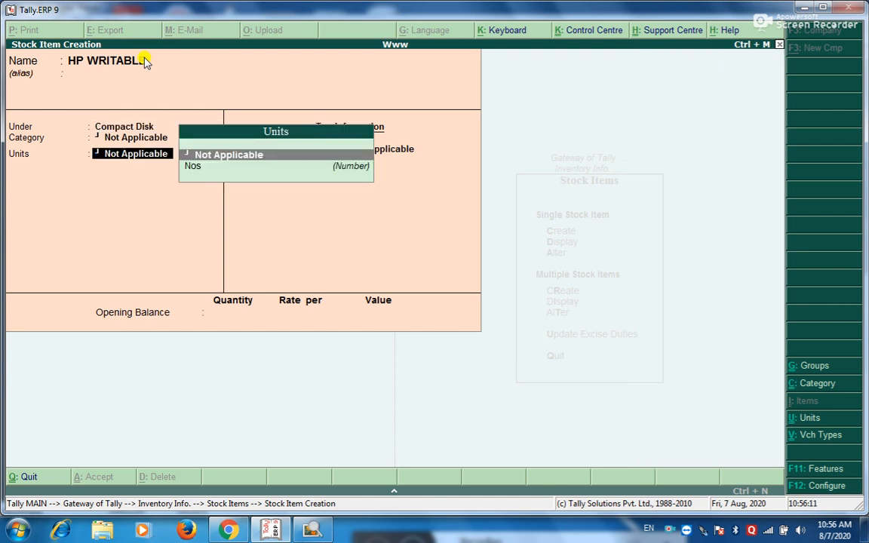
key("Down")
key("Return")
key("Return")
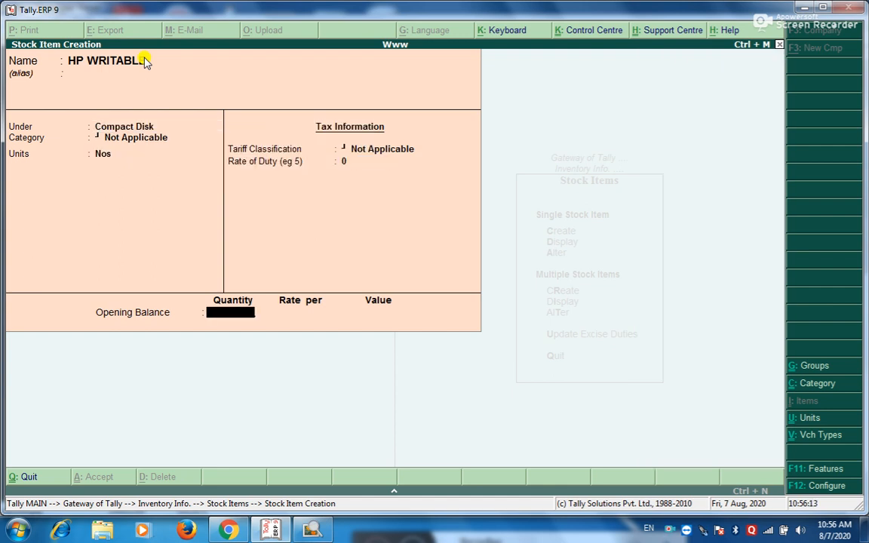
- Enter the HP WRITABLE opening balance from the stock list as 14 Nos at rate 185, and save the item
key("alt+Tab")
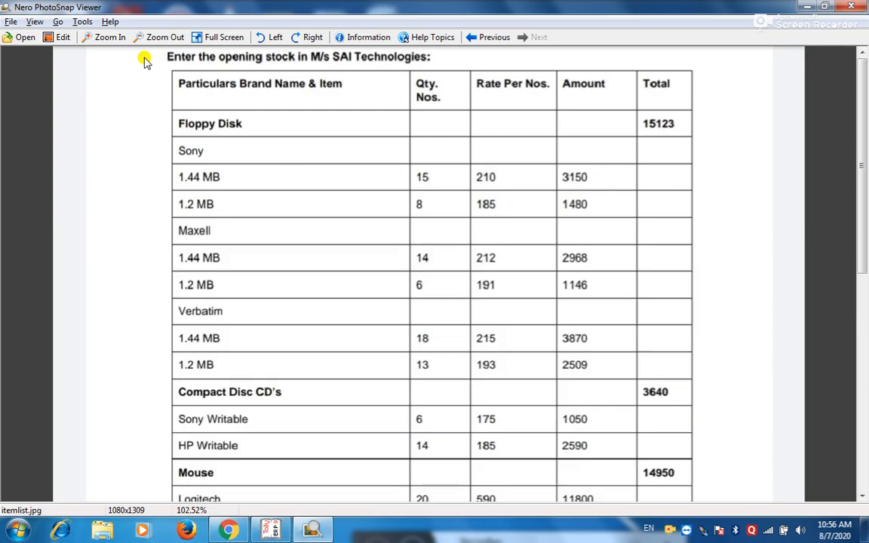
key("alt+Tab")
type("14")
key("Return")
type("185")
key("Return")
key("Return")
key("Return")
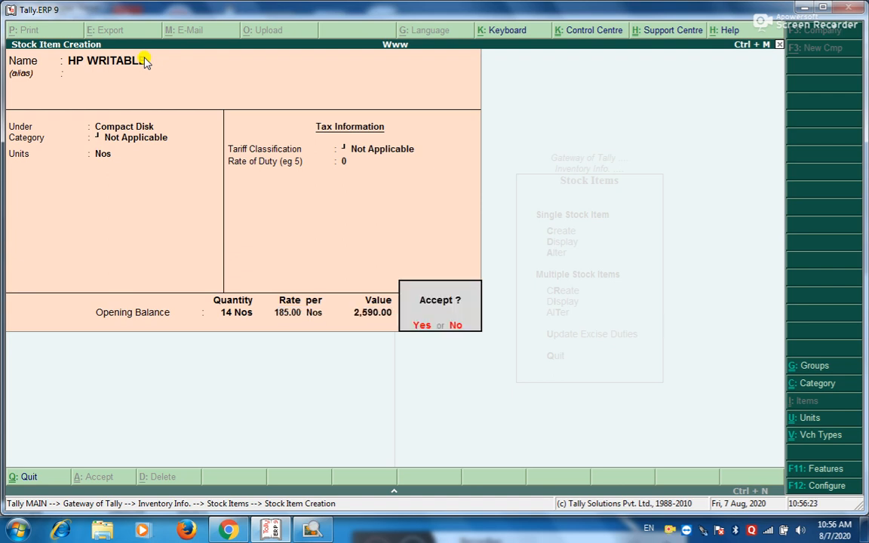
key("Return")
- Check the Mouse section of the stock list and name the new stock item LOGICTECH, without an alias
key("alt+Tab")
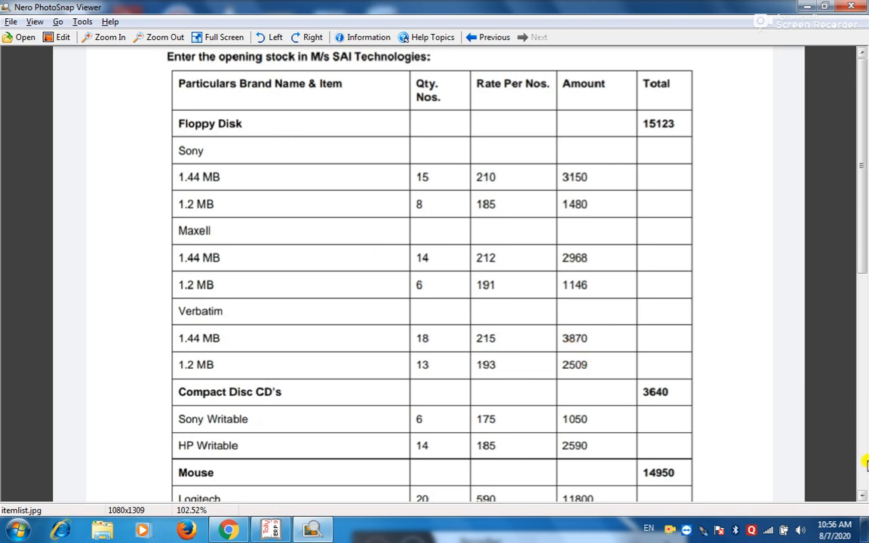
left_click(861, 494)
left_click(861, 494)
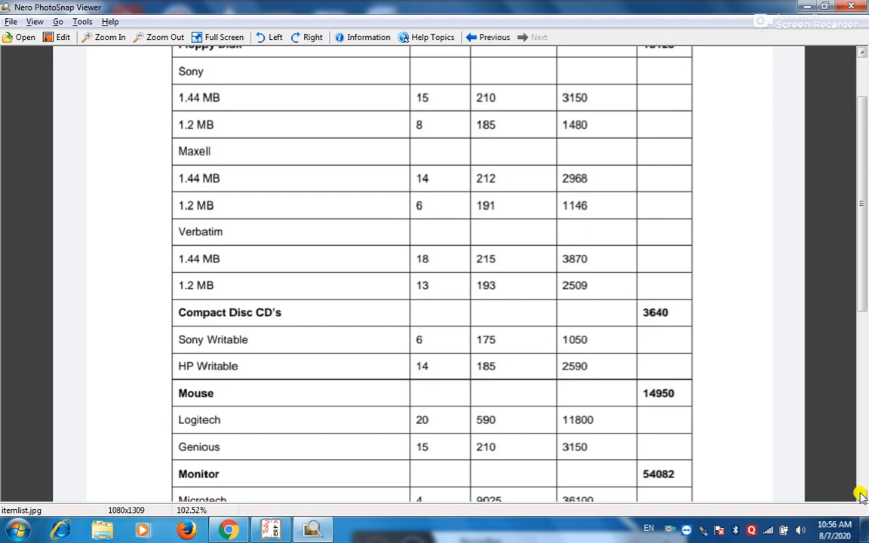
left_click(861, 494)
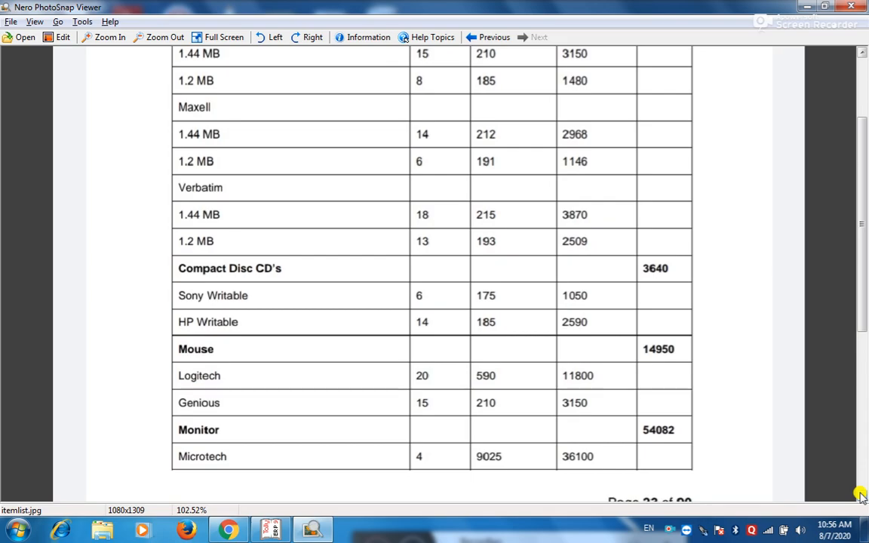
key("alt+Tab")
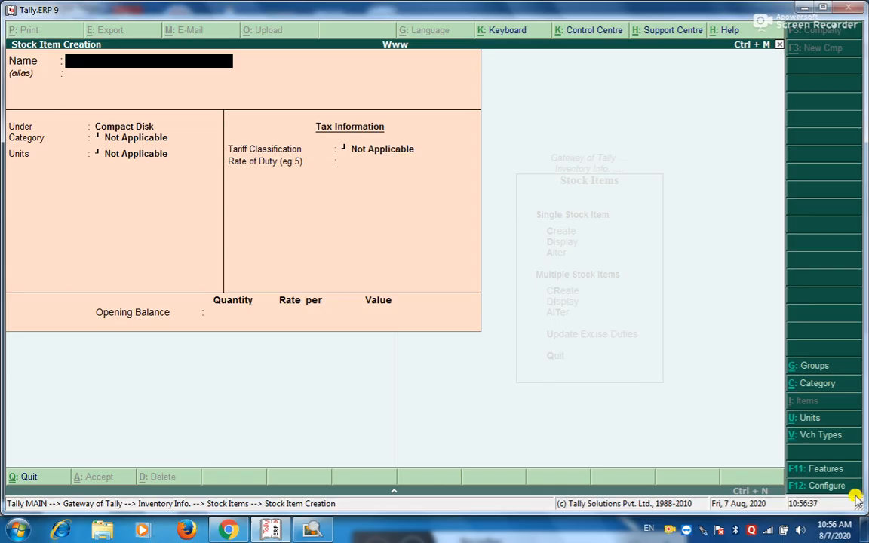
type("LOGICTECH")
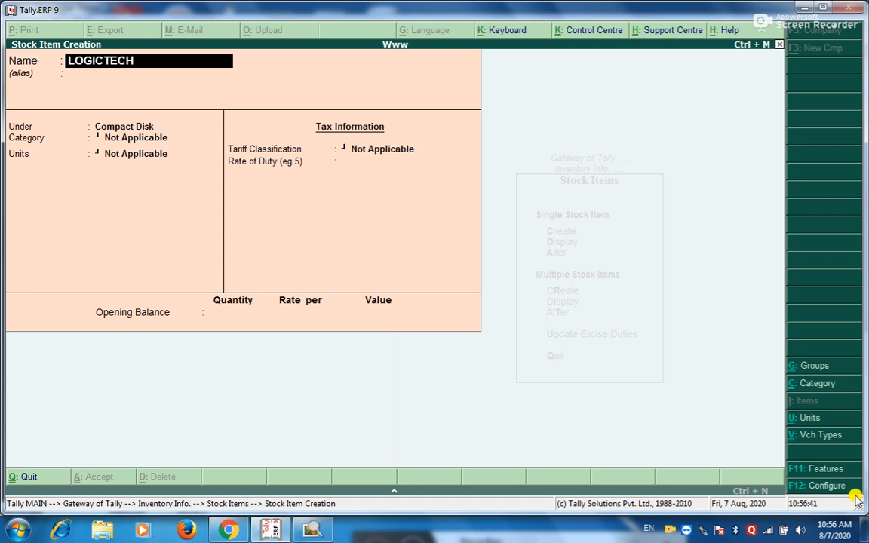
key("Return")
key("Return")
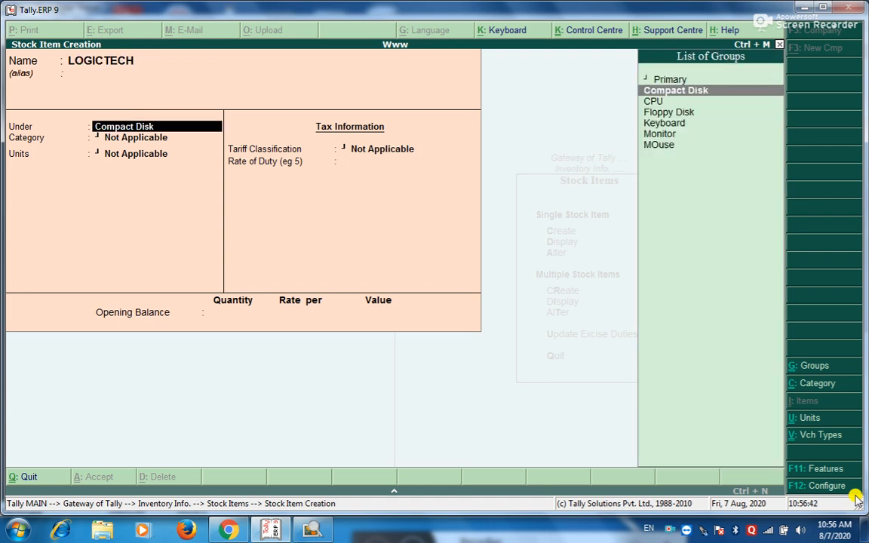
- Place LOGICTECH under MOuse with category Not Applicable, units Nos and a duty rate of 0
key("Down")
key("Down")
key("Down")
key("Down")
key("Down")
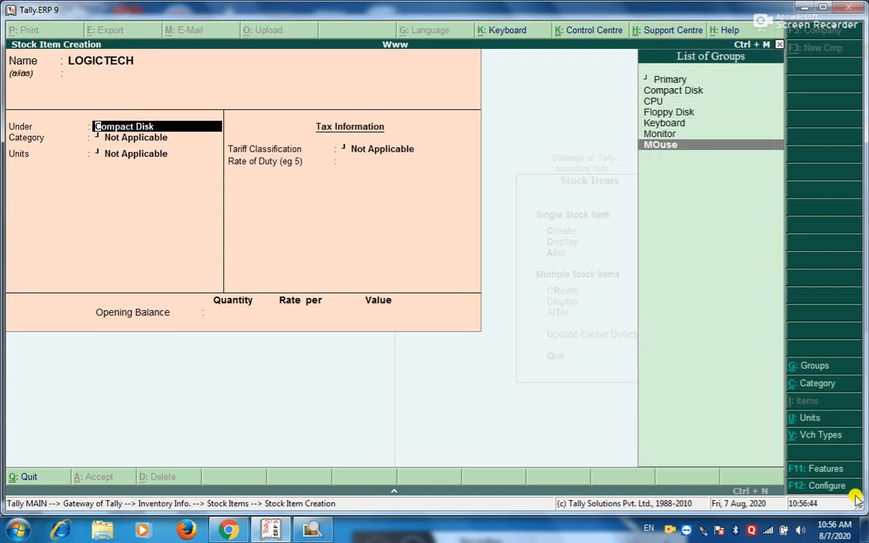
key("Return")
key("Return")
key("Down")
key("Return")
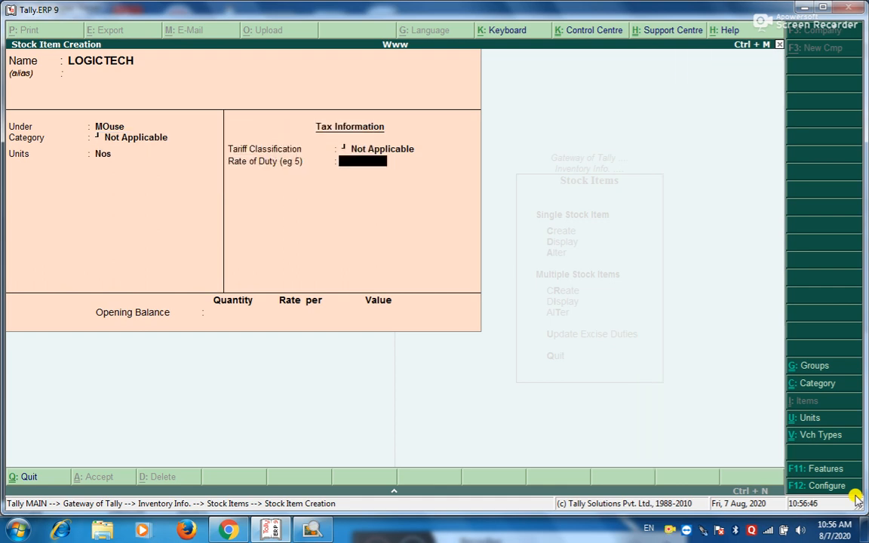
key("Return")
- Enter the LOGICTECH opening balance from the stock list as 20 Nos at rate 590, and save the item
key("alt+Tab")
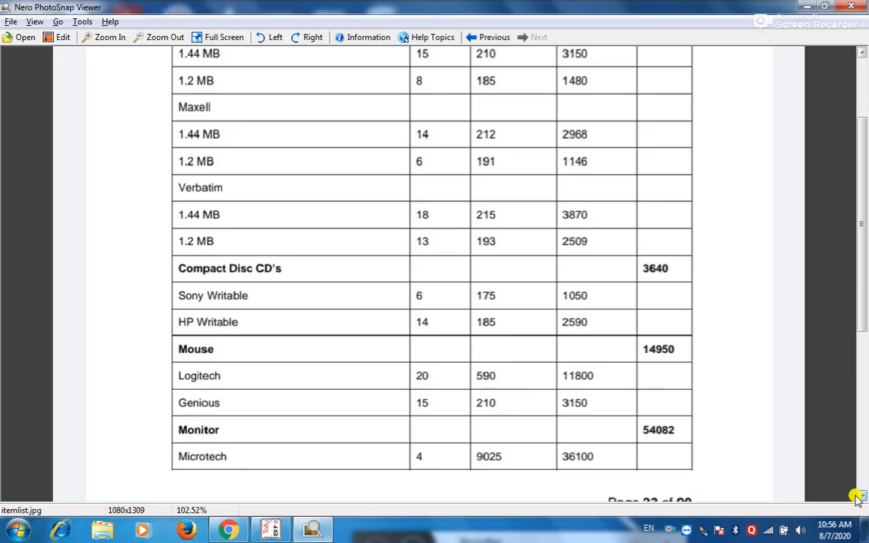
key("alt+Tab")
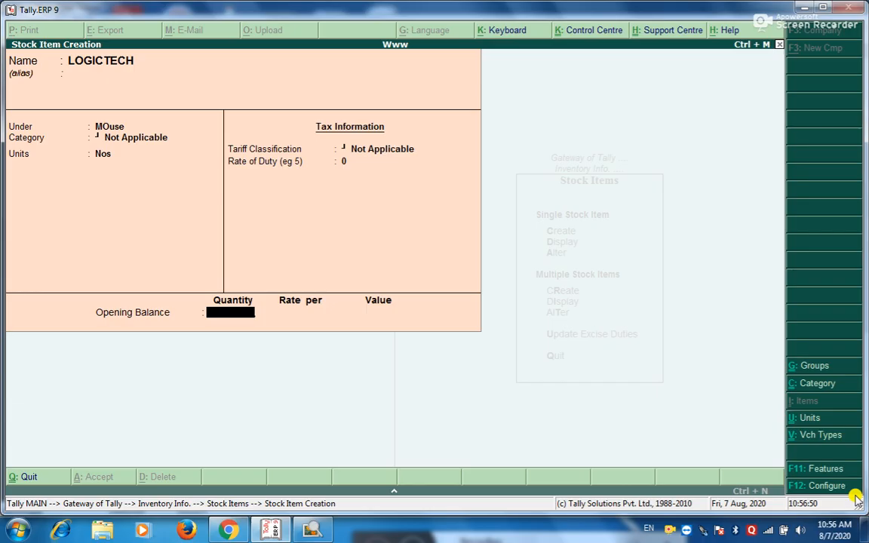
type("20")
key("Return")
type("590")
key("Return")
key("Return")
key("Return")
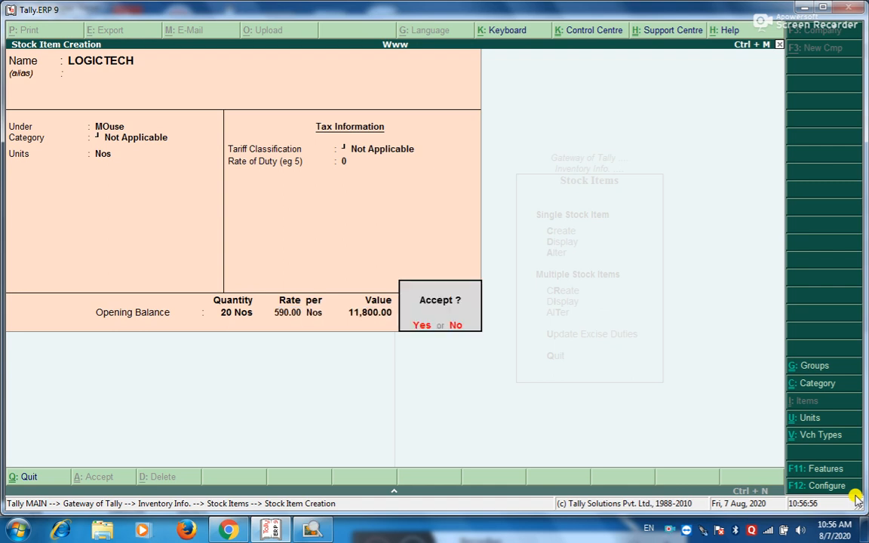
key("Return")
- Check the stock list for the second mouse and name the new stock item GENIOUS, without an alias
key("alt+Tab")
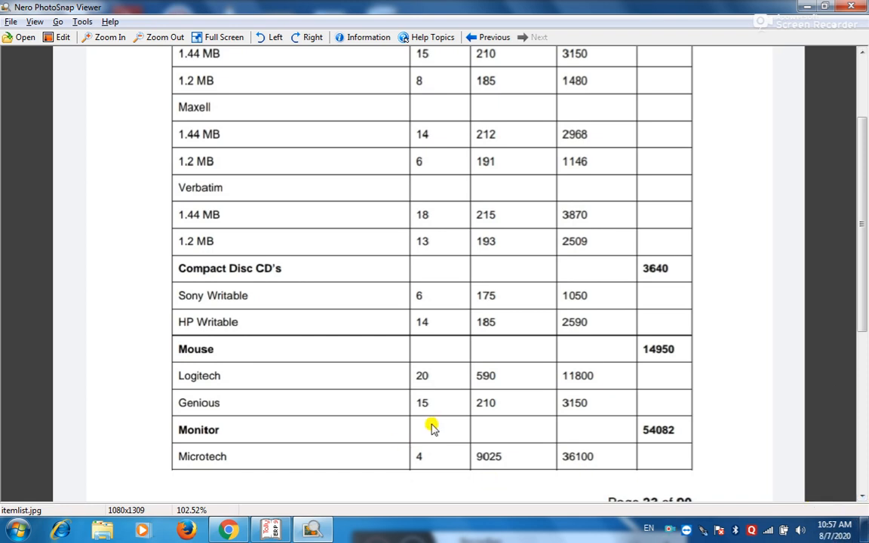
key("alt+Tab")
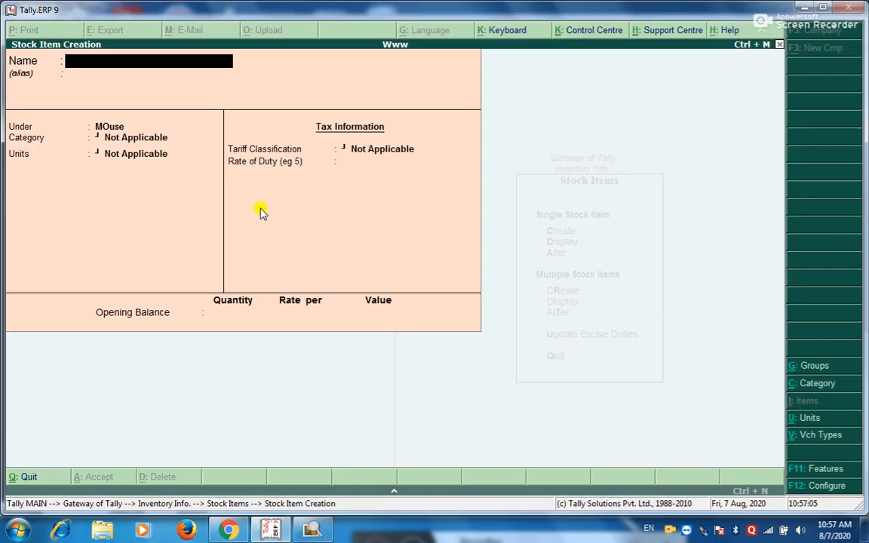
type("GENIOUS")
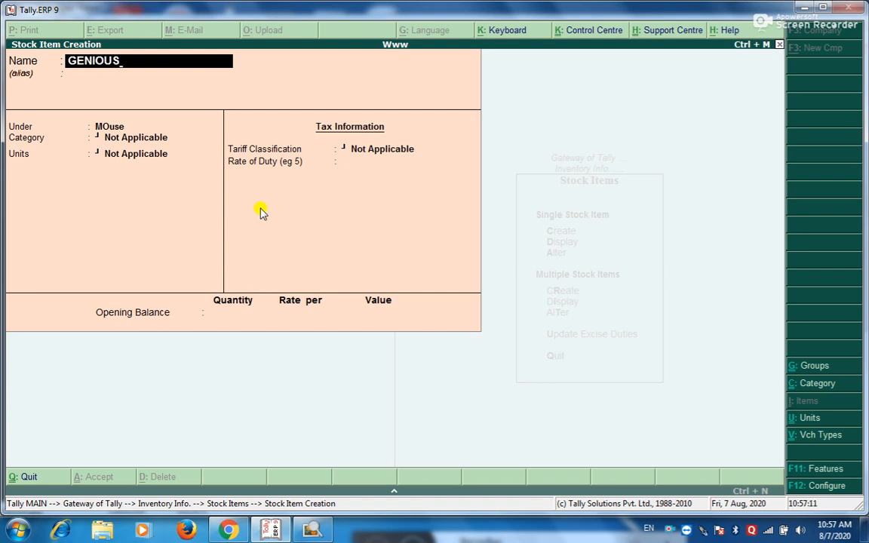
key("Return")
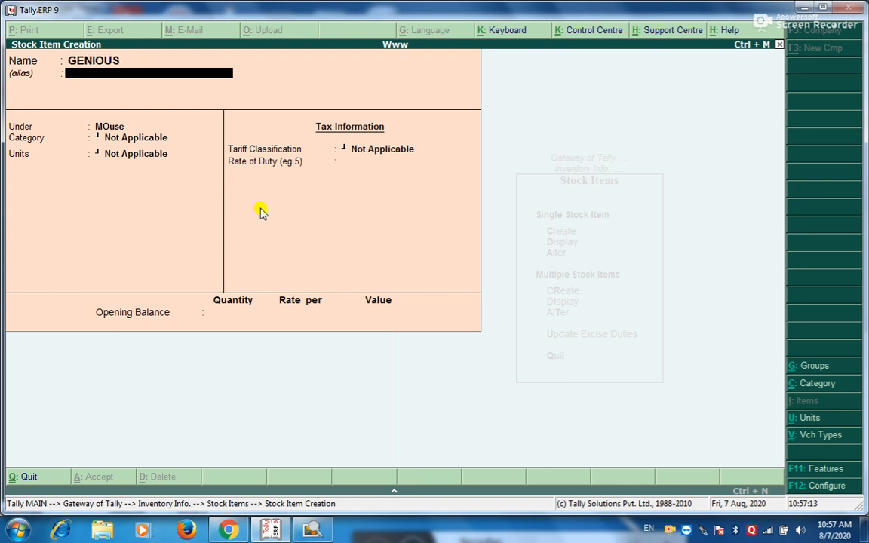
key("Return")
- Place GENIOUS under MOuse with category Not Applicable, units Nos and a duty rate of 0
key("Return")
key("Return")
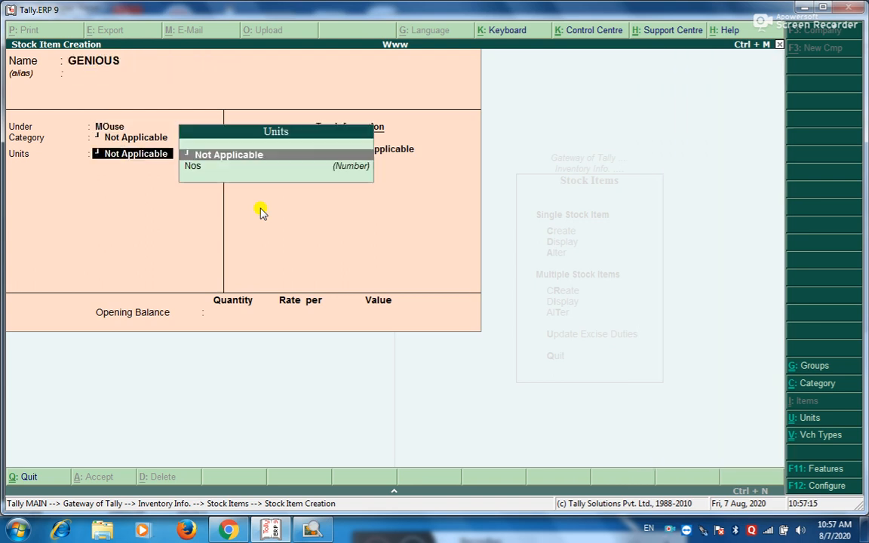
key("Down")
key("Return")
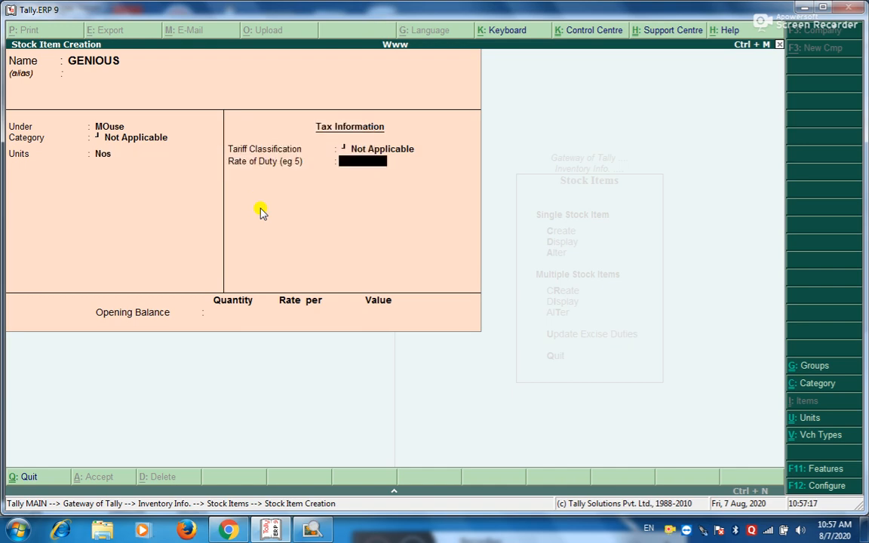
key("Return")
- Enter the GENIOUS opening balance from the stock list as 15 Nos at rate 210, and save the item
key("alt+Tab")
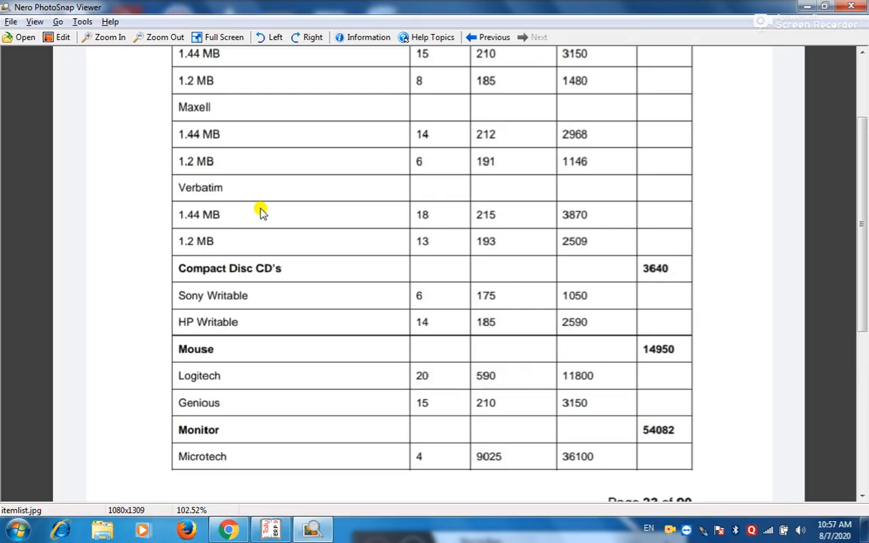
key("alt+Tab")
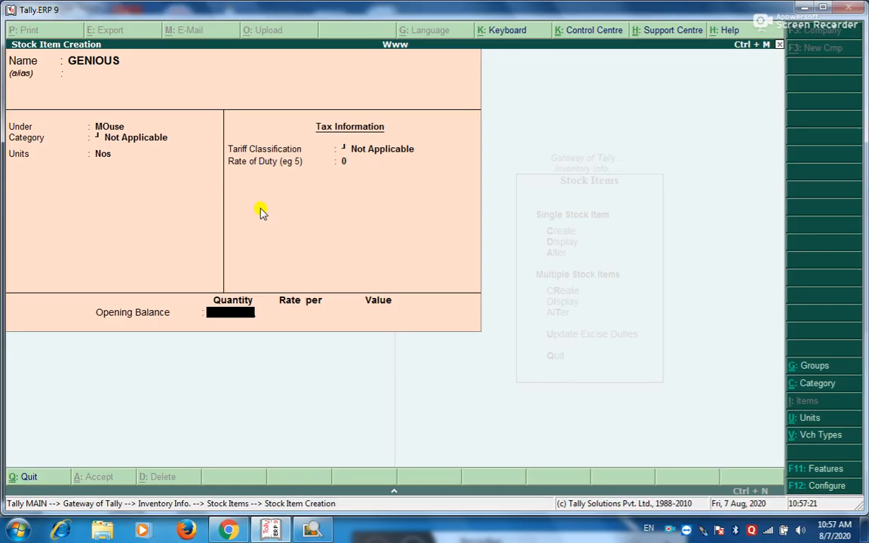
type("15")
key("Return")
type("210")
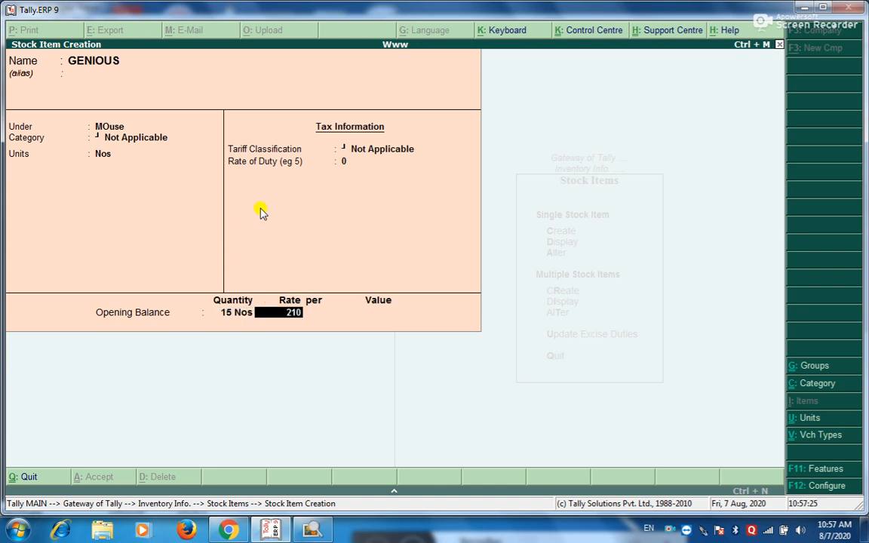
key("Return")
key("Return")
key("Return")
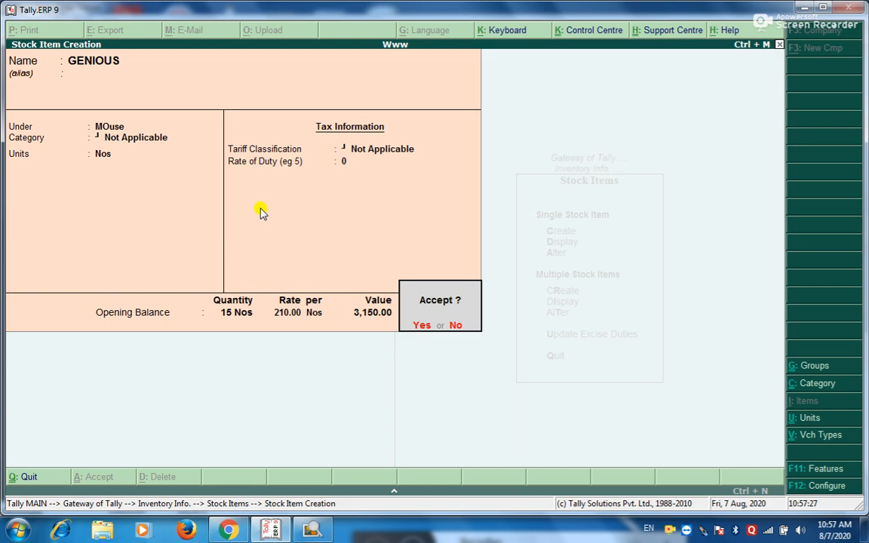
key("Return")
- Check the Monitor section of the stock list and name the new stock item MICROTECH, without an alias
key("alt+Tab")
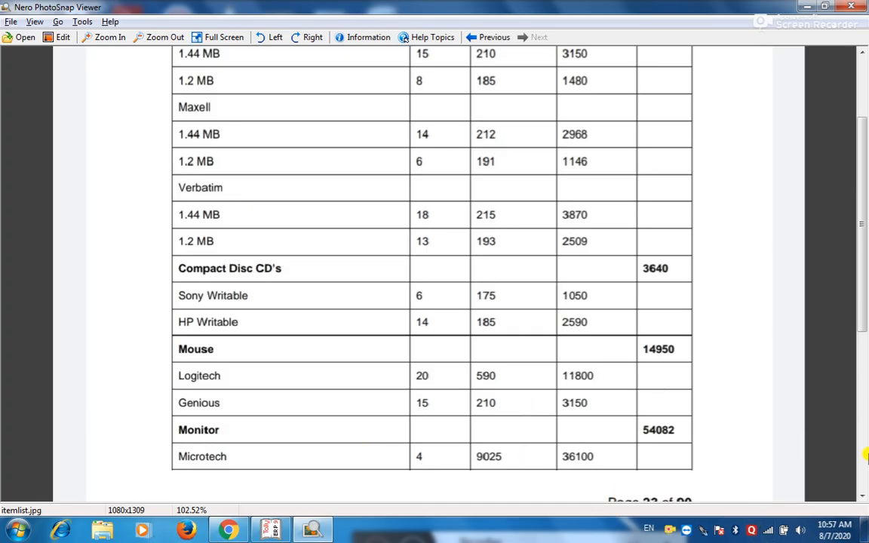
left_click(861, 495)
left_click(861, 495)
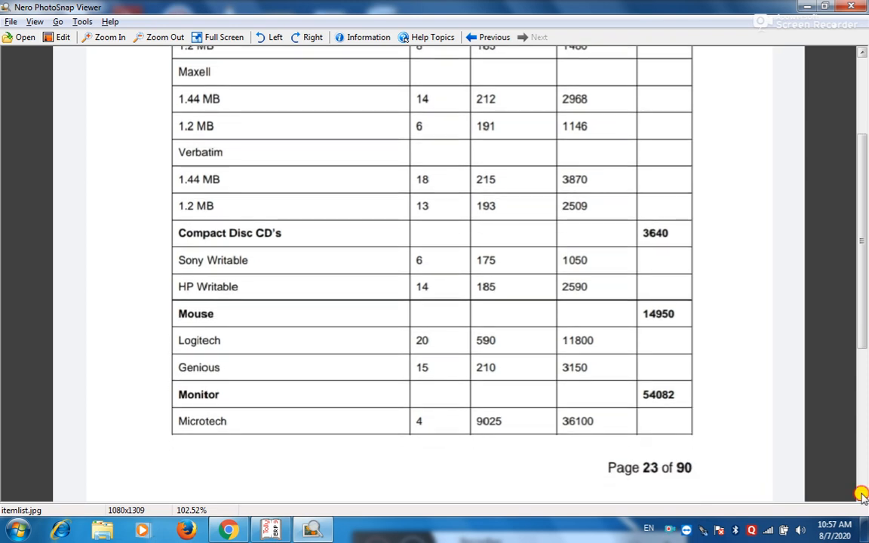
left_click(862, 496)
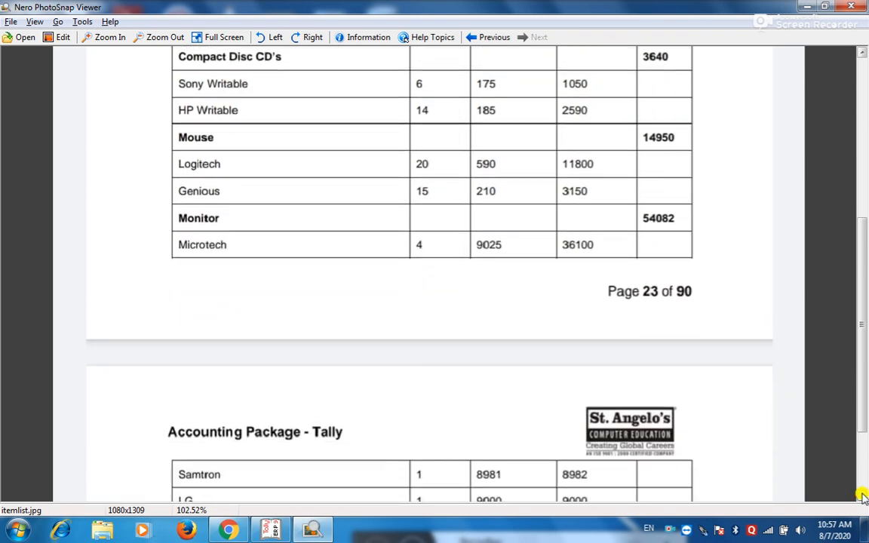
left_click(862, 496)
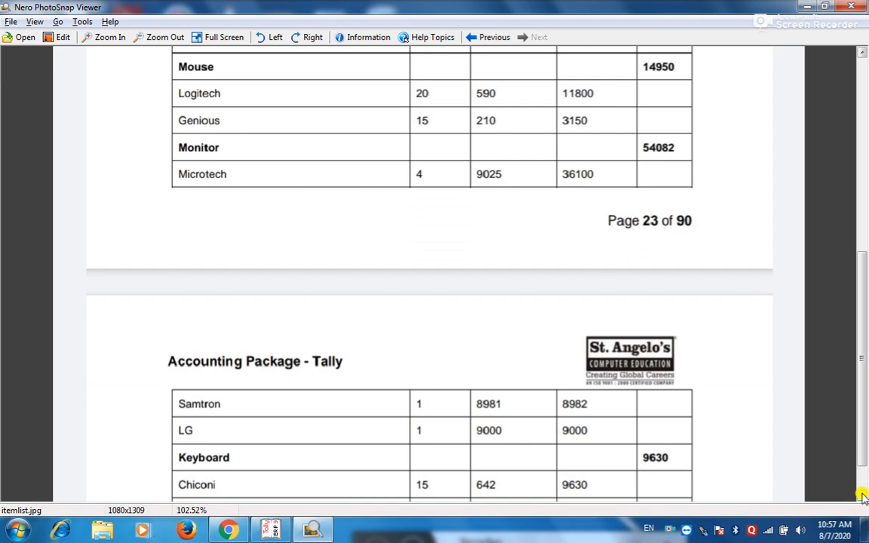
key("alt+Tab")
type("MO")
key("BackSpace")
type("ICROTECH")
key("Return")
key("Return")
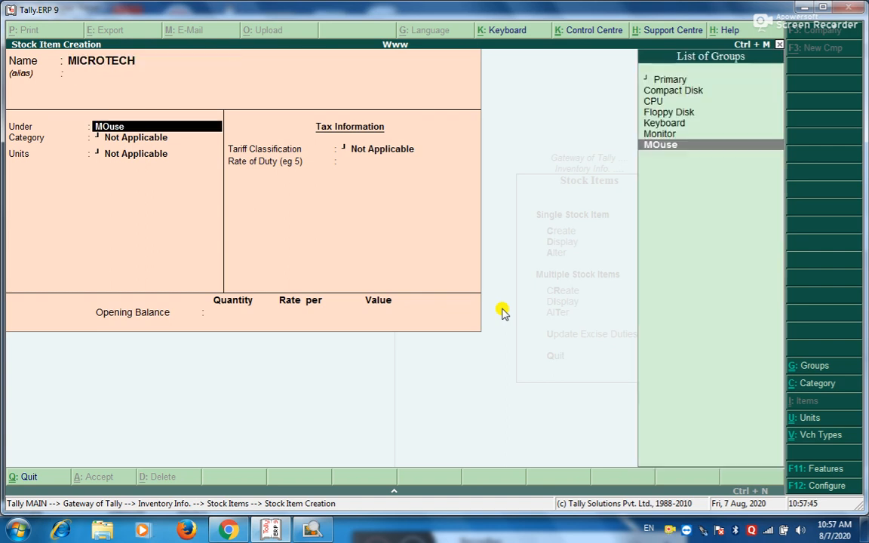
- Place MICROTECH under Monitor with category Not Applicable, units Nos and a duty rate of 0
key("Up")
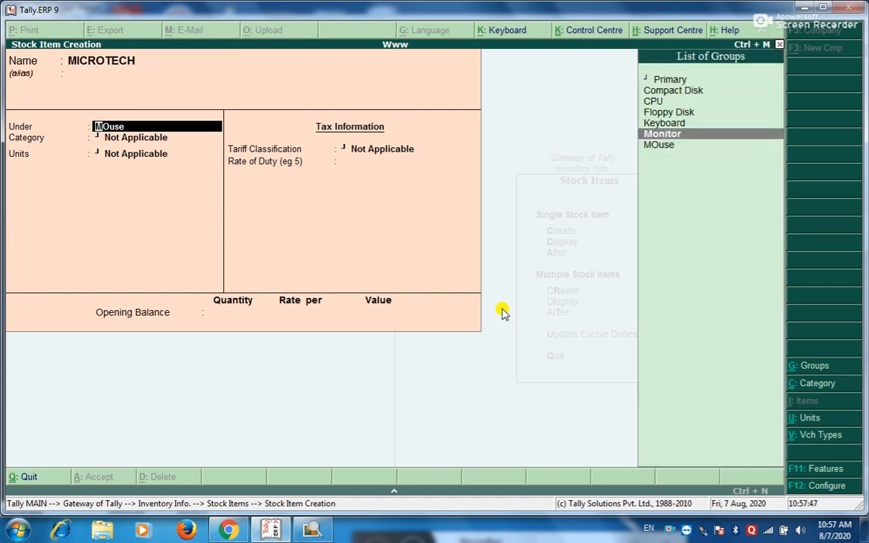
key("Return")
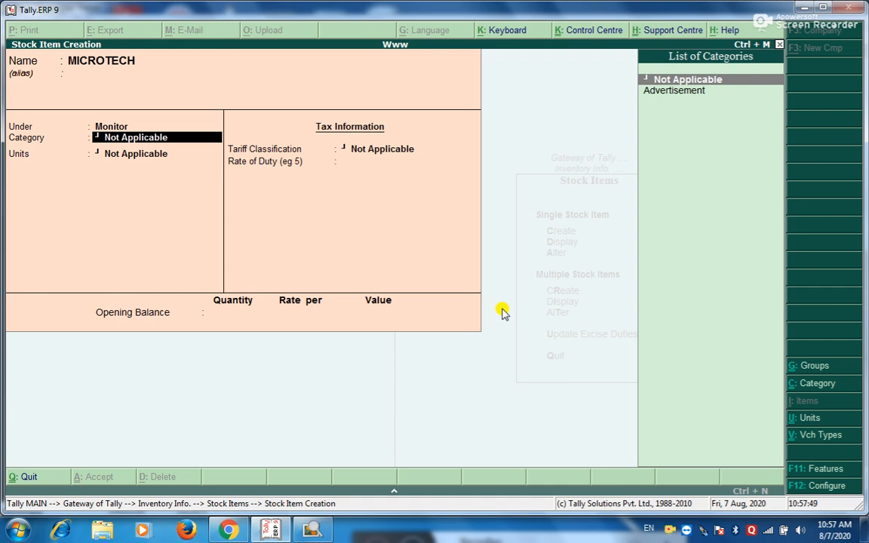
key("Return")
key("Down")
key("Return")
key("Return")
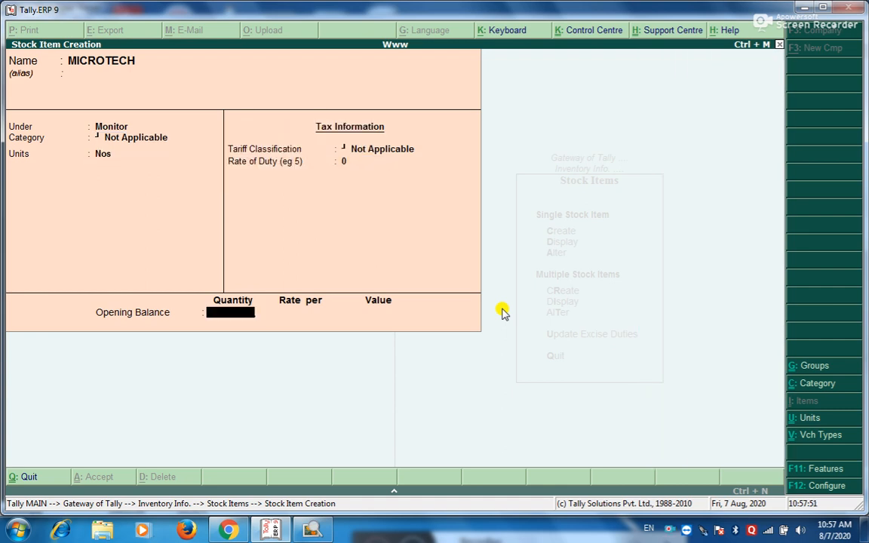
- Enter the MICROTECH opening balance from the stock list as 4 Nos at rate 9,025, and save the item
key("alt+Tab")
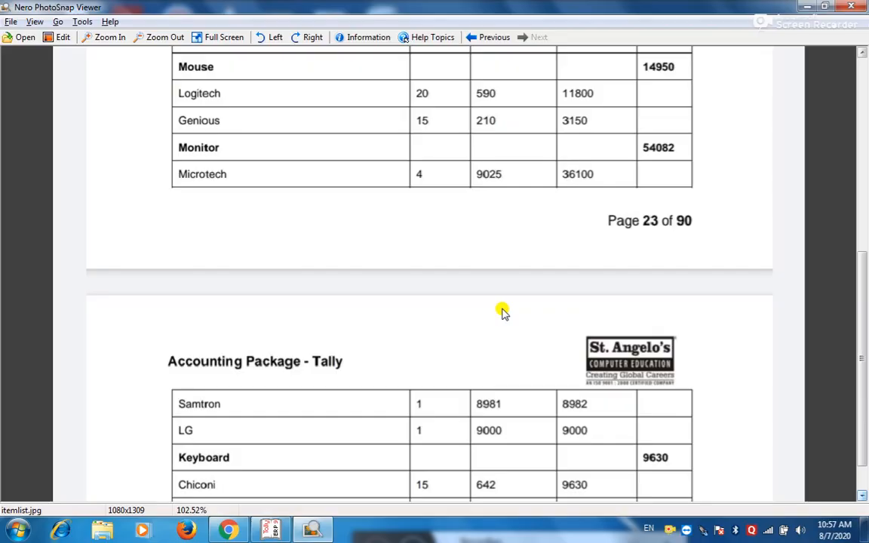
key("alt+Tab")
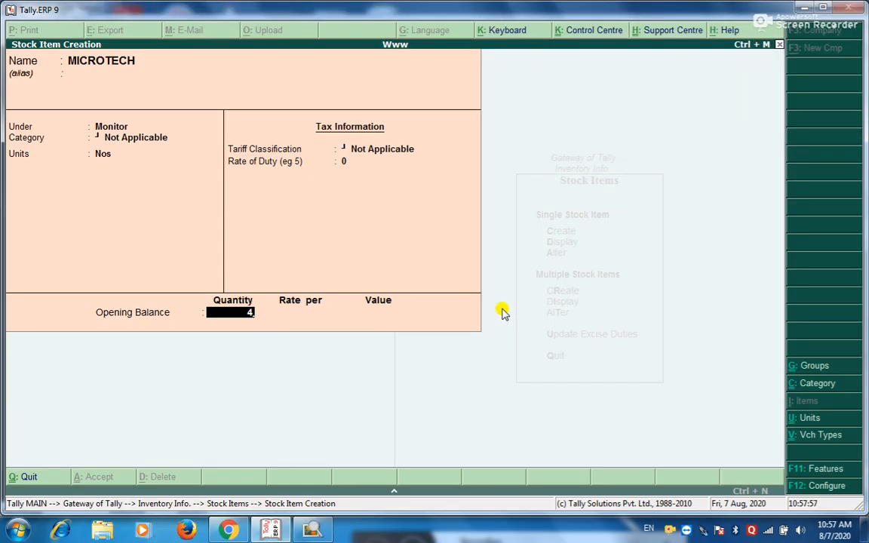
key("Return")
type("9,025")
key("Return")
key("Return")
key("Return")
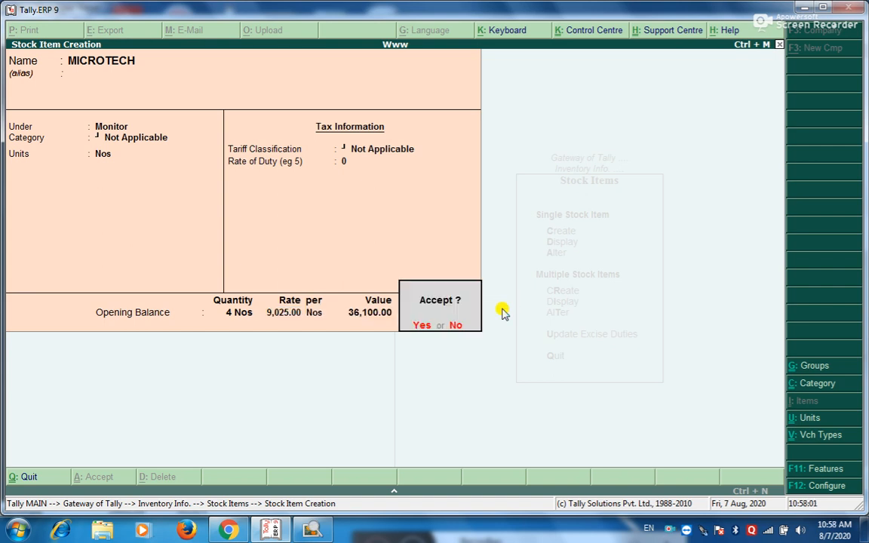
key("y")
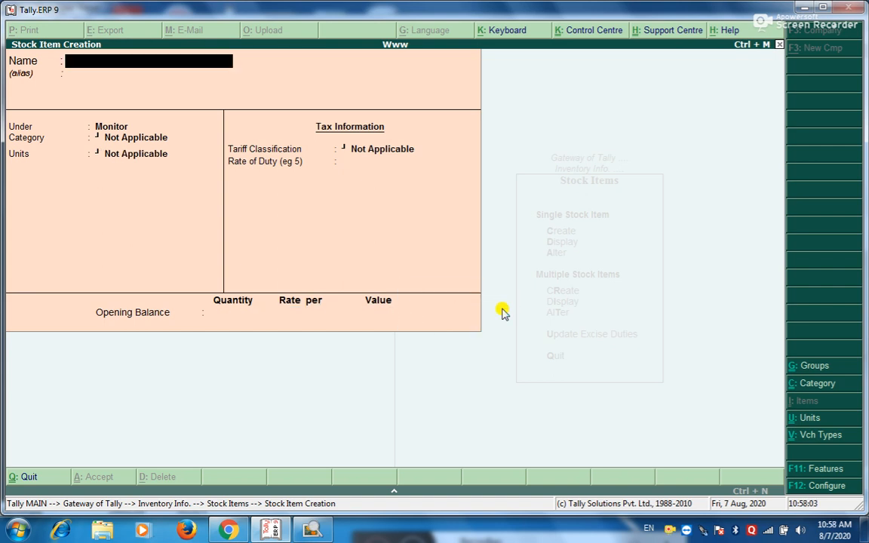
- Check the stock list for the second monitor and name the new stock item SAMTRON MONITOR, without an alias
key("alt+Tab")
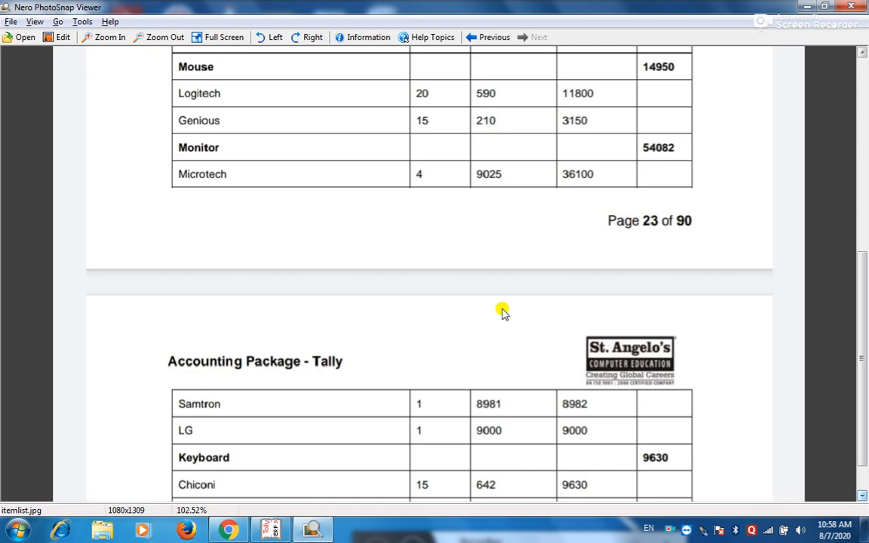
key("alt+Tab")
type("S")
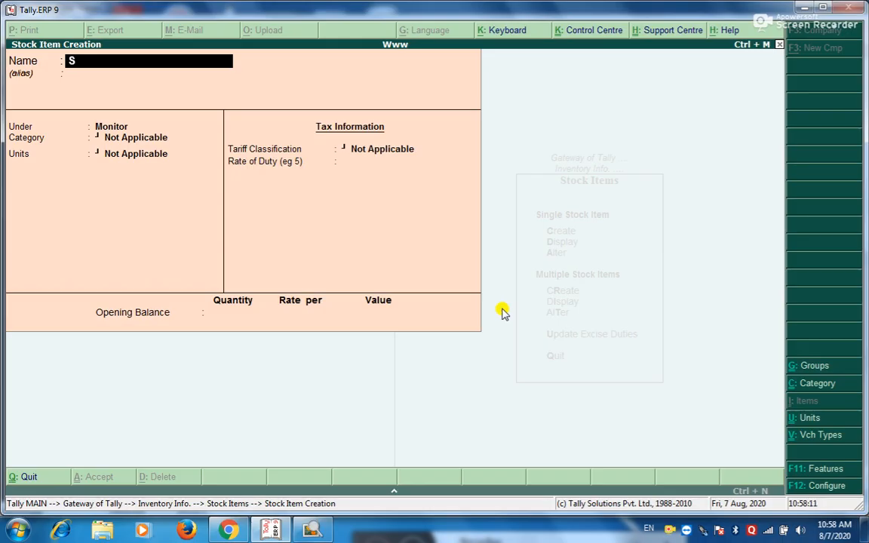
type("AMTRON M")
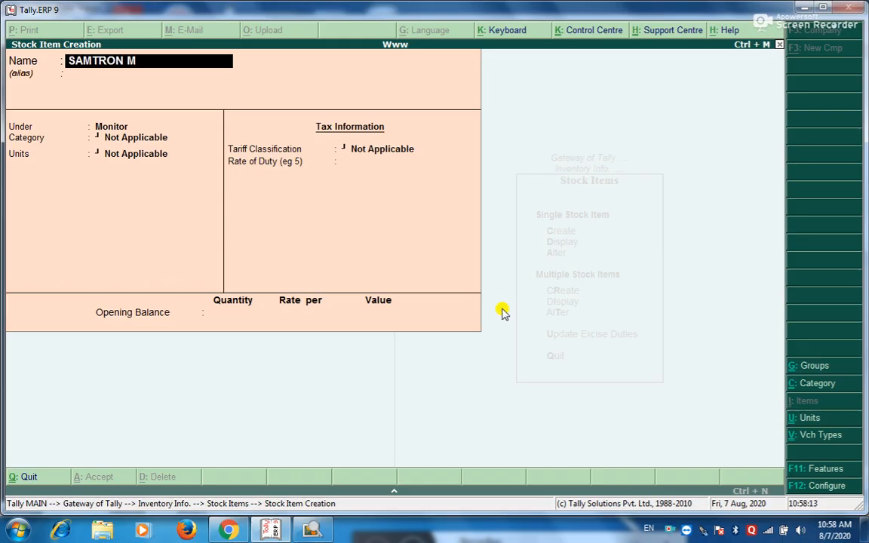
type("ONITOR")
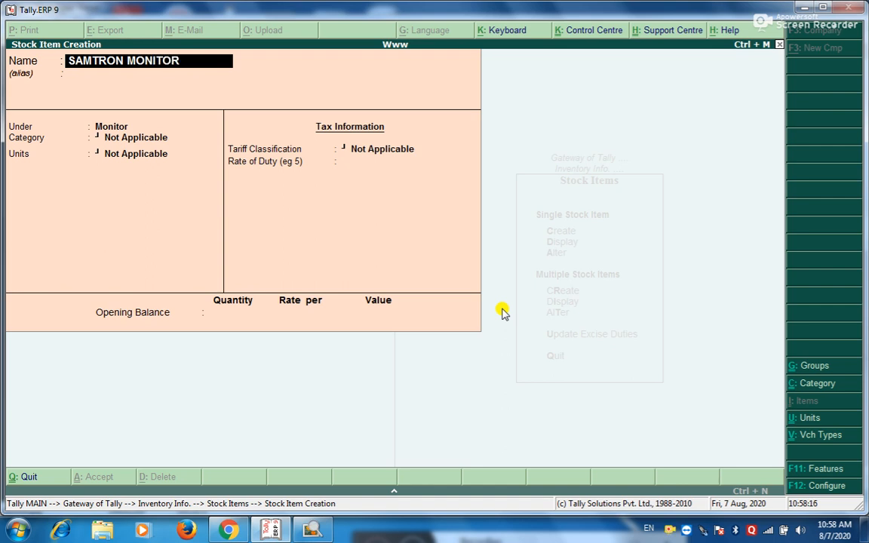
key("Return")
key("Return")
- Place SAMTRON MONITOR under Monitor with category Not Applicable, units Nos and a duty rate of 0
key("Return")
key("Return")
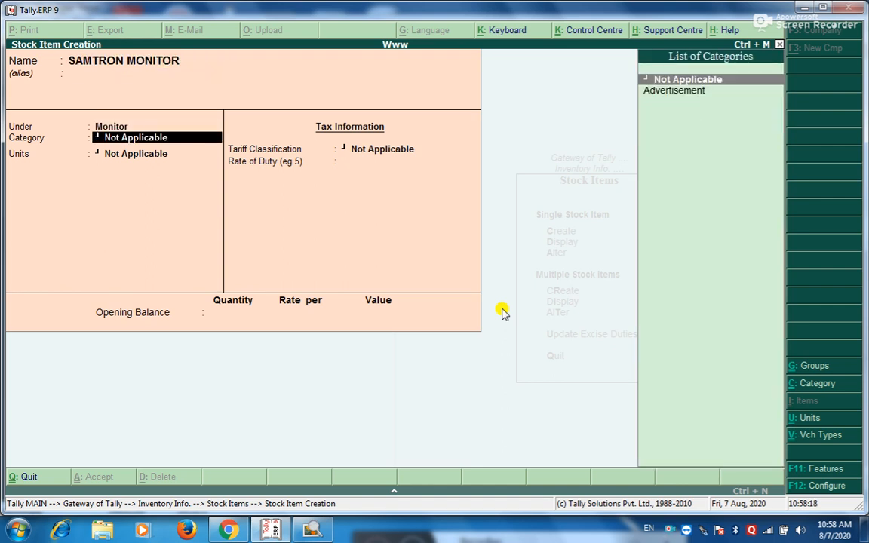
key("Down")
key("Return")
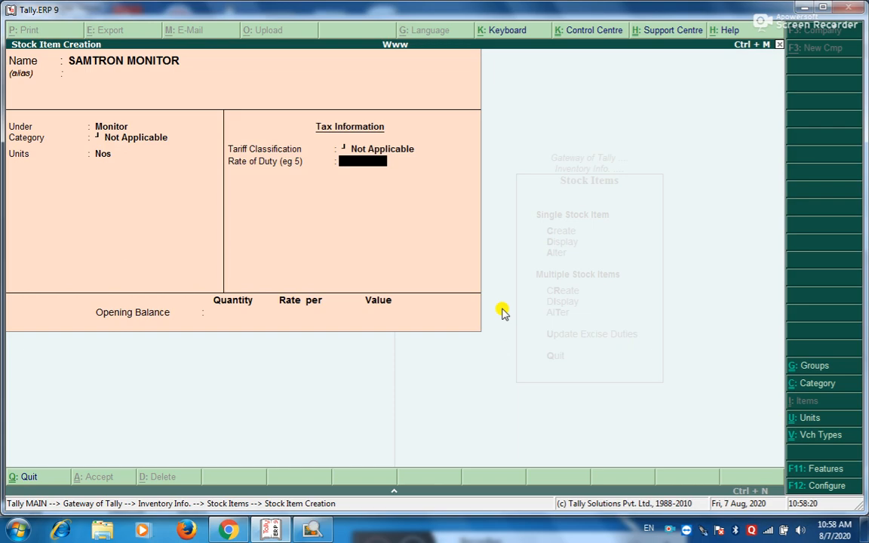
key("Return")
- Enter the SAMTRON MONITOR opening balance from the stock list as 1 Nos at rate 8981, and save the item
key("alt+Tab")
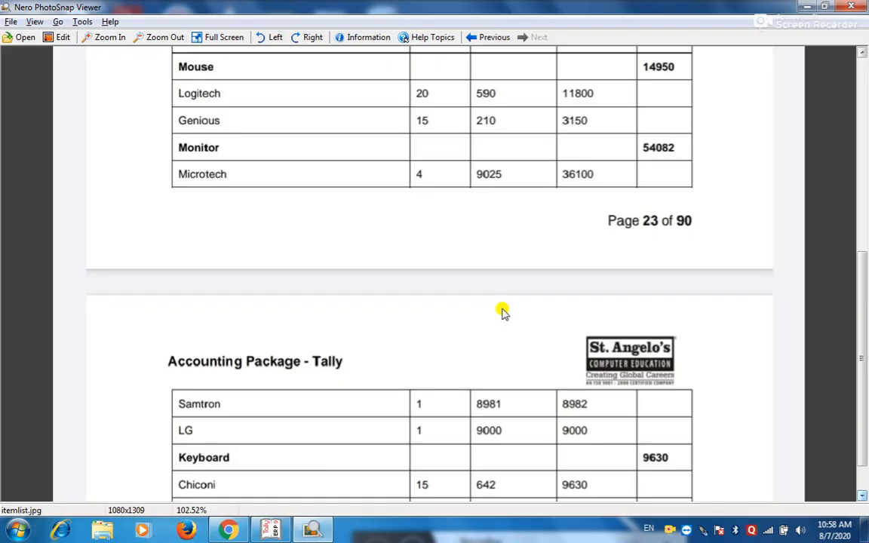
key("alt+Tab")
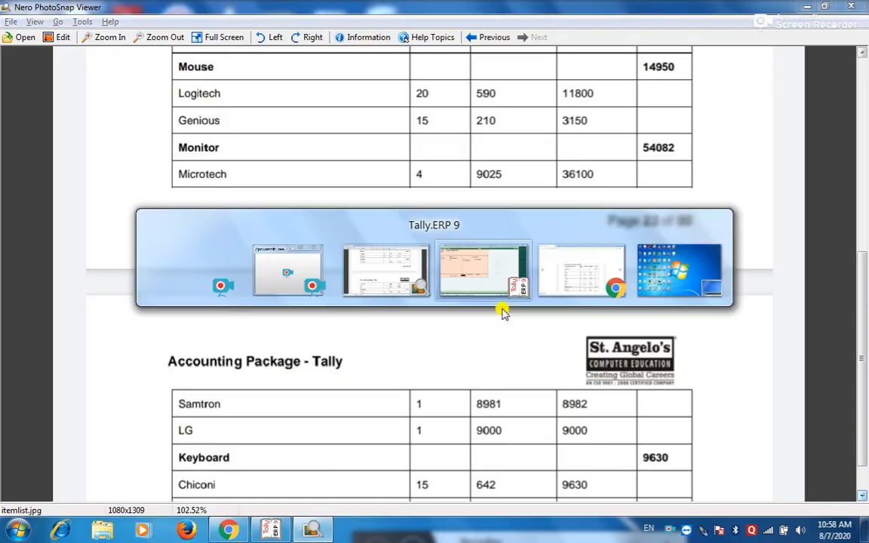
type("1")
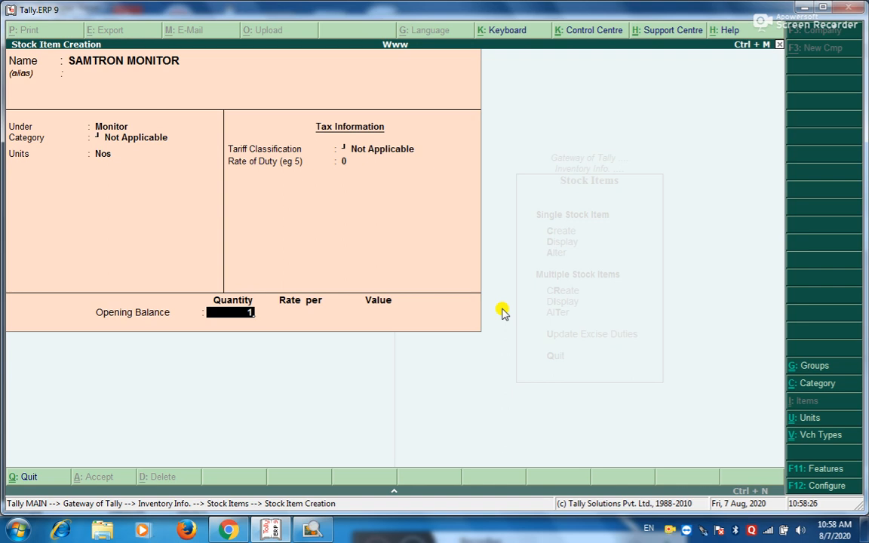
key("Return")
type("89")
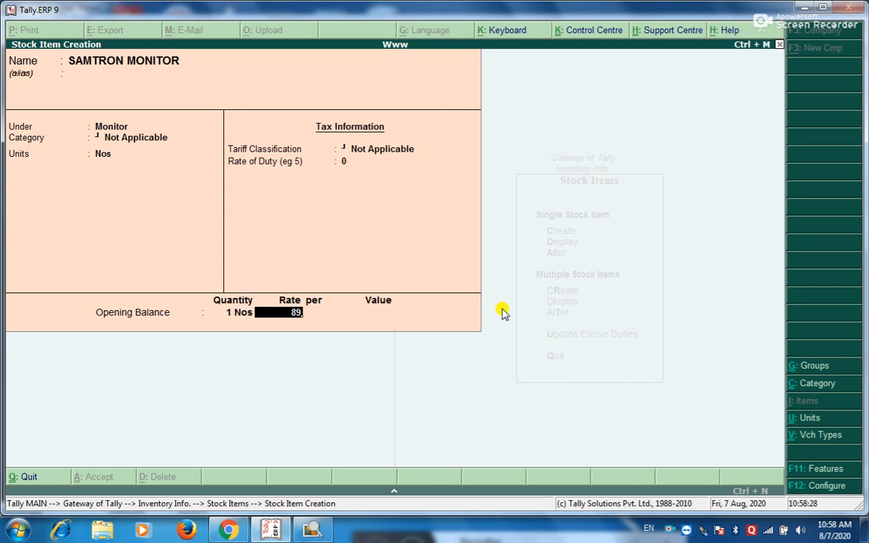
type("81")
key("alt+Tab")
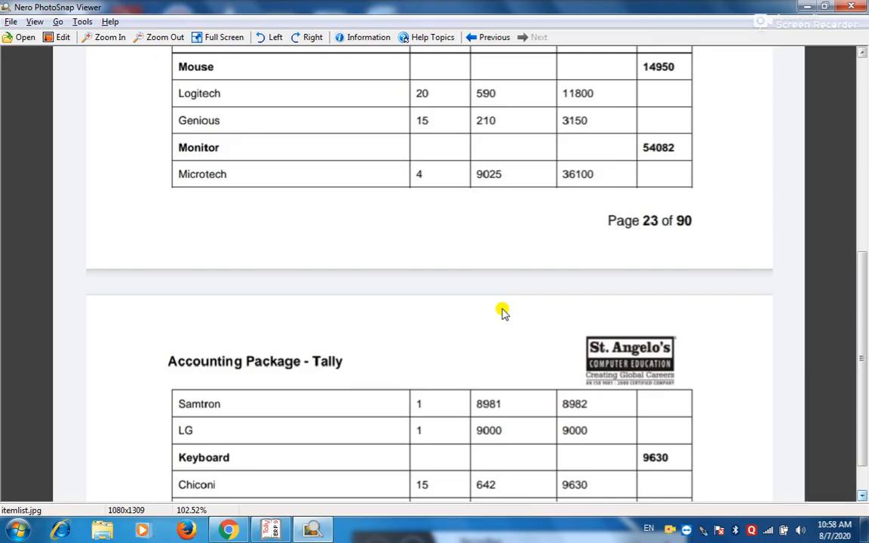
key("alt+Tab")
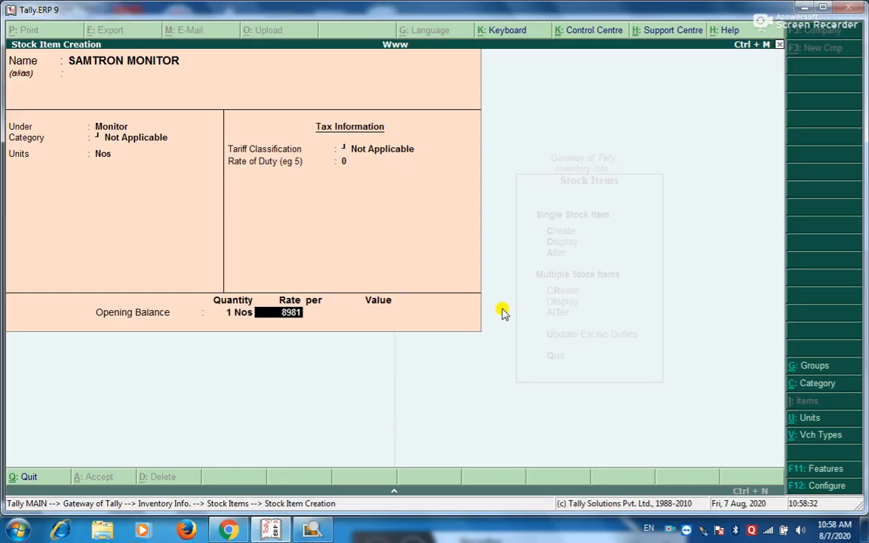
key("Return")
key("Return")
key("Return")
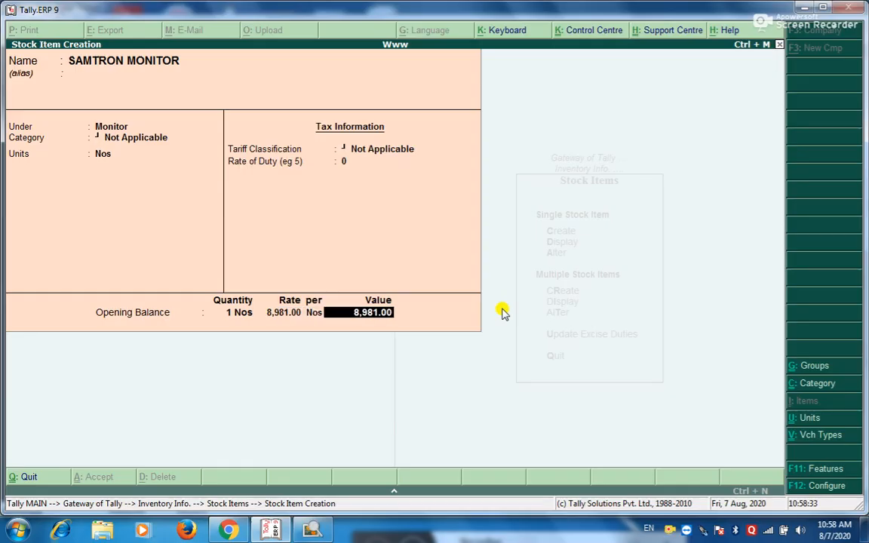
- Check the stock list for the third monitor and name the new stock item LG MONITOR, without an alias
key("alt+Tab")
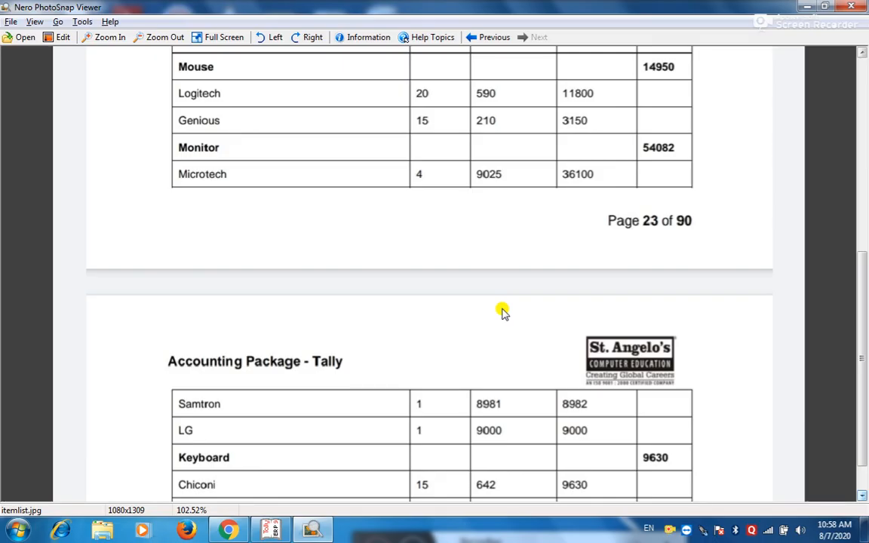
key("alt+Tab")
key("alt+Tab")
key("alt+Tab")
type("Lg MO")
key("BackSpace")
key("BackSpace")
key("BackSpace")
key("BackSpace")
type("G MONITOR")
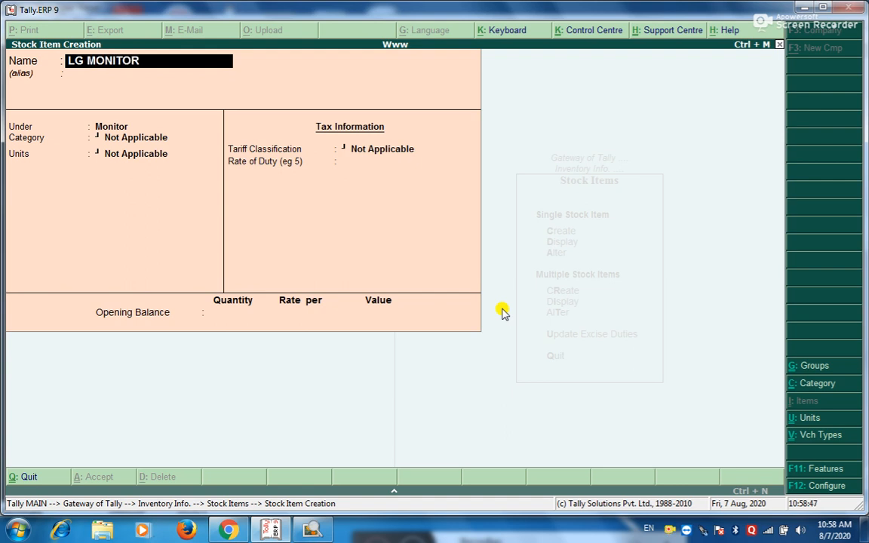
key("Return")
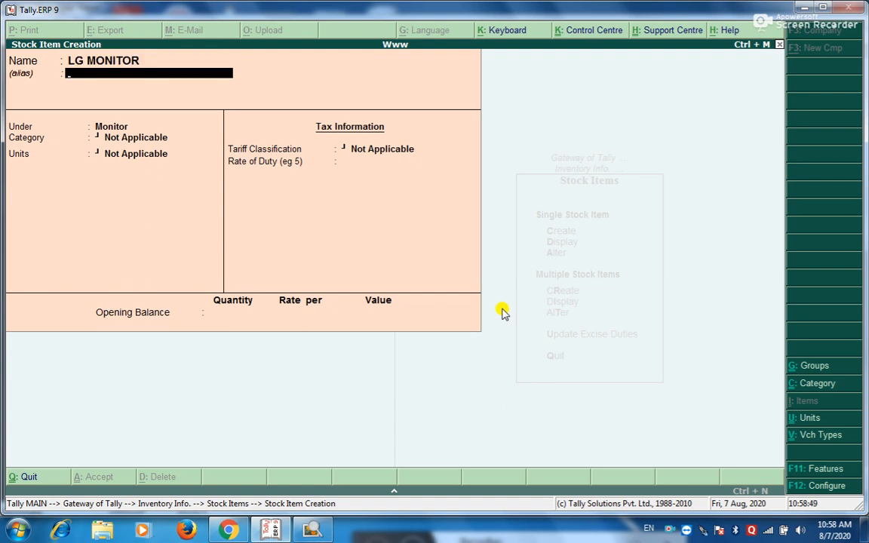
key("Return")
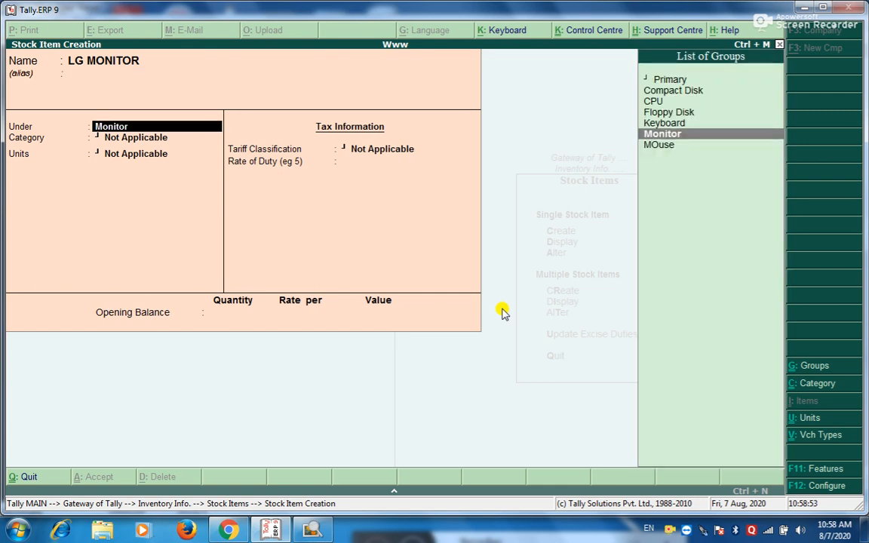
- Place LG MONITOR under Monitor with category Not Applicable, units Nos and a duty rate of 0
key("Return")
key("Return")
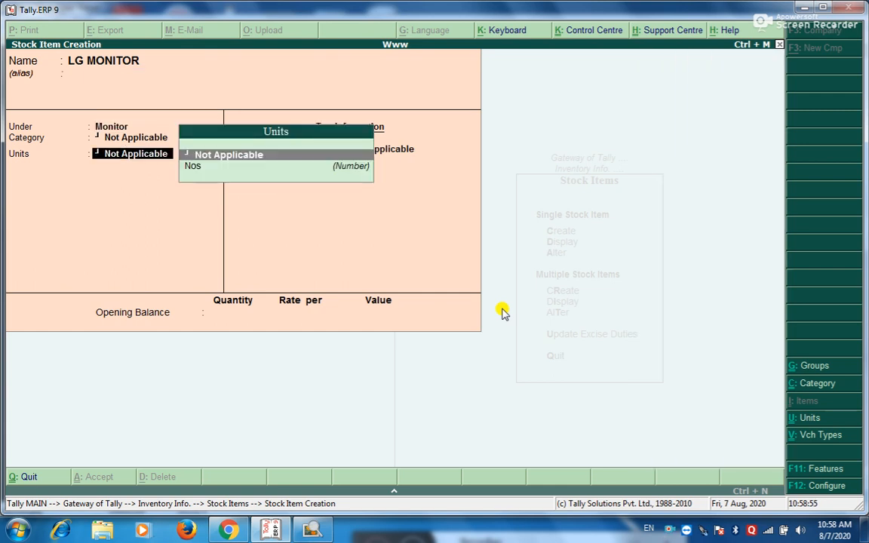
key("Down")
key("Return")
key("Return")
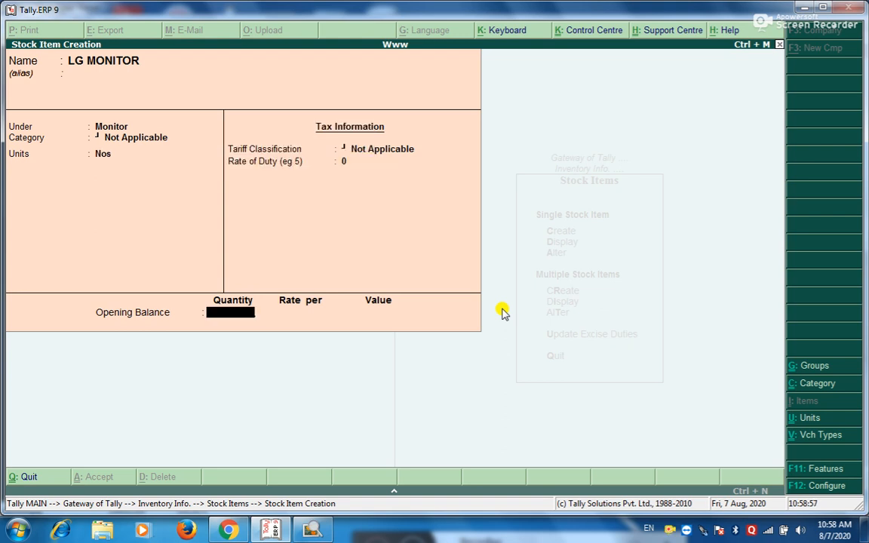
- Enter the LG MONITOR opening balance from the stock list as 1 Nos at rate 9000, and save the item
key("alt+Tab")
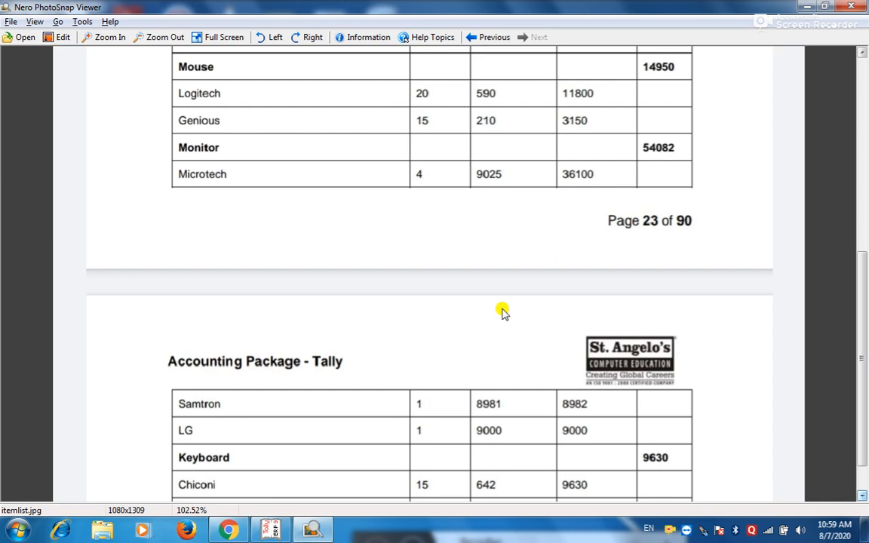
key("alt+Tab")
type("1")
key("Return")
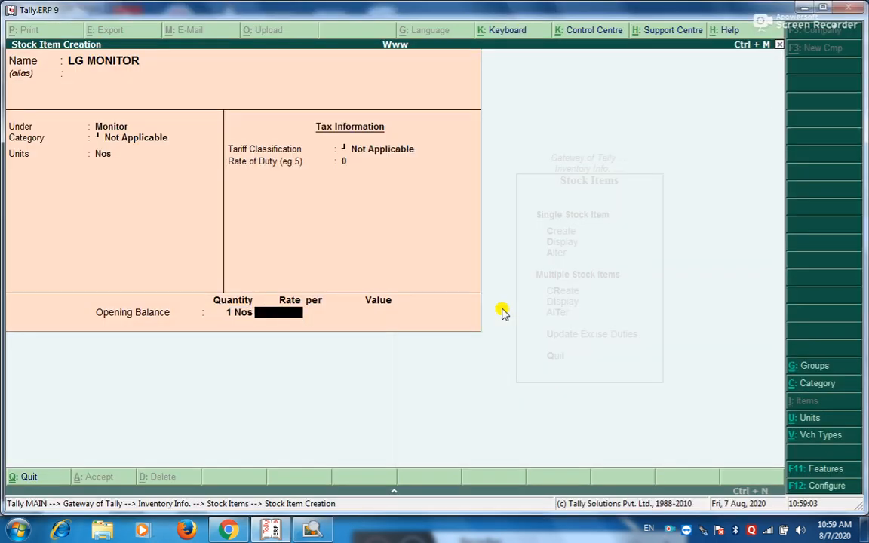
type("9000")
key("Return")
key("Return")
key("Return")
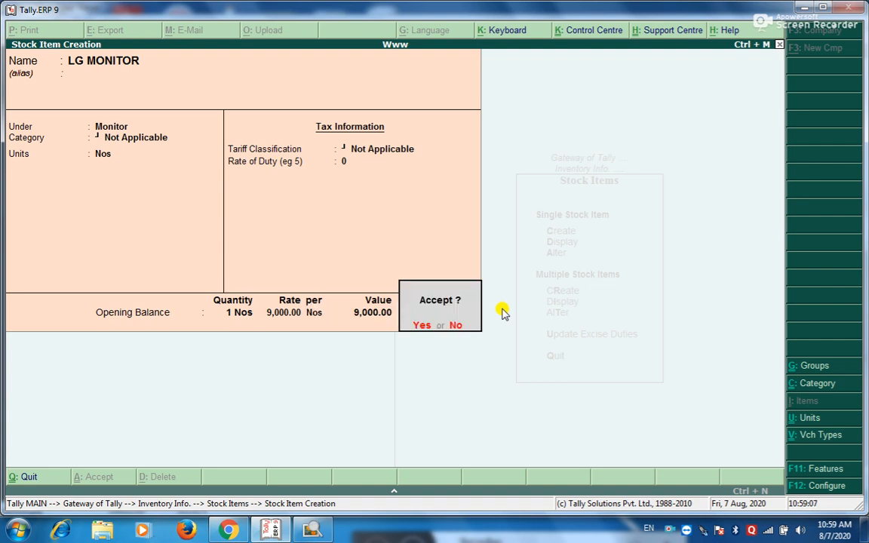
key("Return")
- Check the stock list for the keyboard entry and name the new stock item CHICONI KEYBOARD, without an alias
key("alt+Tab")
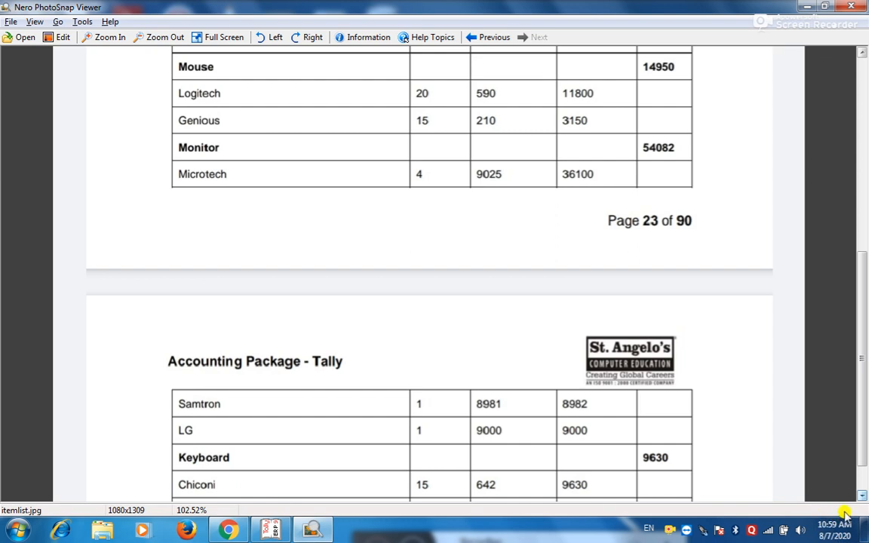
left_click(862, 496)
left_click(862, 496)
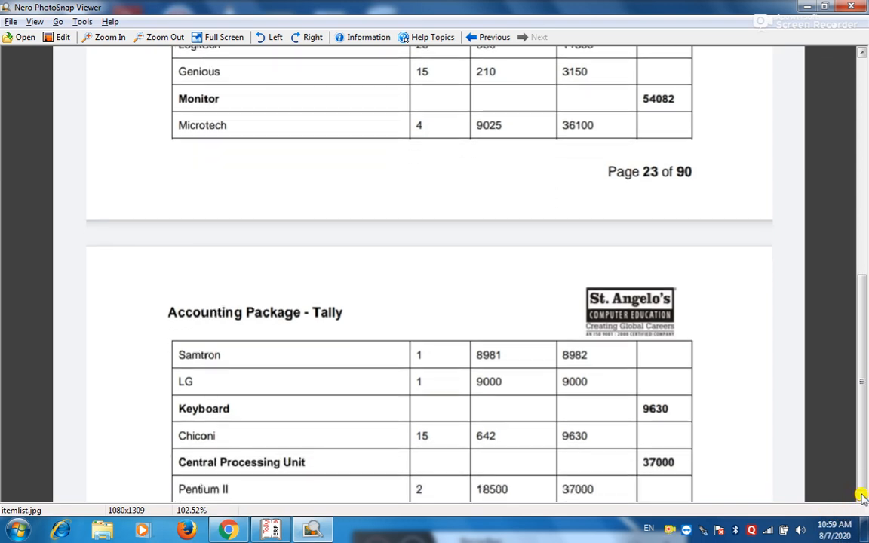
key("alt+Tab")
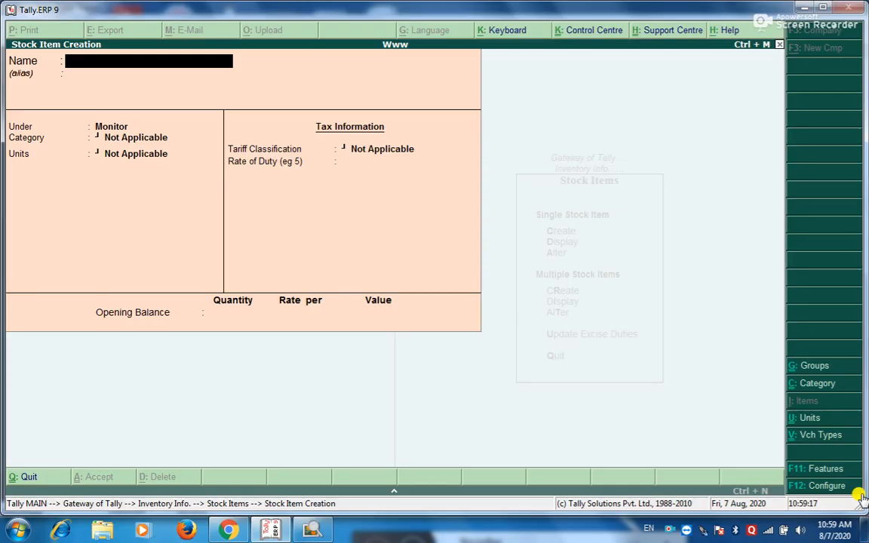
type("K")
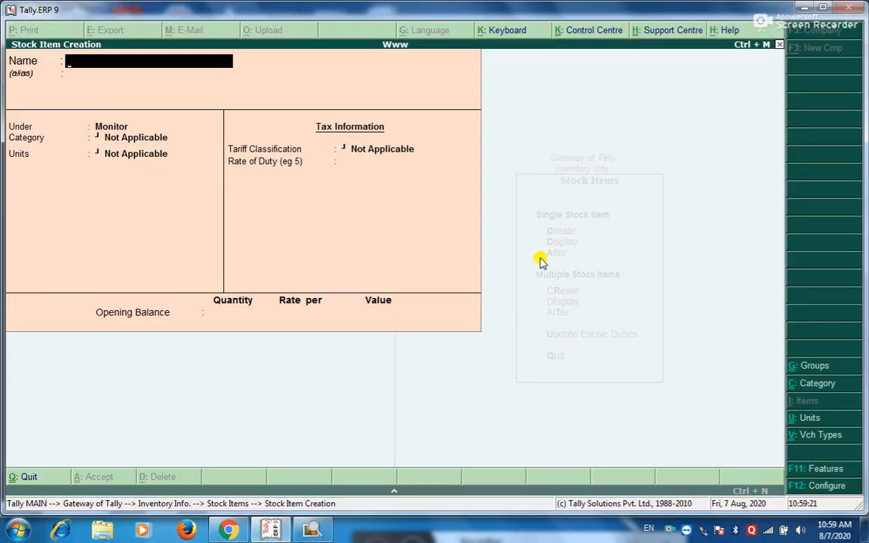
type("CHICONI")
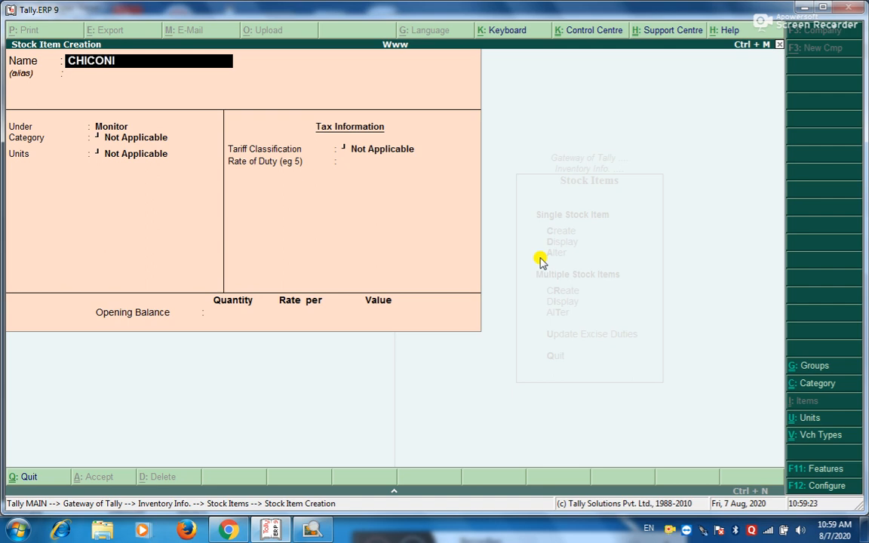
type(" KEYBOARD")
key("Return")
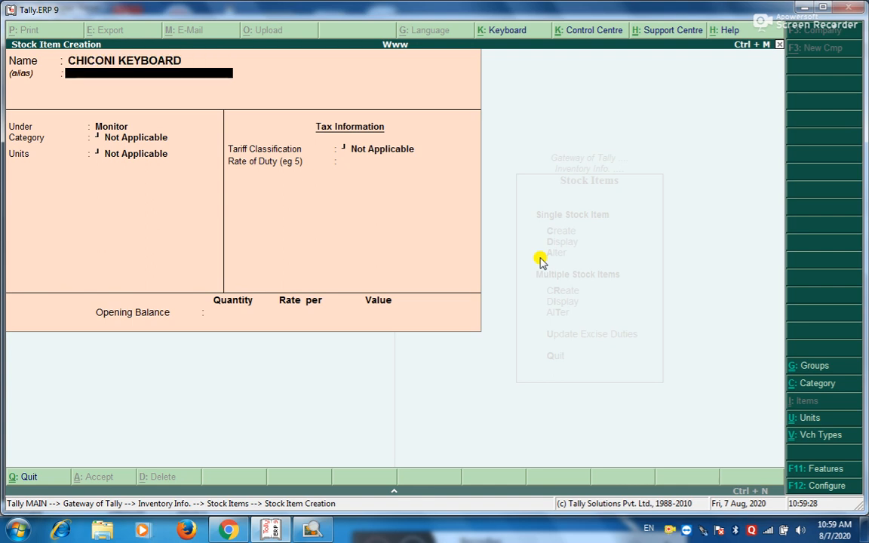
key("Return")
- Place CHICONI KEYBOARD under Keyboard with category Not Applicable, units Nos and a duty rate of 0
type("KE")
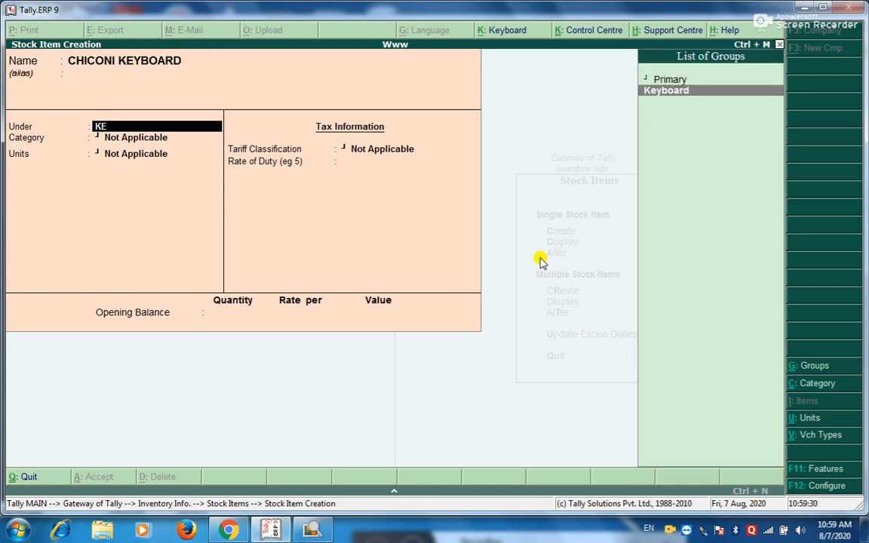
key("Return")
key("Return")
key("Down")
key("Return")
key("Return")
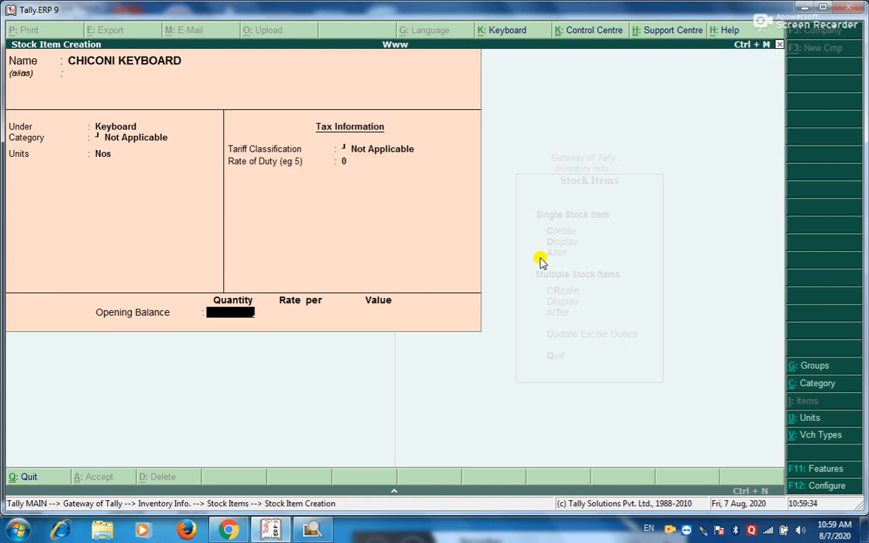
- Check the stock list for the Chiconi quantity and set the CHICONI KEYBOARD opening quantity to 15 Nos
type("1")
key("Return")
key("alt+Tab")
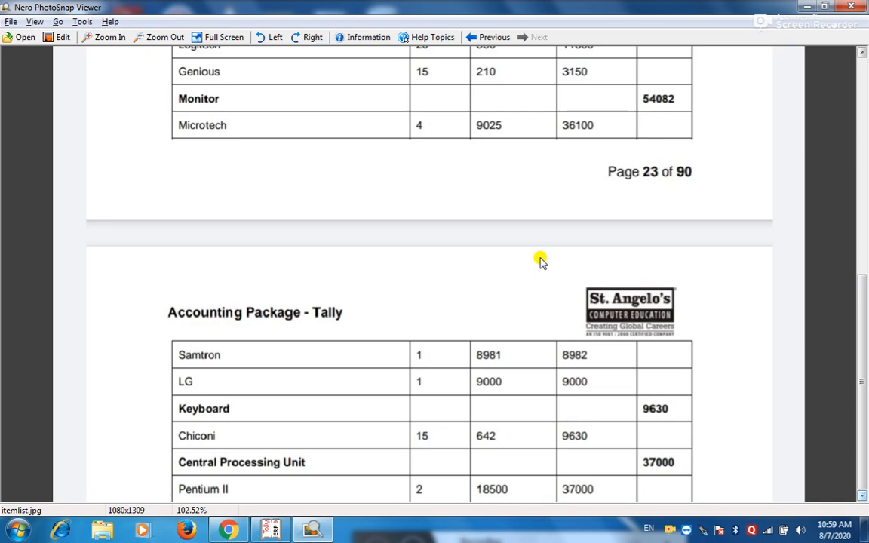
key("alt+Tab")
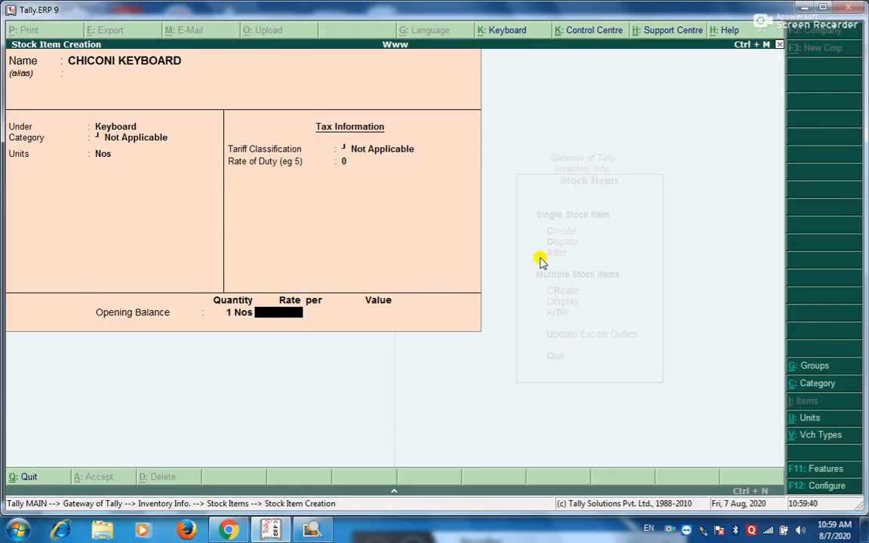
left_click(235, 312)
type("15")
key("Return")
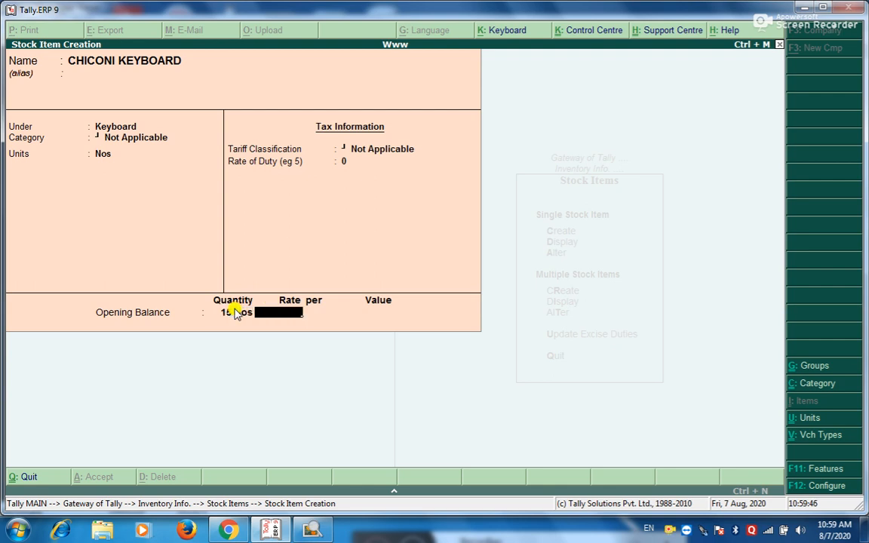
- Set the CHICONI KEYBOARD opening rate to 642 per Nos, compare it with the stock list, and save the item
type("642")
key("alt+Tab")
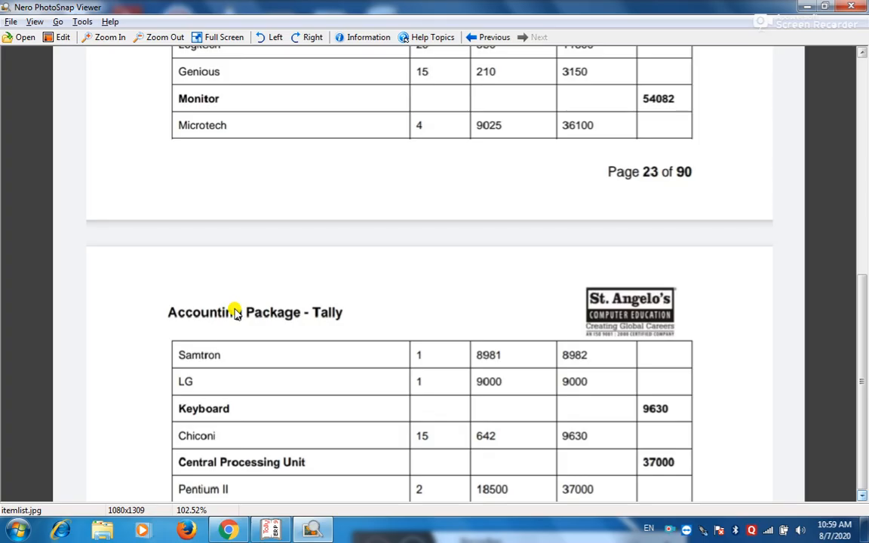
key("alt+Tab")
key("Return")
key("Return")
key("Return")
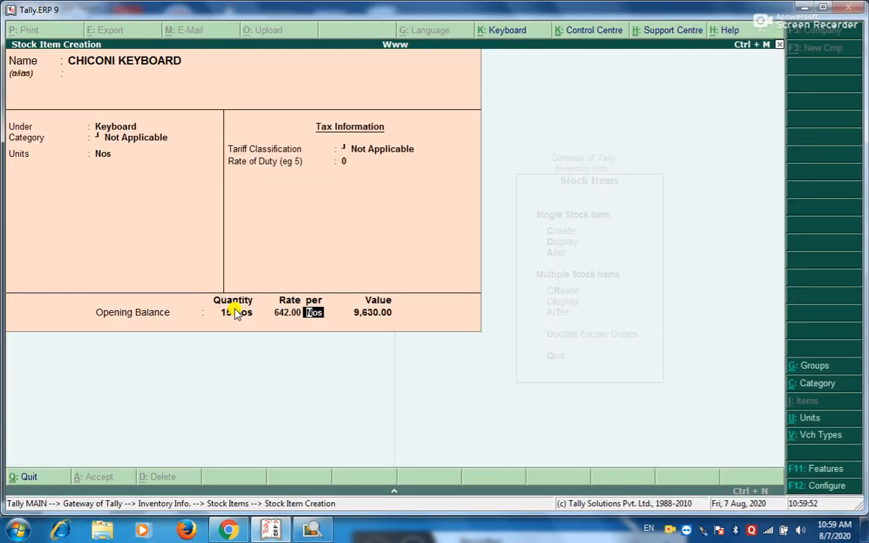
key("Return")
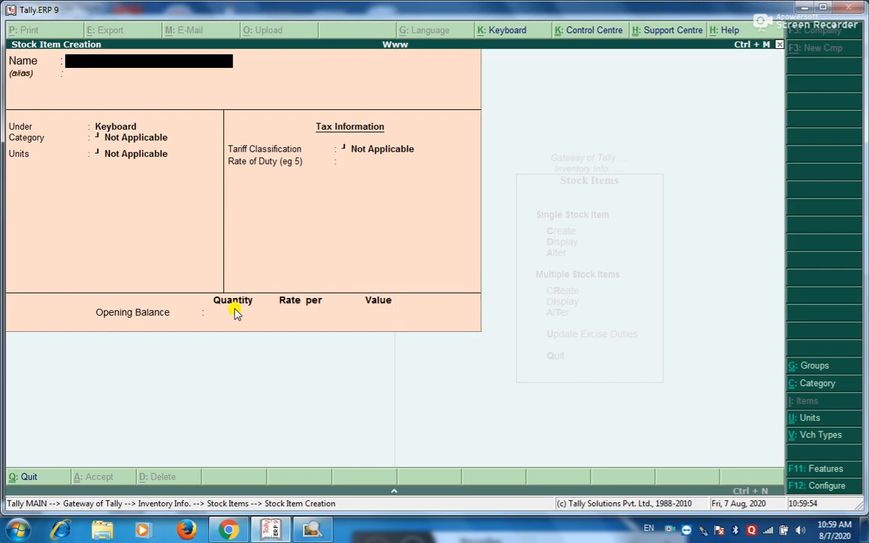
- Check the stock list for the Central Processing Unit entry and name the new stock item PENTIUM Ii, without an alias
key("alt+Tab")
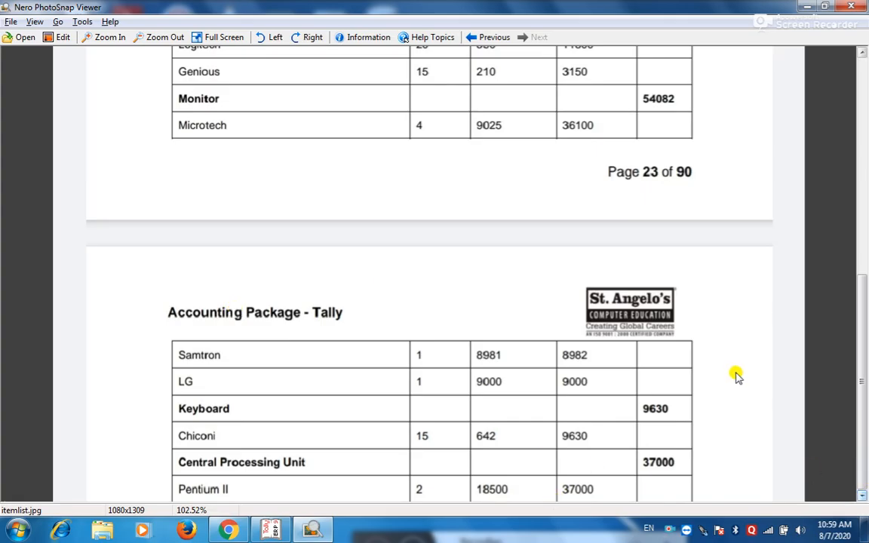
key("alt+Tab")
type("PENTIUM")
key("Return")
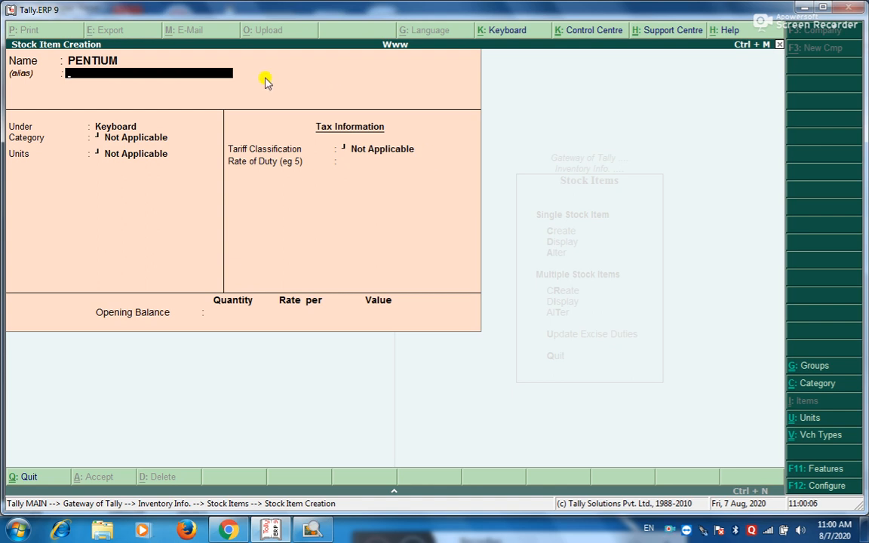
left_click(194, 63)
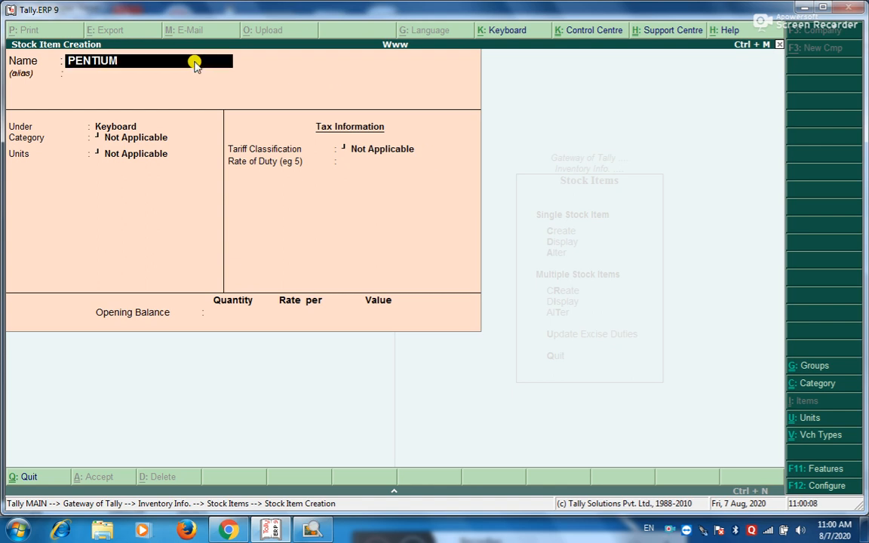
type("PENTIUM")
key("Return")
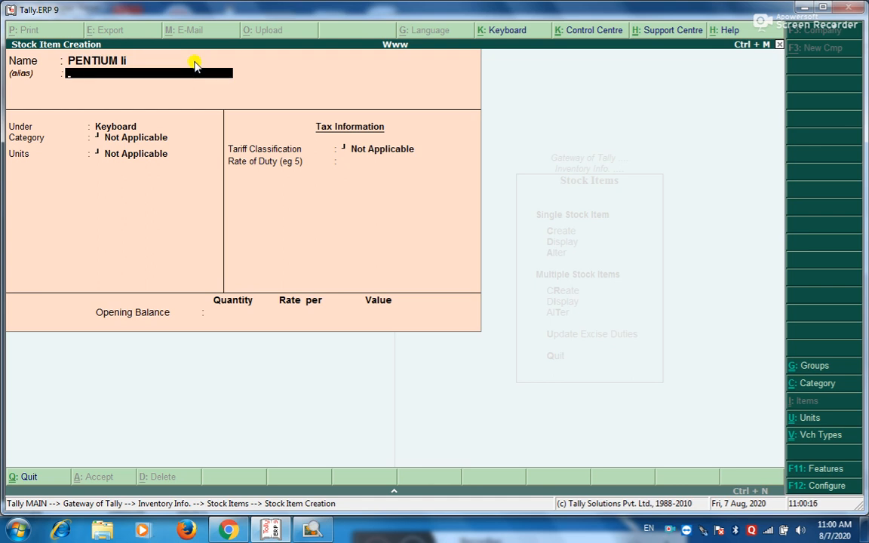
key("Return")
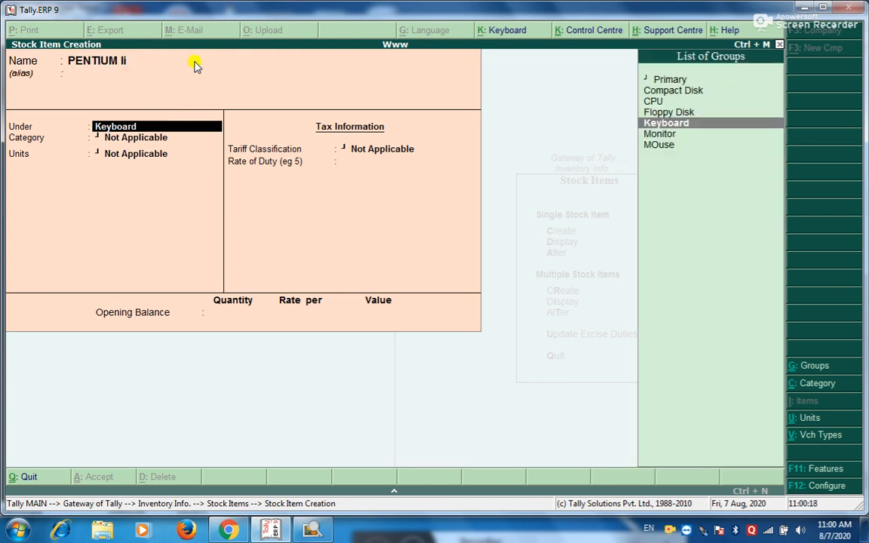
- Place PENTIUM Ii under CPU with category Not Applicable, units Nos and a duty rate of 0
key("Up")
key("Up")
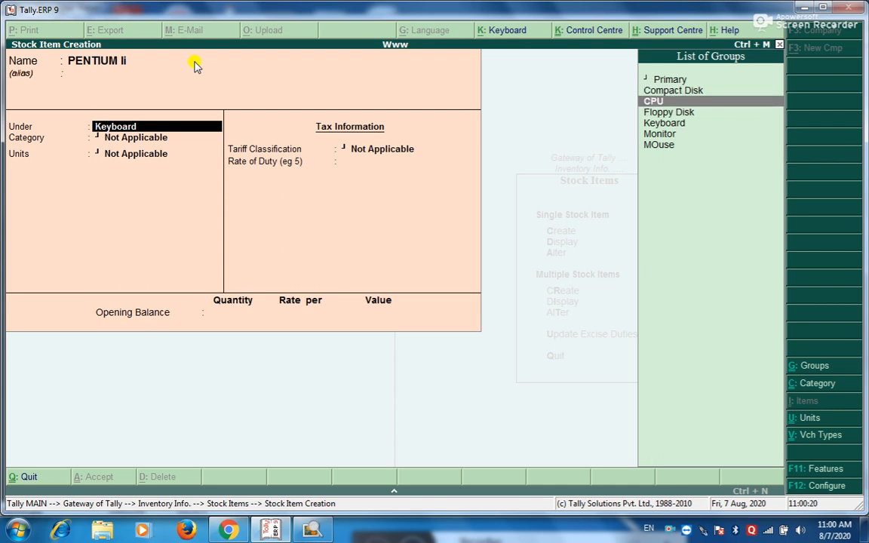
key("Return")
key("Return")
key("Down")
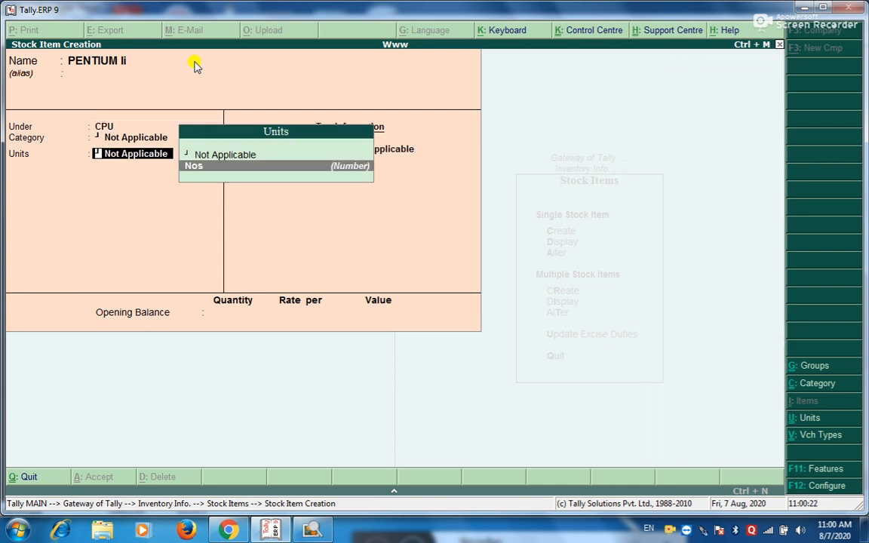
key("Return")
key("Return")
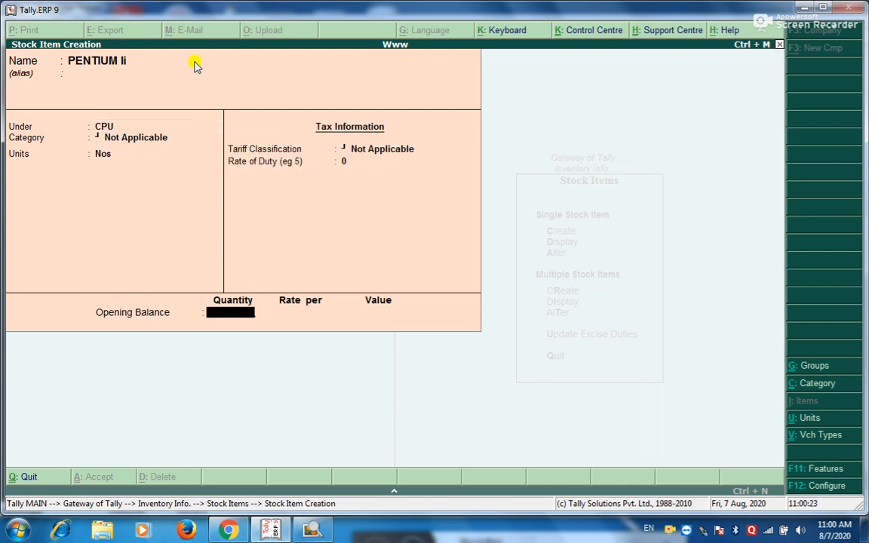
- Enter the PENTIUM Ii opening balance from the stock list as 2 Nos at rate 18500, and save the item
key("alt+Tab")
key("alt+Tab")
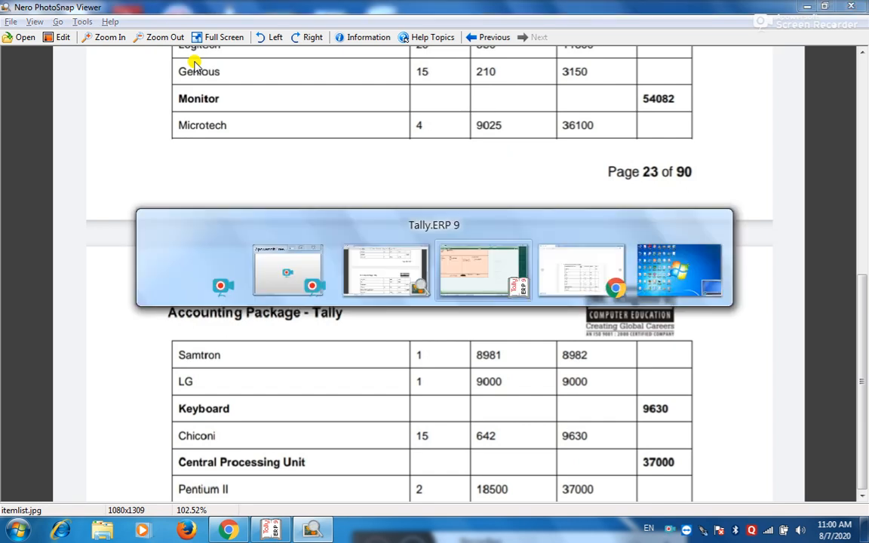
key("Return")
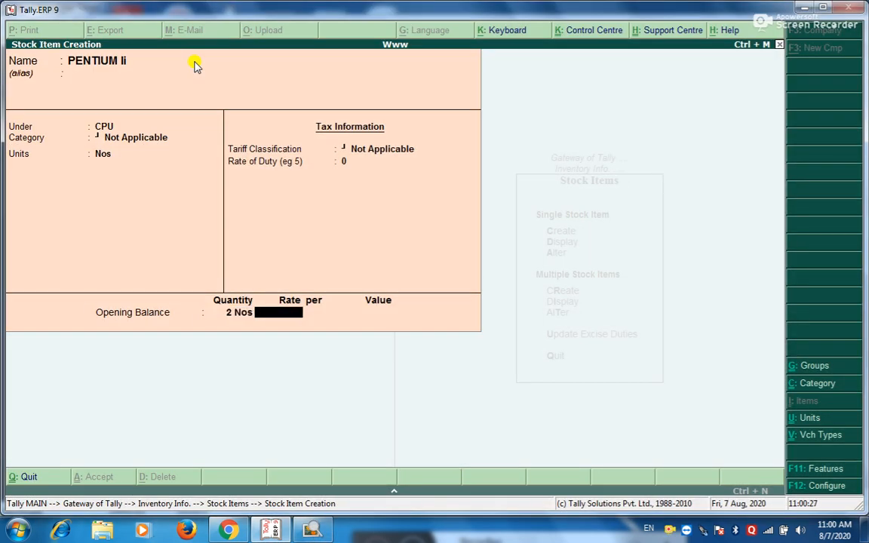
type("185000")
key("BackSpace")
key("Return")
key("Return")
key("Return")
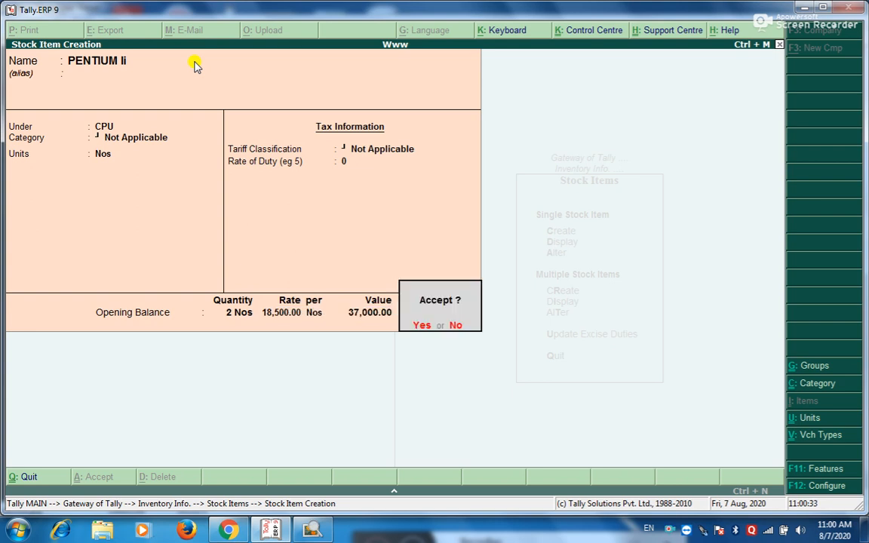
key("Return")
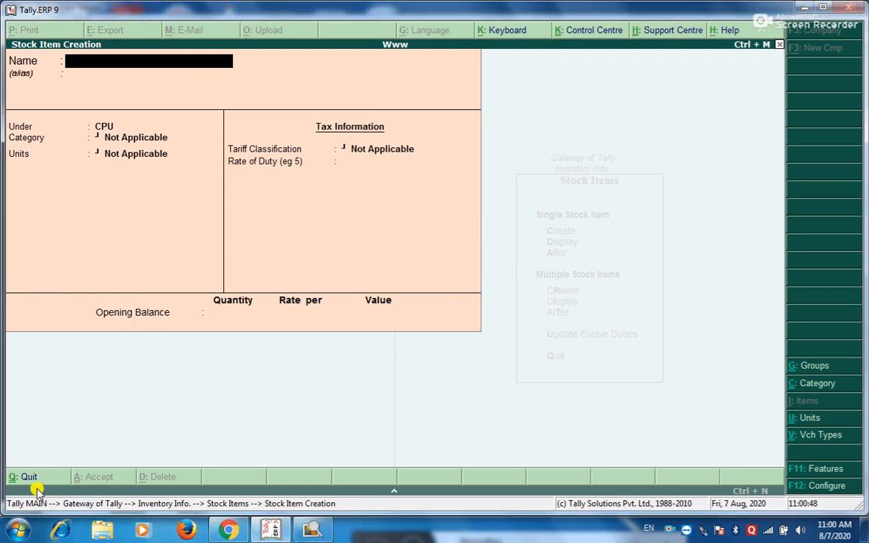
- Quit stock item creation and open the list of existing items for displaying a single stock item
key("Escape")
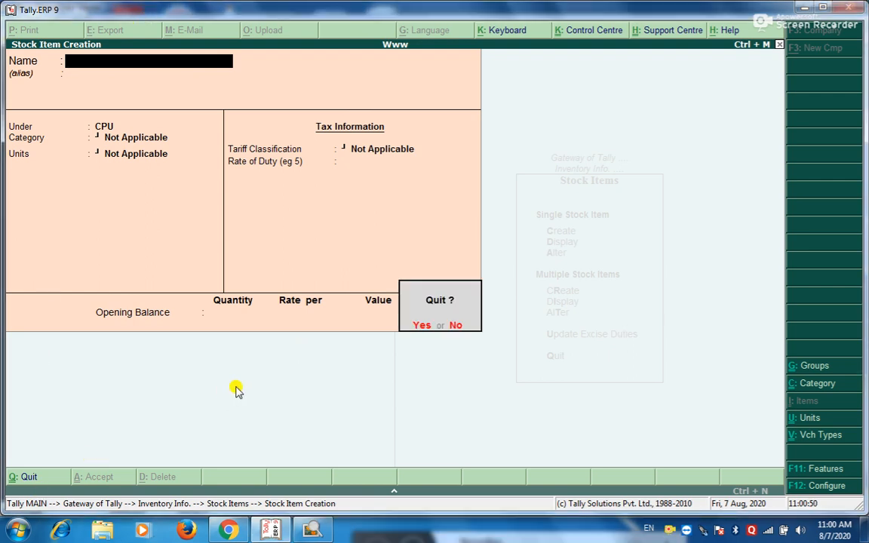
key("Return")
key("Down")
key("Return")
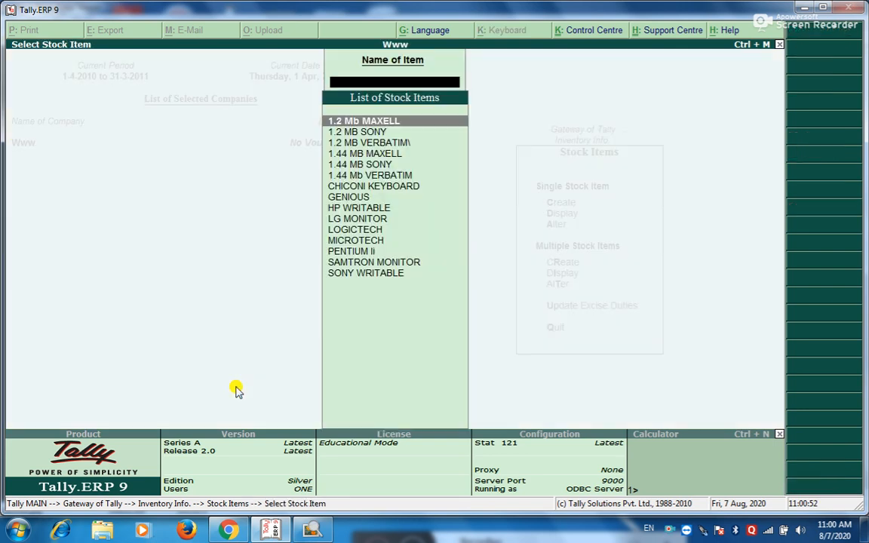
- Go through the list of stock items to its last entry to review which items have been created
key("Down")
key("Down")
key("Down")
key("Down")
key("Down")
key("Down")
key("Down")
key("Down")
key("Down")
key("Down")
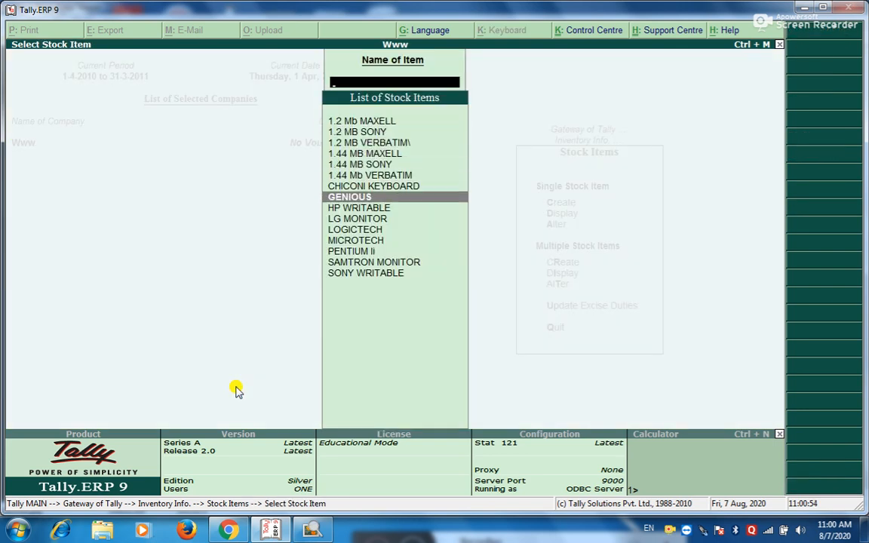
key("Down")
key("Down")
key("Down")
key("Down")
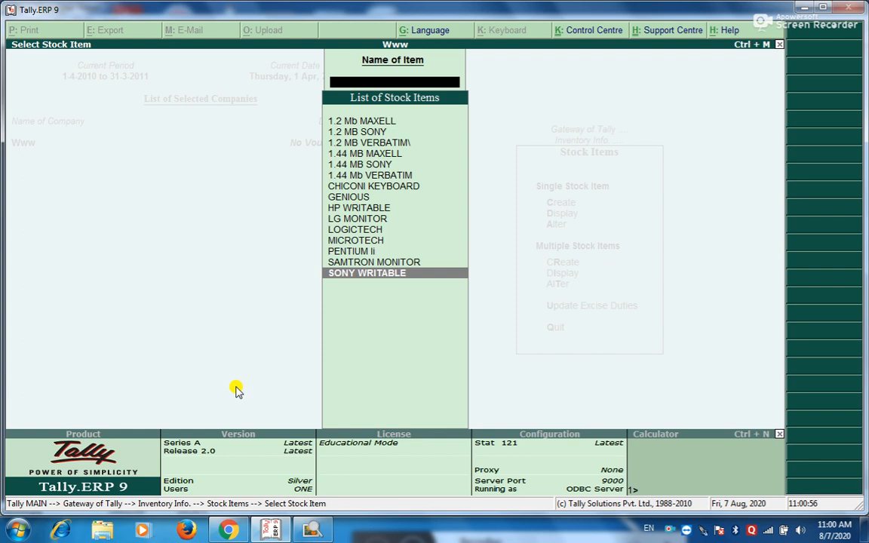
- Leave the stock item list, return to the Gateway of Tally and open the Stock Summary report
key("Escape")
key("Down")
key("Escape")
key("Down")
key("Down")
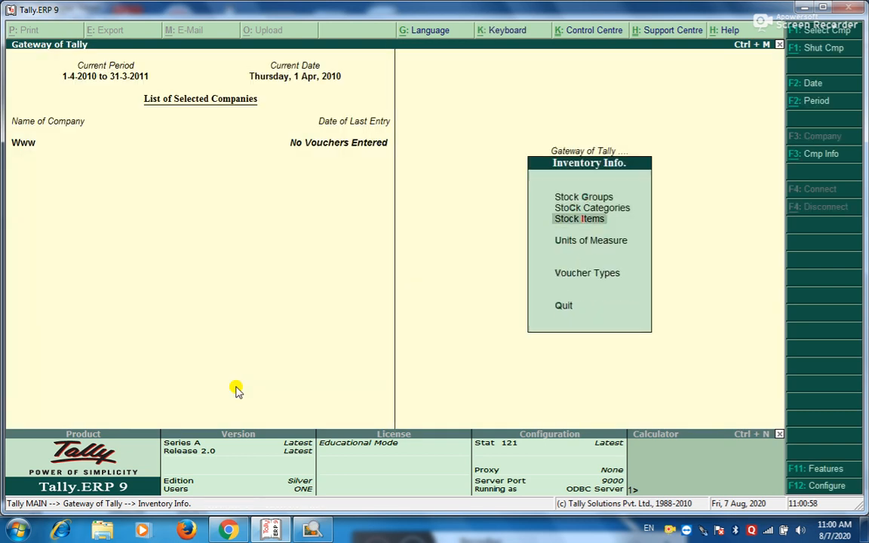
key("Escape")
key("Down")
key("Down")
key("Down")
key("Down")
key("Down")
key("Down")
key("Down")
key("Down")
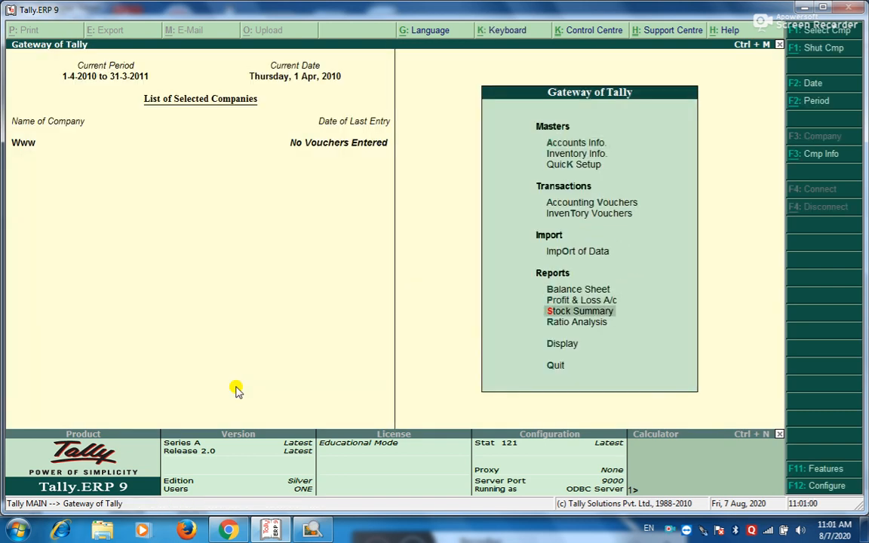
key("Return")
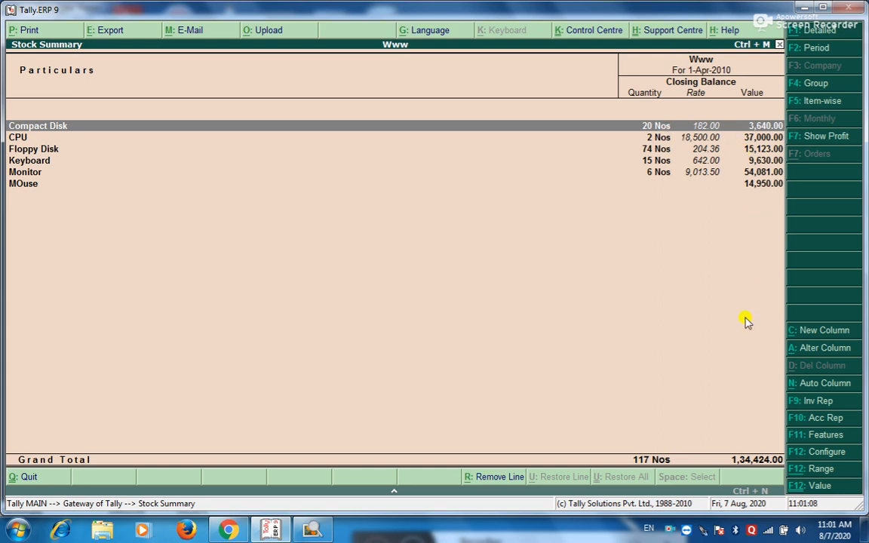
- Compare the Stock Summary group values with the totals in itemlist.jpg, and return to the report
key("alt+Tab")
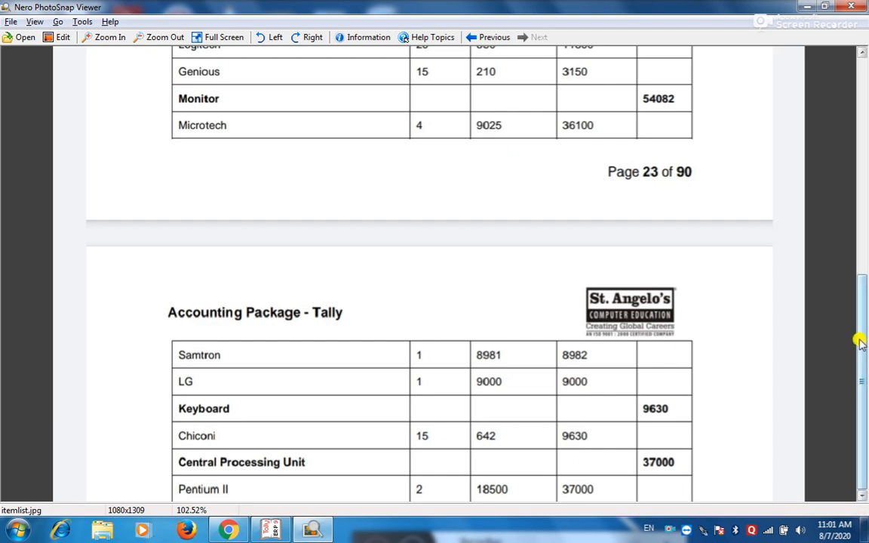
left_click_drag(860, 310, 859, 127)
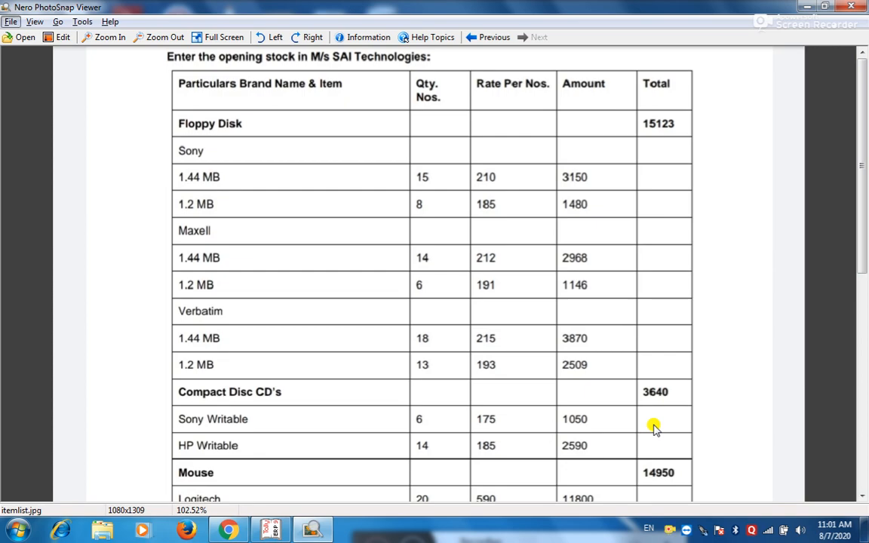
key("alt+Tab")
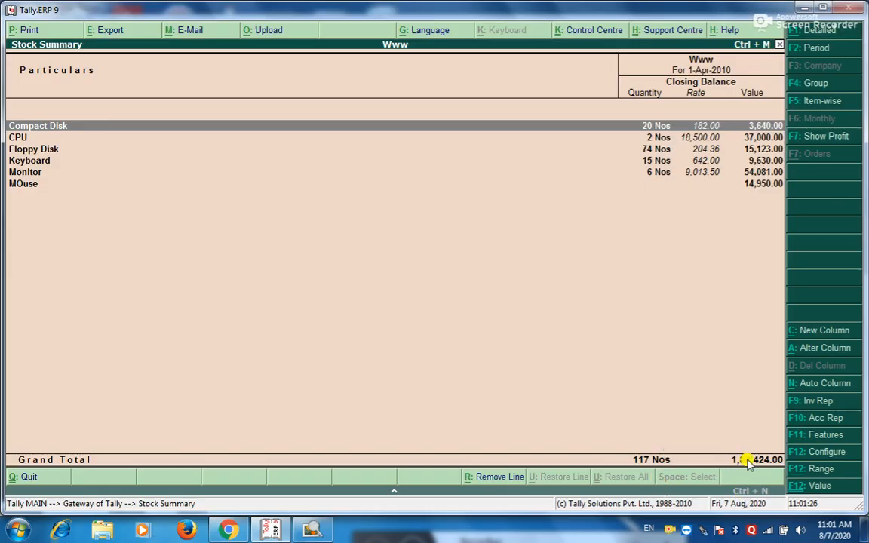
- Display HP WRITABLE's monthly summary under Compact Disk, check it against the stock list image, and return to the Gateway of Tally
key("Return")
key("Return")
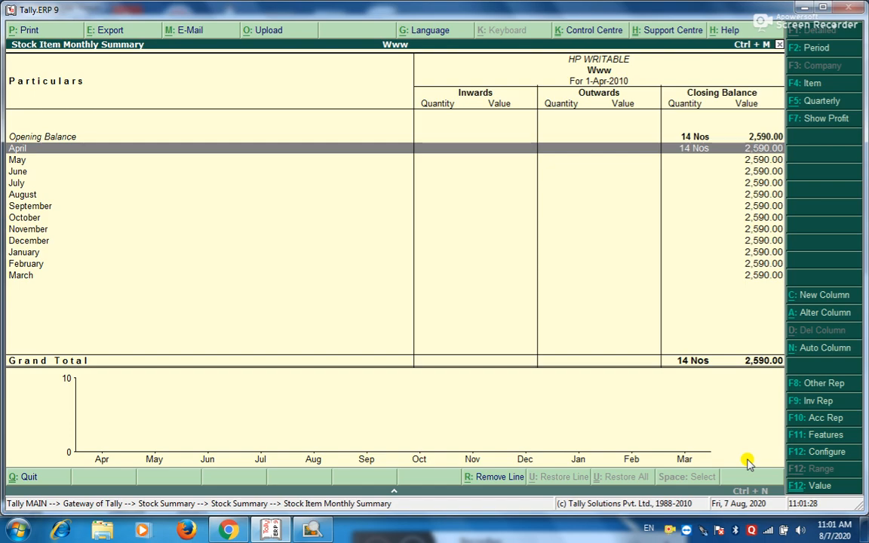
key("alt+Tab")
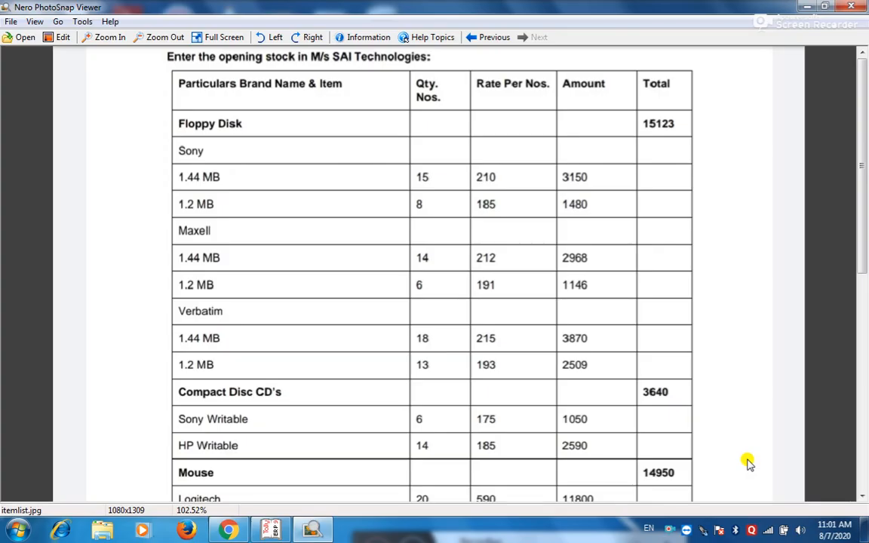
key("alt+Tab")
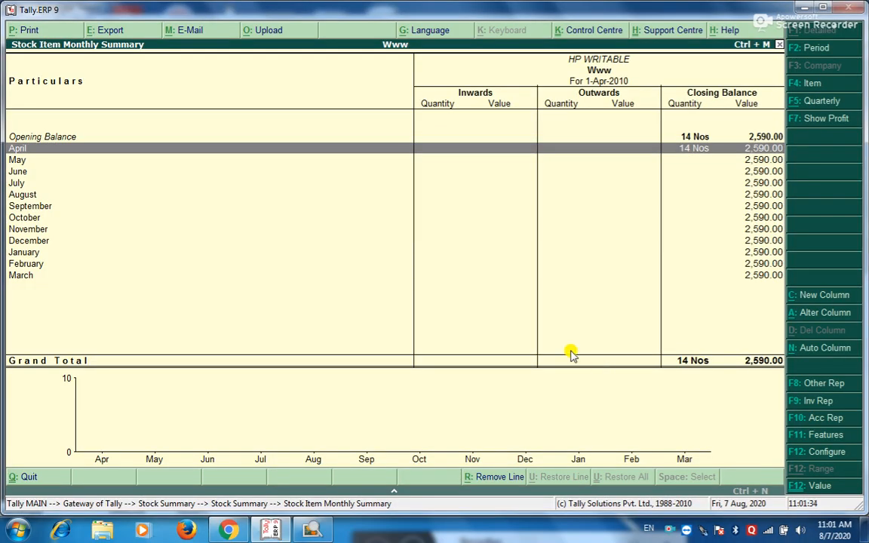
key("Escape")
key("Escape")
key("Escape")
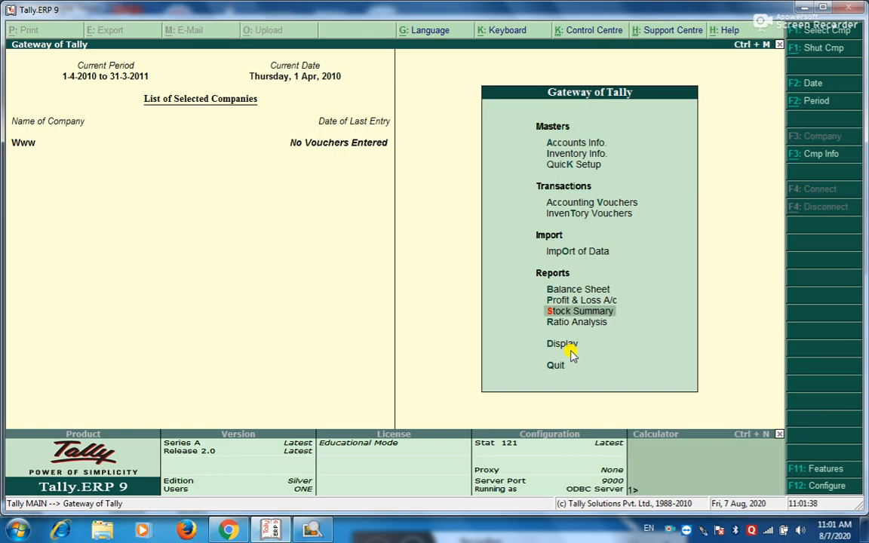
- Review the stock list image down to its final entries in the photo viewer, and minimize the viewer
left_click(324, 532)
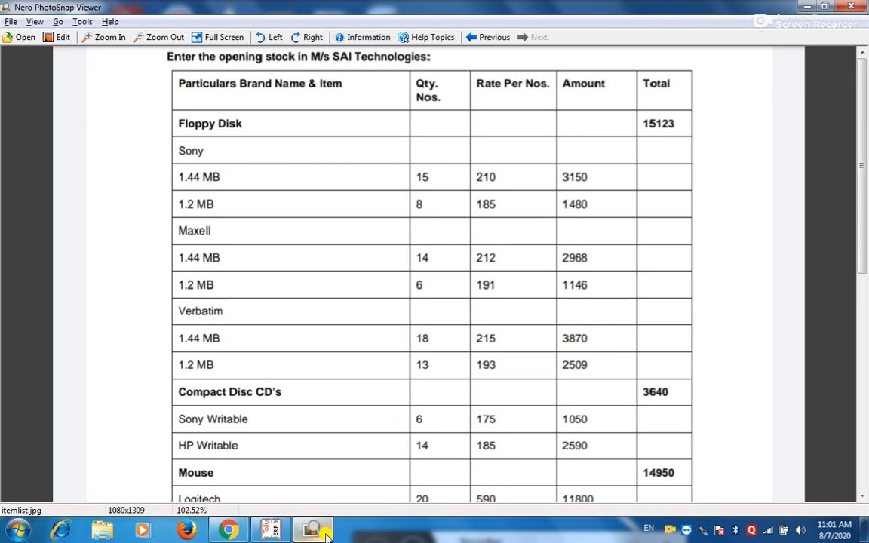
left_click(860, 497)
left_click_drag(860, 496, 861, 496)
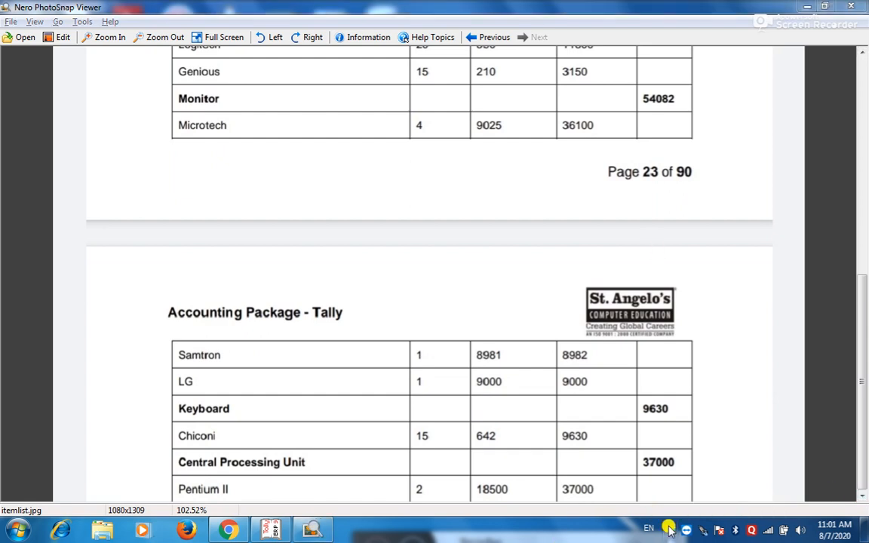
left_click(806, 6)
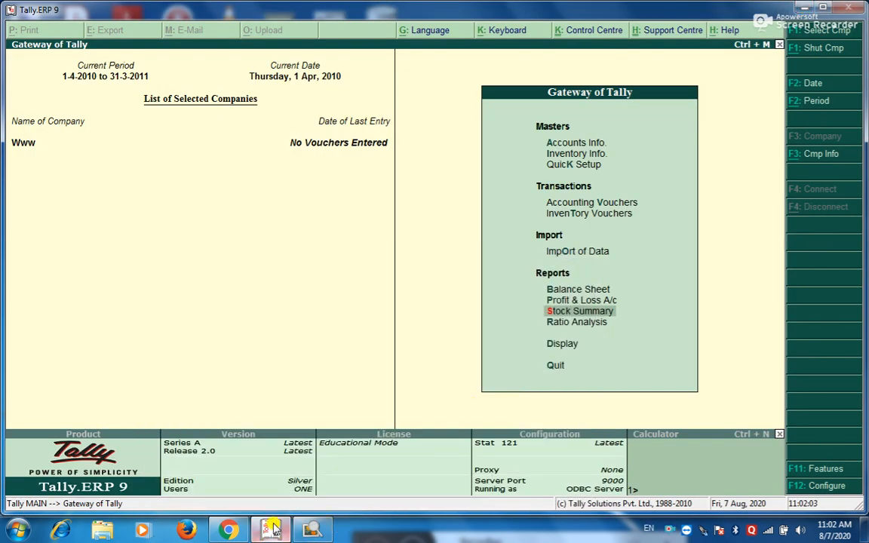
- Switch to Chrome, close the WhatsApp tab and reopen the browser on a new tab
mouse_move(274, 529)
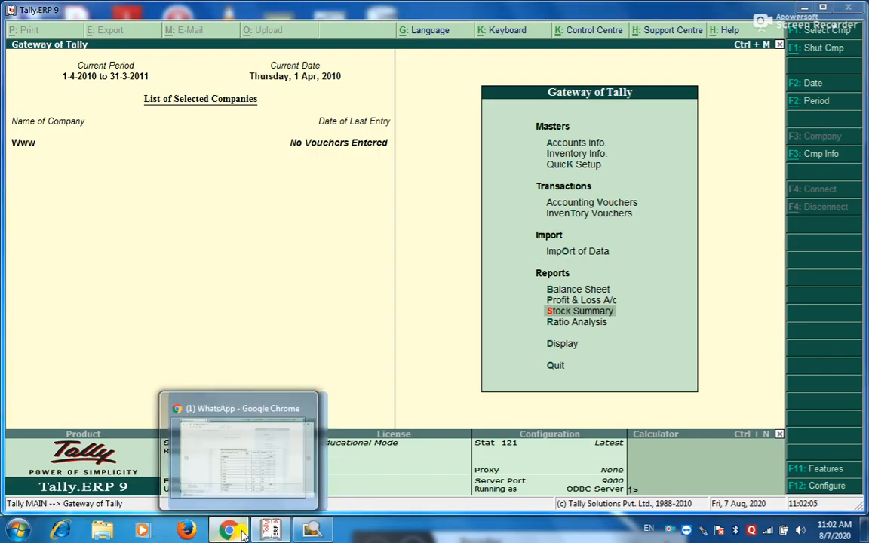
left_click(229, 530)
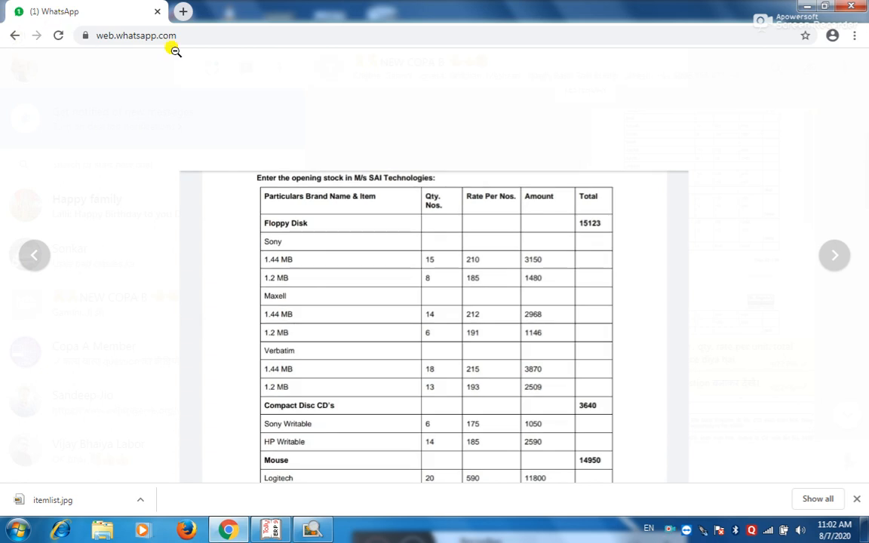
left_click(158, 11)
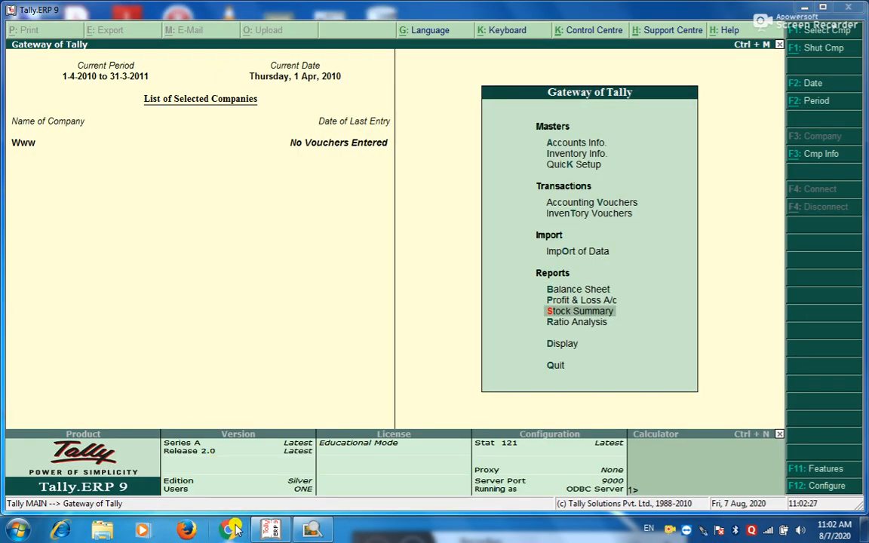
mouse_move(291, 533)
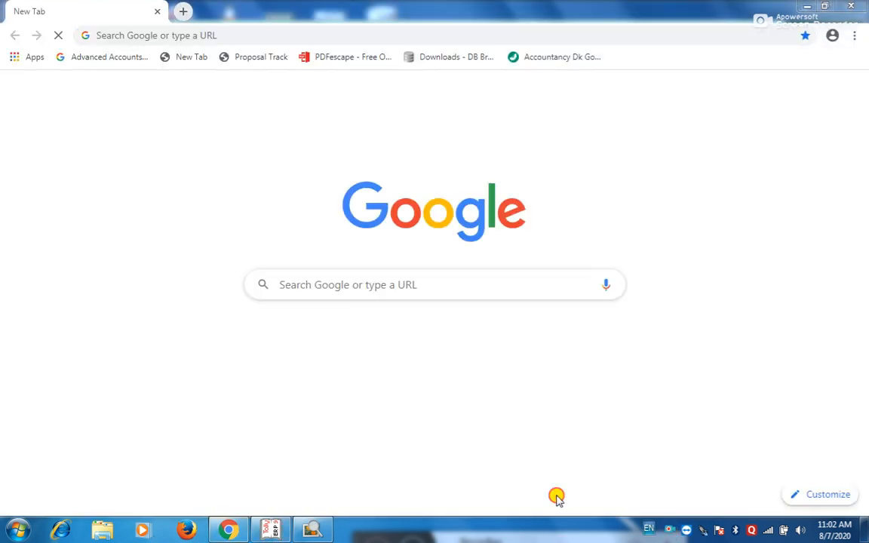
right_click(668, 530)
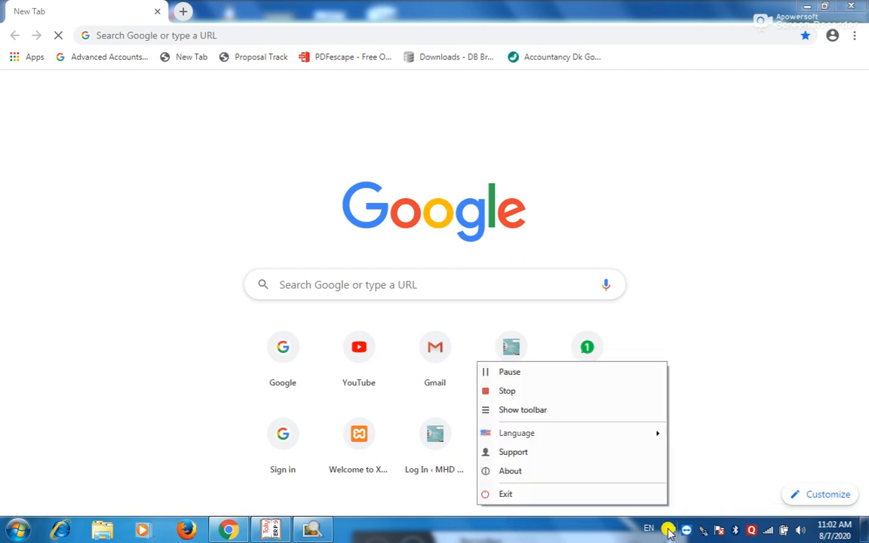
left_click(510, 371)
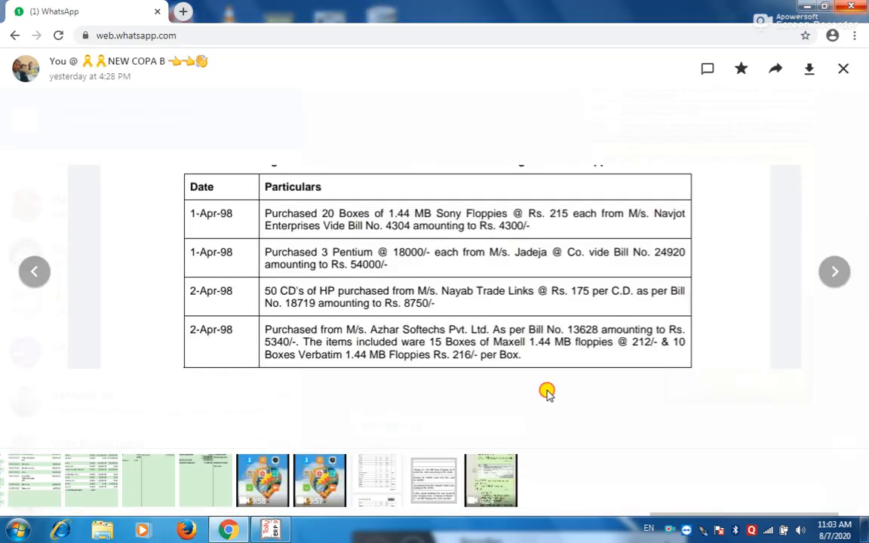
- Close and reopen the purchase transactions image in the NEW COPA B chat, and read its four entries
left_click(547, 392)
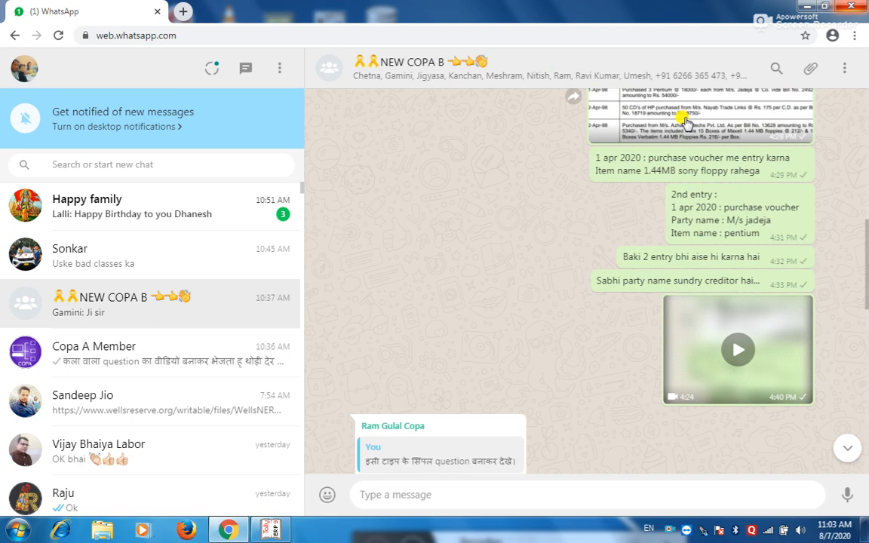
left_click(685, 122)
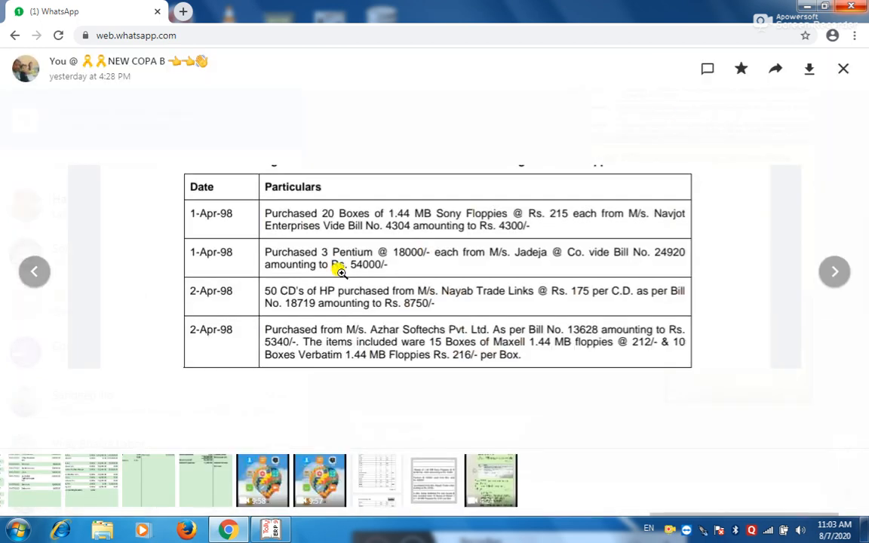
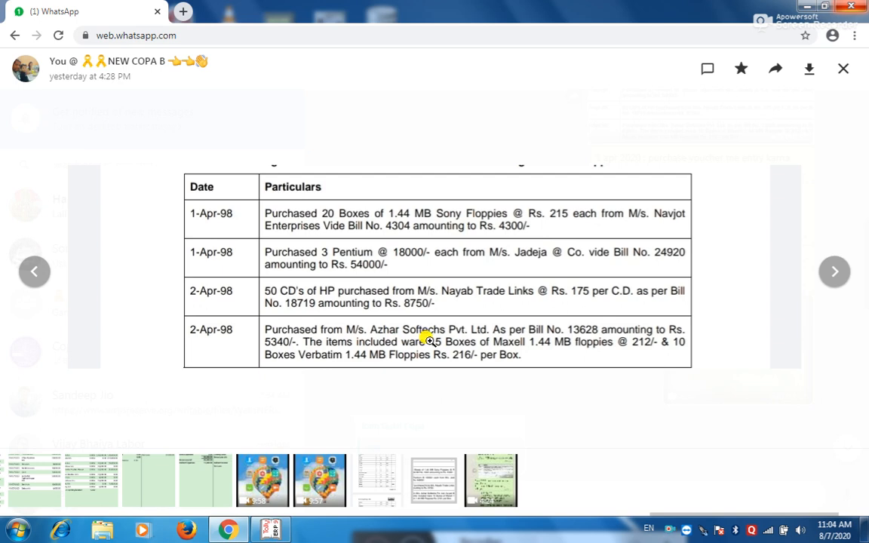
- Switch to Tally.ERP 9 and open the creation form for a single ledger
left_click(273, 530)
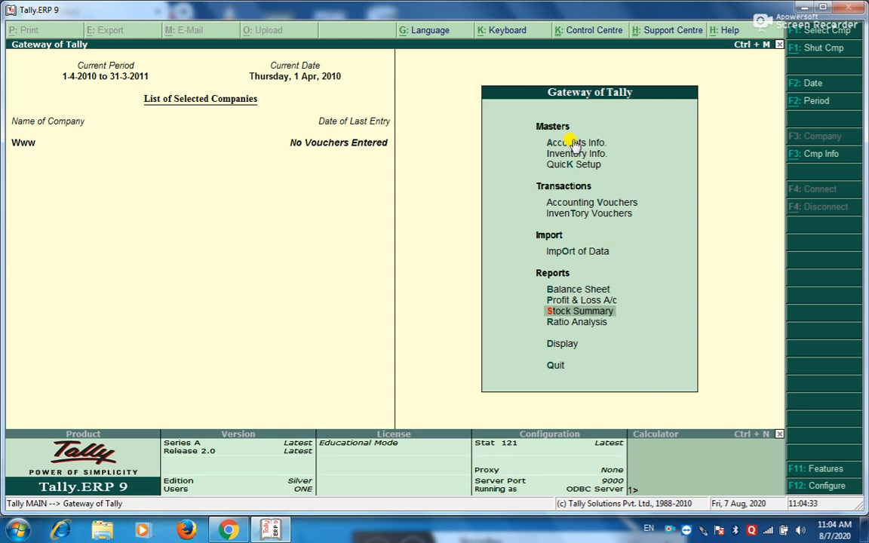
left_click(574, 143)
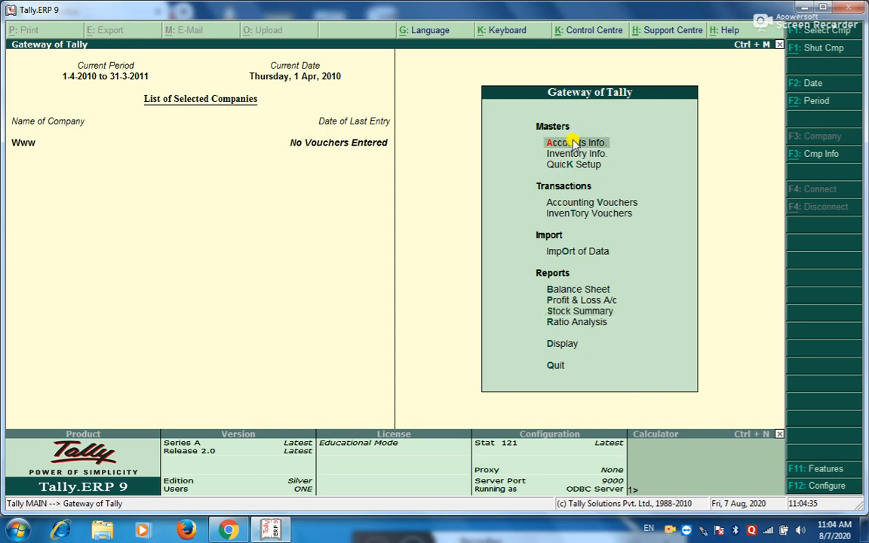
left_click(574, 144)
key("Down")
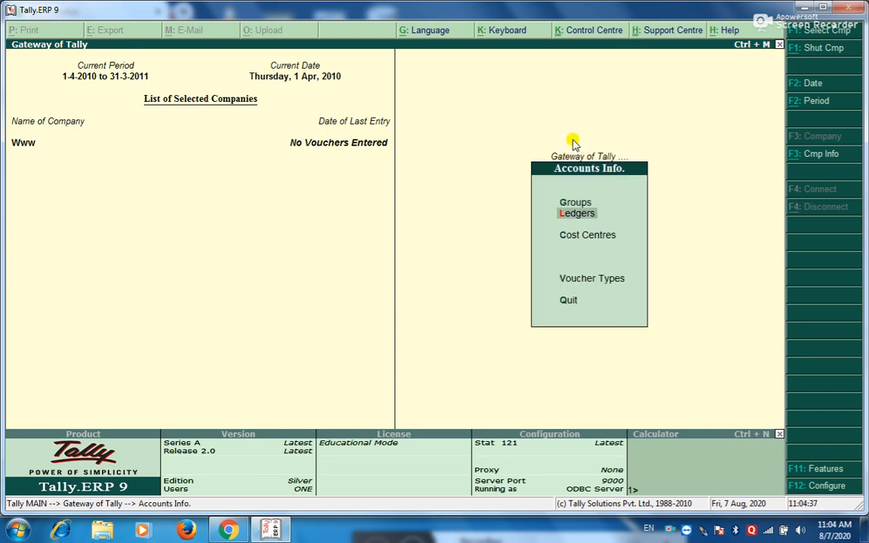
key("Return")
key("Return")
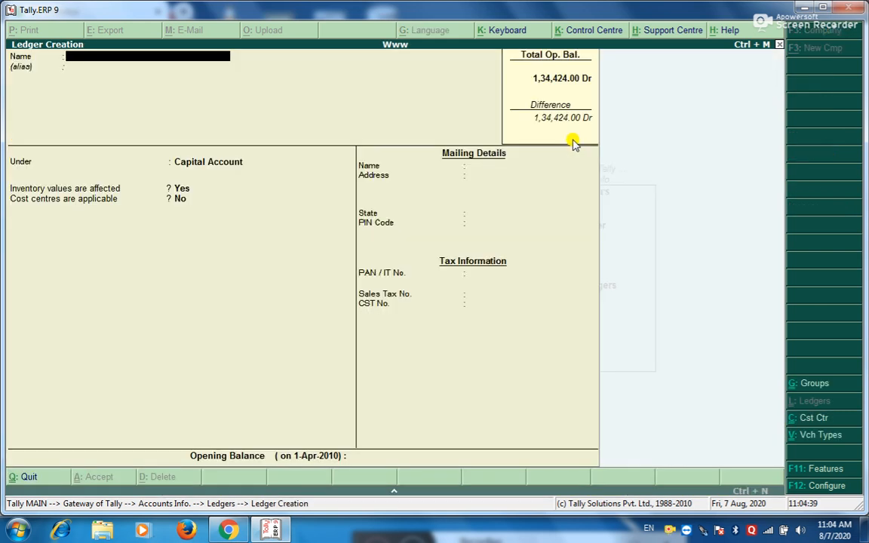
- Name the new ledger Purchase A/c without an alias and place it under Purchase Accounts
type("Purchase a/c")
key("Return")
key("Return")
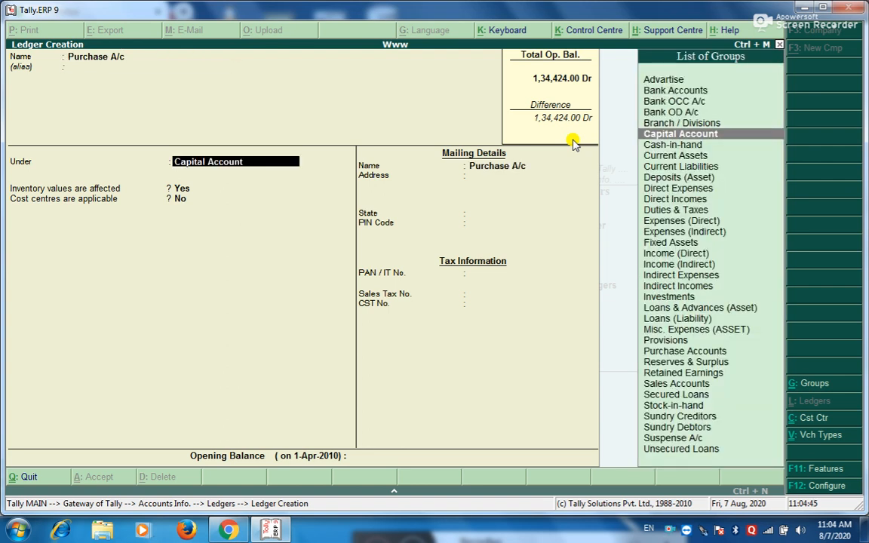
type("p")
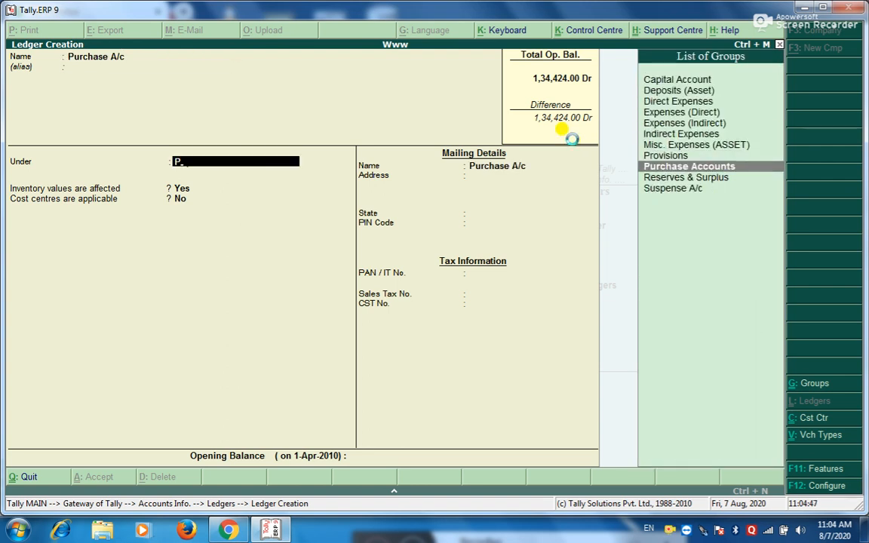
key("Return")
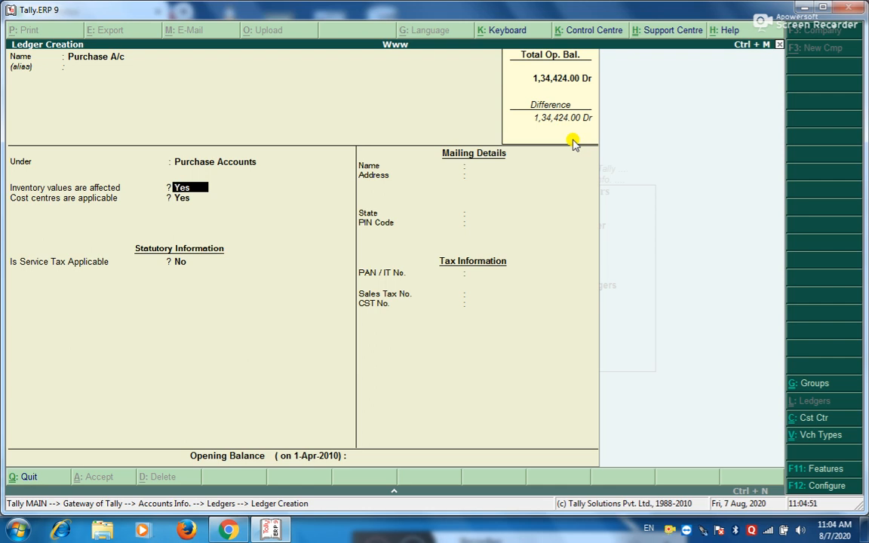
- Keep inventory values affected at Yes, set cost centres to No, keep service tax at No, and save the ledger without an opening balance
key("Return")
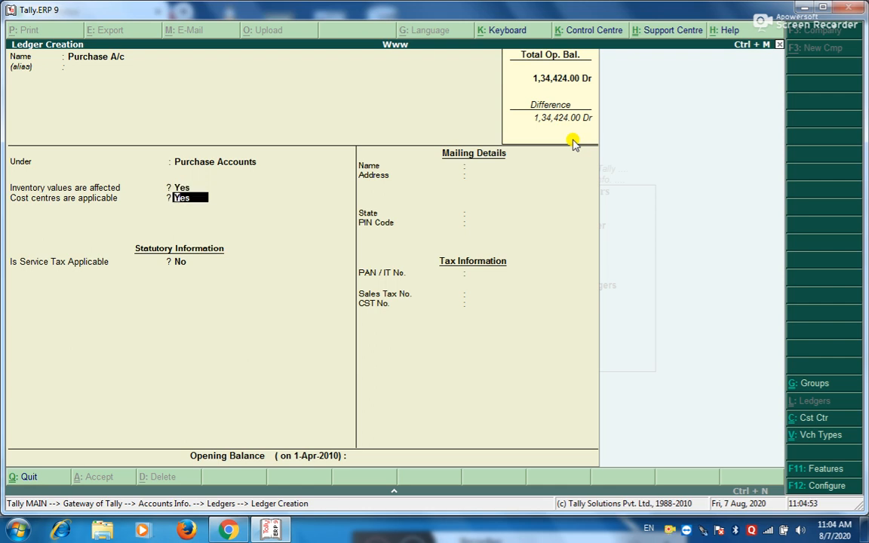
type("no")
key("Return")
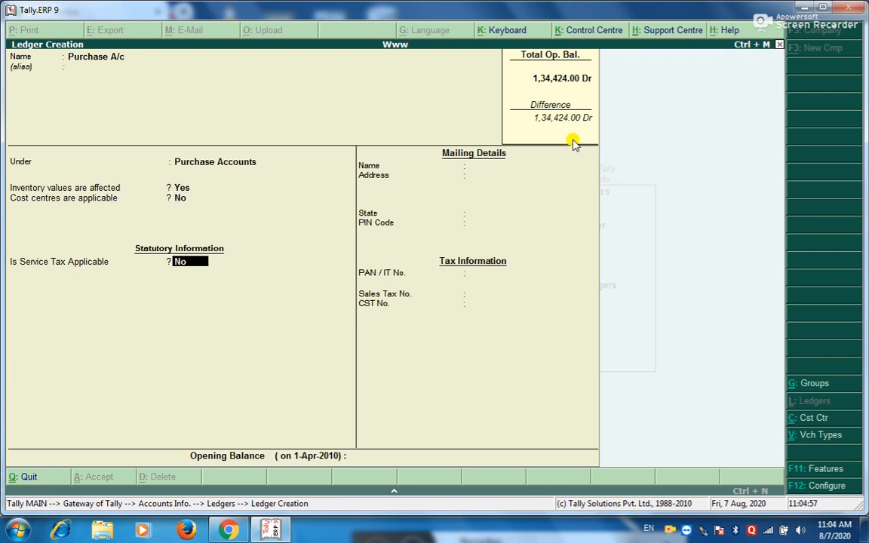
key("Return")
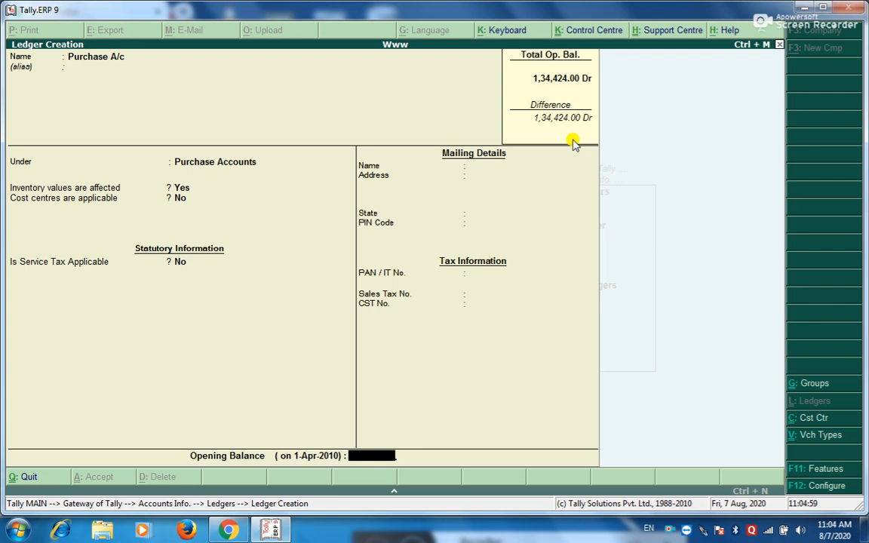
key("Return")
key("Return")
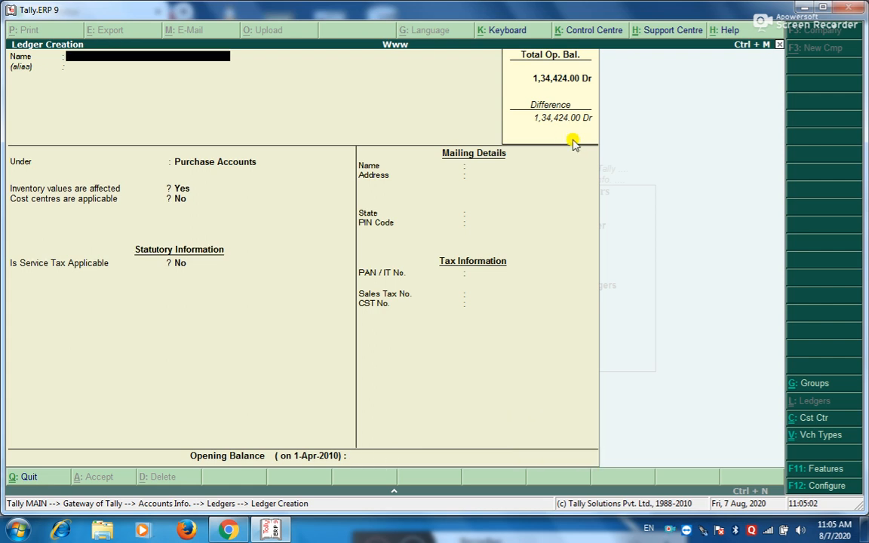
- Check the supplier names in the purchase transactions image in Chrome, and return to ledger creation in Tally.ERP 9
key("alt+Tab")
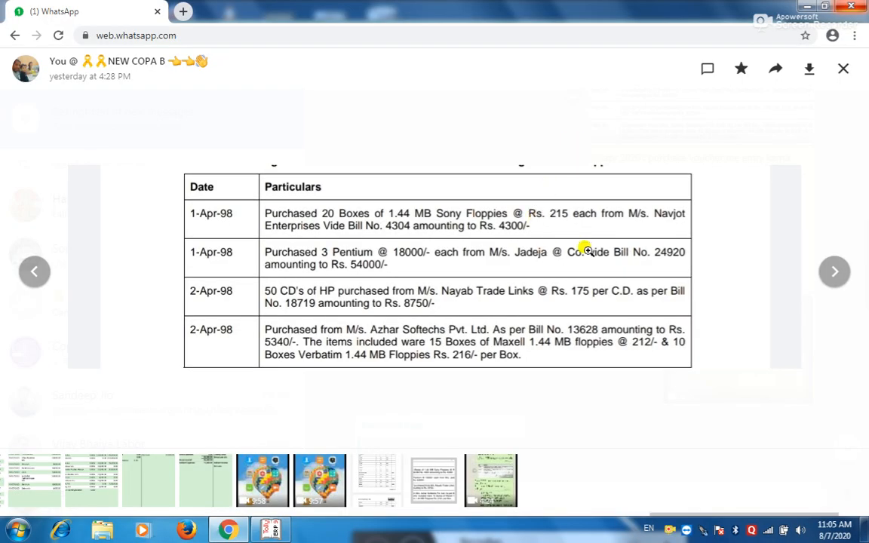
key("alt+Tab")
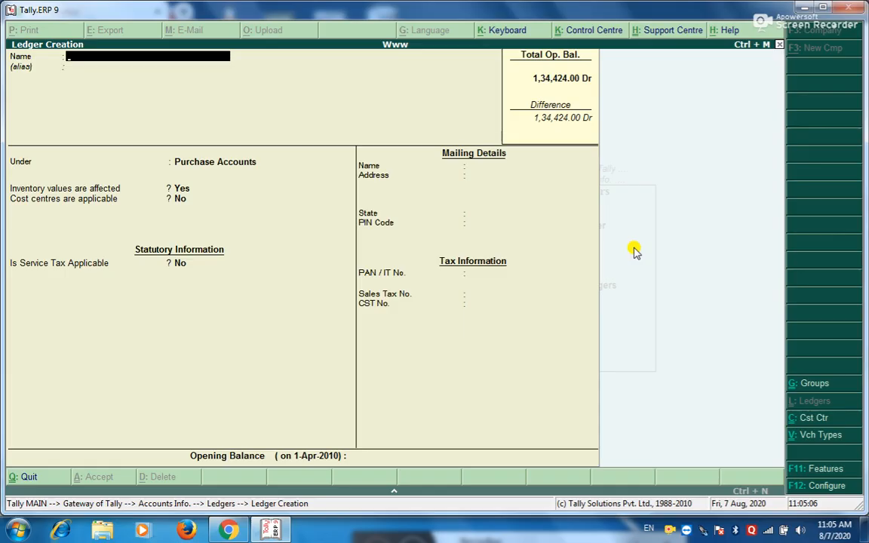
- Name the new ledger Navjot Enterprise without an alias and place it under Sundry Creditors
type("Na")
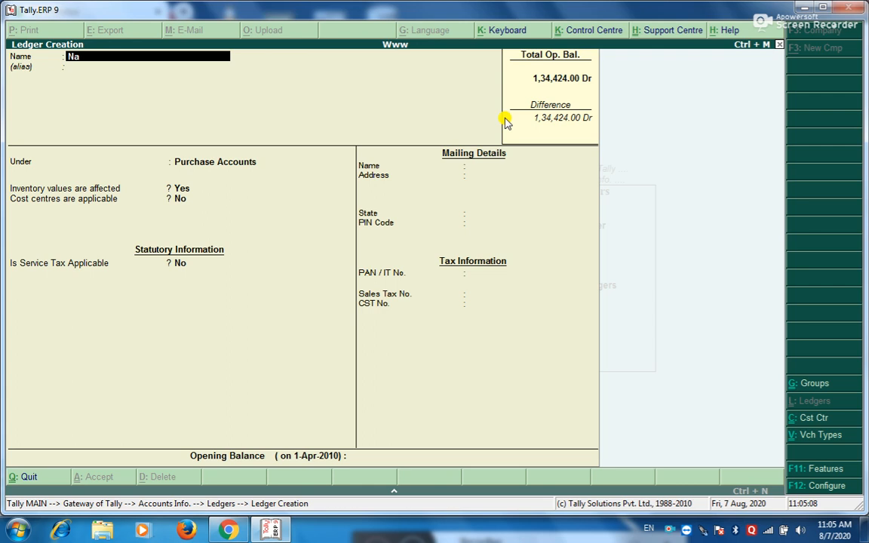
type("vjot Enterprise")
key("Return")
key("Return")
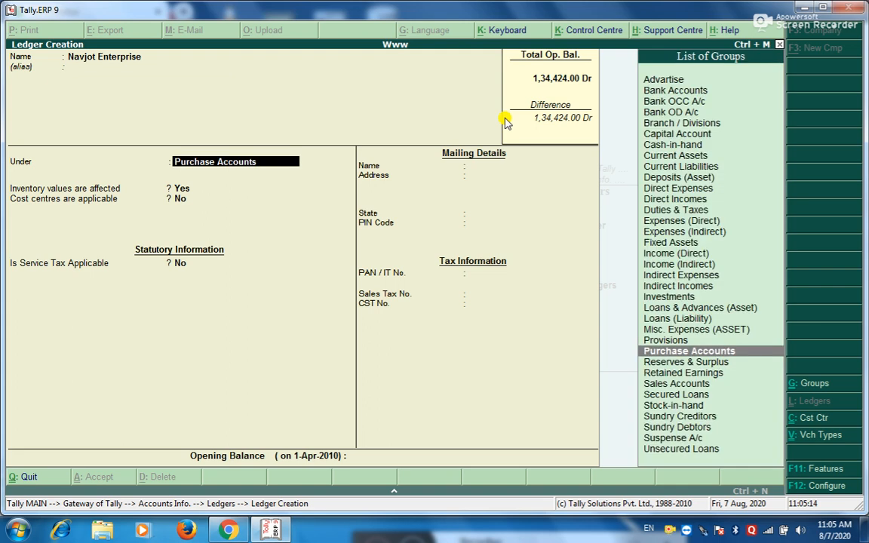
type("Su")
key("Down")
key("Return")
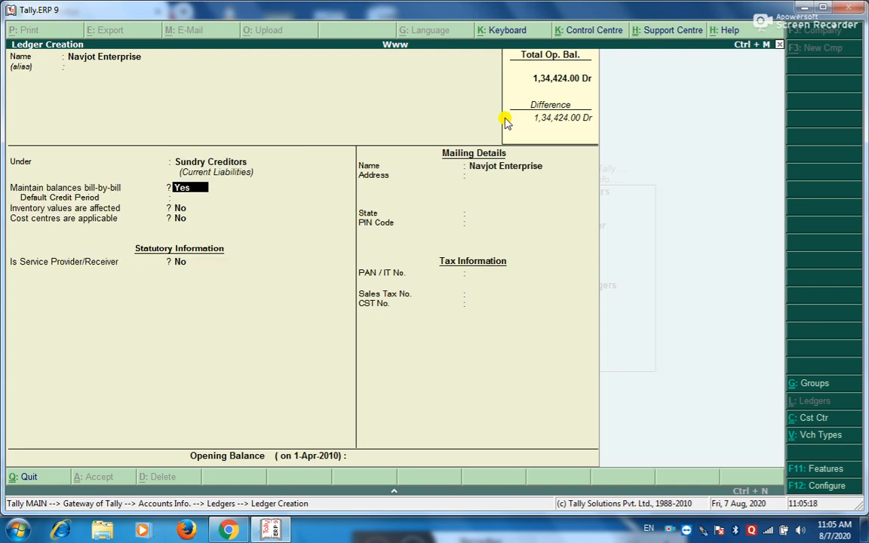
- Keep bill-by-bill balances at Yes, leave the credit period blank, and keep inventory values, cost centres and service provider at No
key("Return")
key("Return")
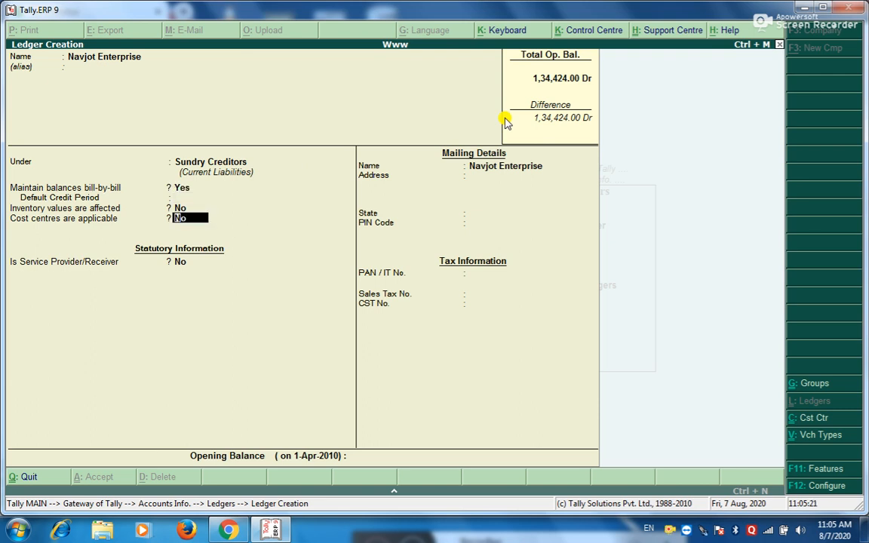
key("BackSpace")
key("Return")
key("Return")
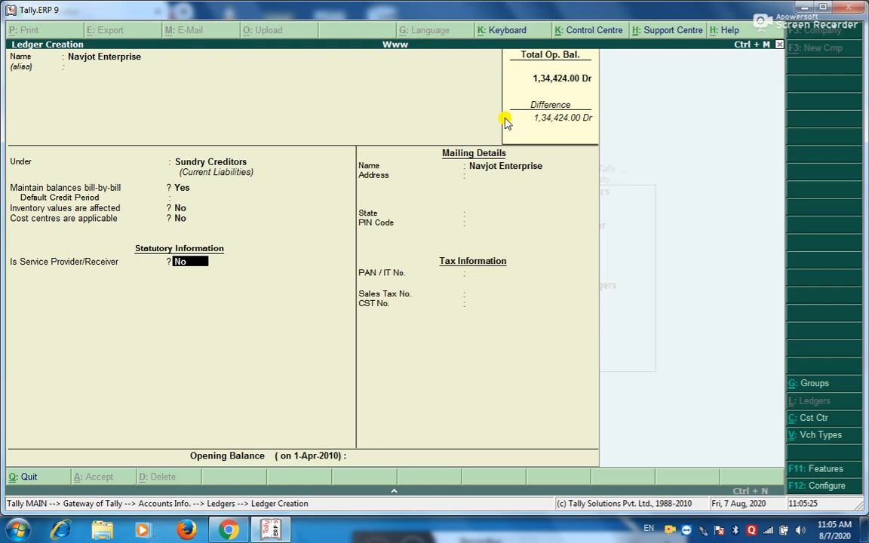
key("Return")
- Set the Navjot Enterprise ledger's state to Not Applicable, leave the address, tax details and opening balance blank, and save it
key("Return")
key("Return")
key("Return")
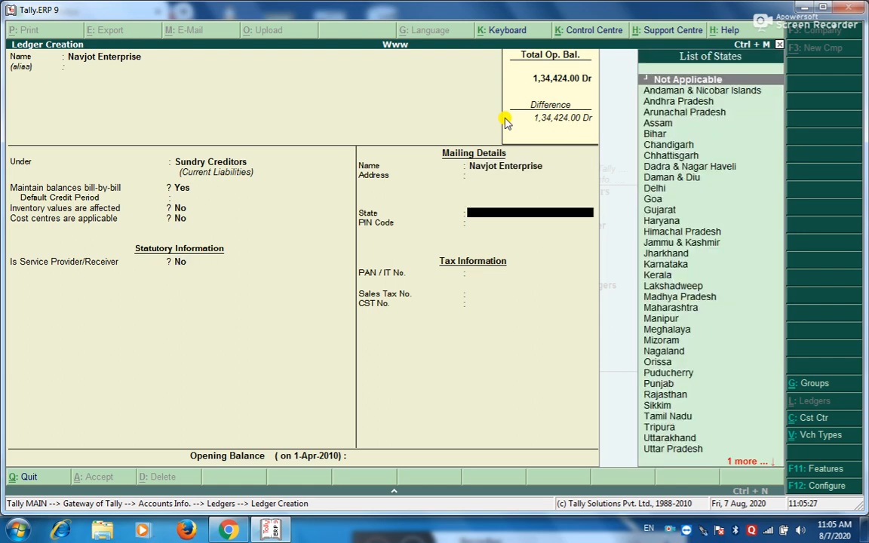
key("Return")
key("Return")
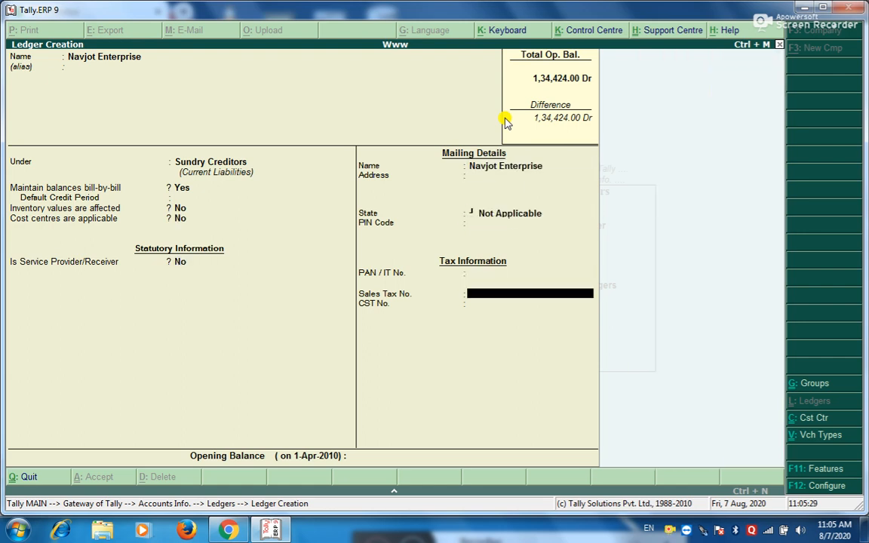
key("Return")
key("Return")
key("Return")
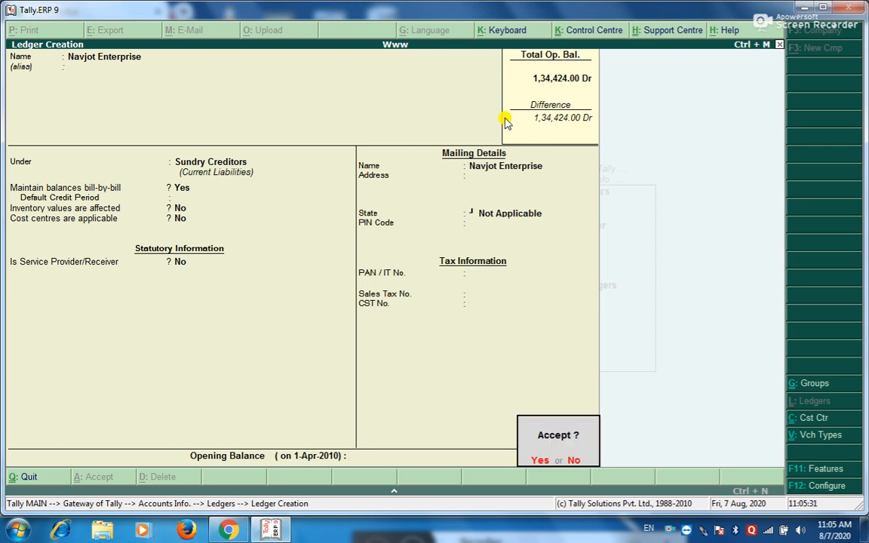
key("Return")
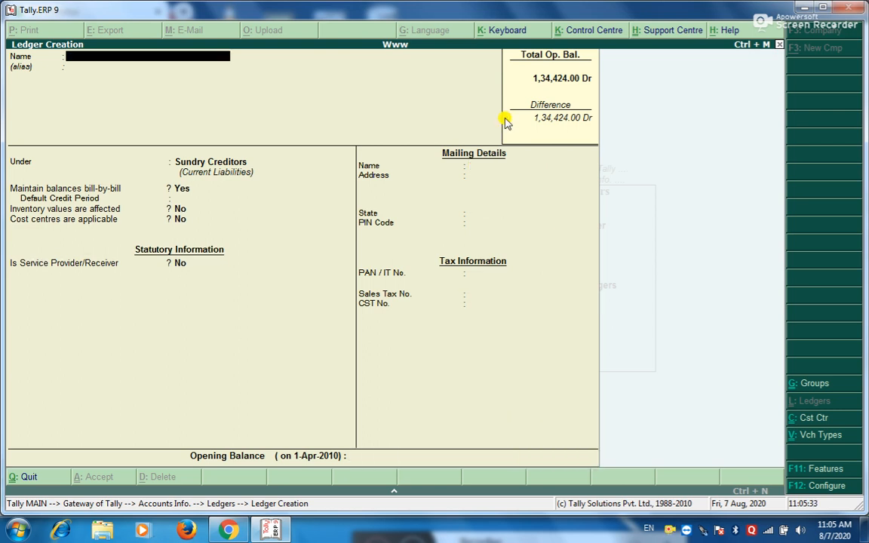
- Check the second supplier in Chrome's purchase transactions image, and name the new Tally.ERP 9 ledger M/S Jadeja without an alias
key("alt+Tab")
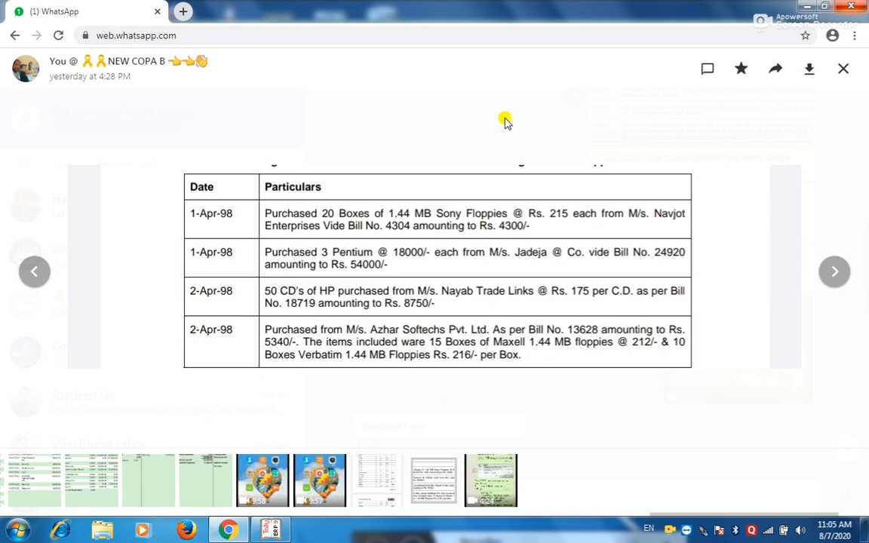
key("alt+Tab")
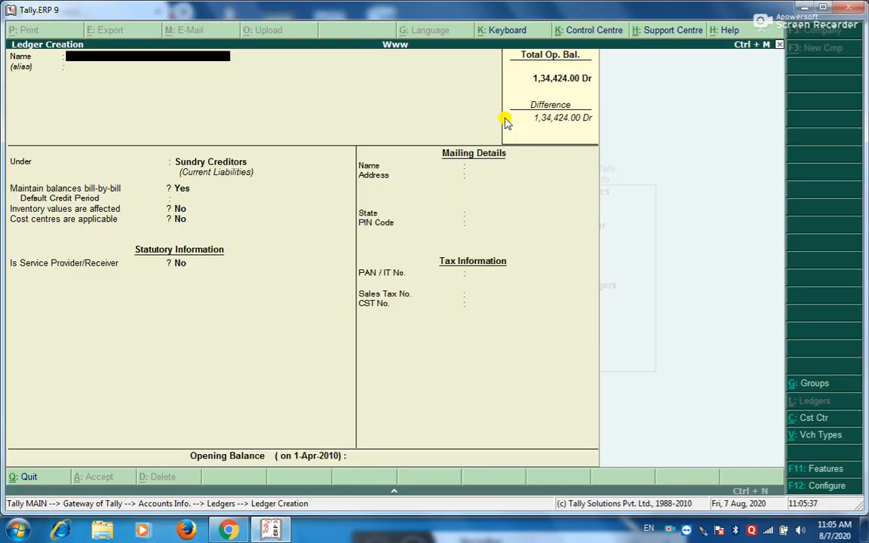
type("M")
type("TS")
key("BackSpace")
key("BackSpace")
type("/S Jadeja")
key("Return")
key("Return")
- Keep M/S Jadeja under Sundry Creditors with the default settings, set the state to Not Applicable, and save without an opening balance
key("Return")
key("Return")
key("Return")
key("Return")
key("Return")
key("Return")
key("Return")
key("Return")
key("Return")
key("Return")
key("Return")
key("Return")
key("Return")
key("Return")
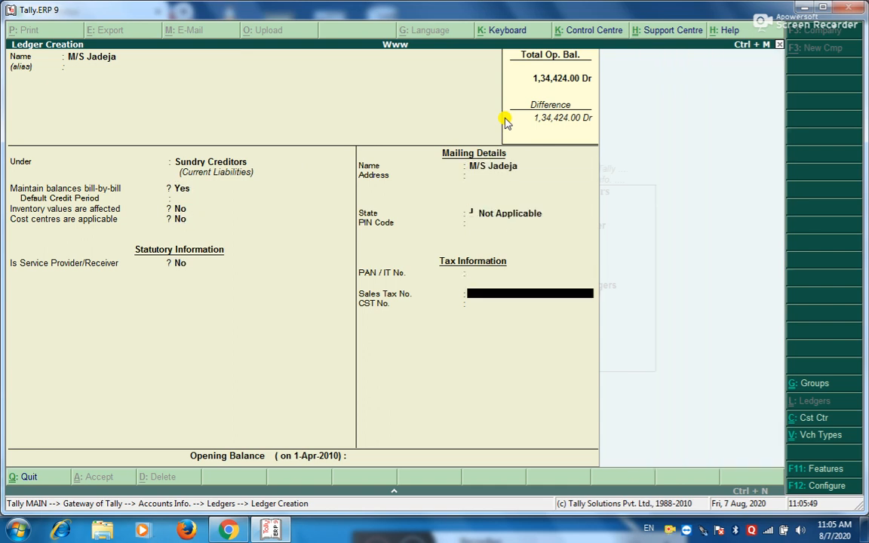
key("Return")
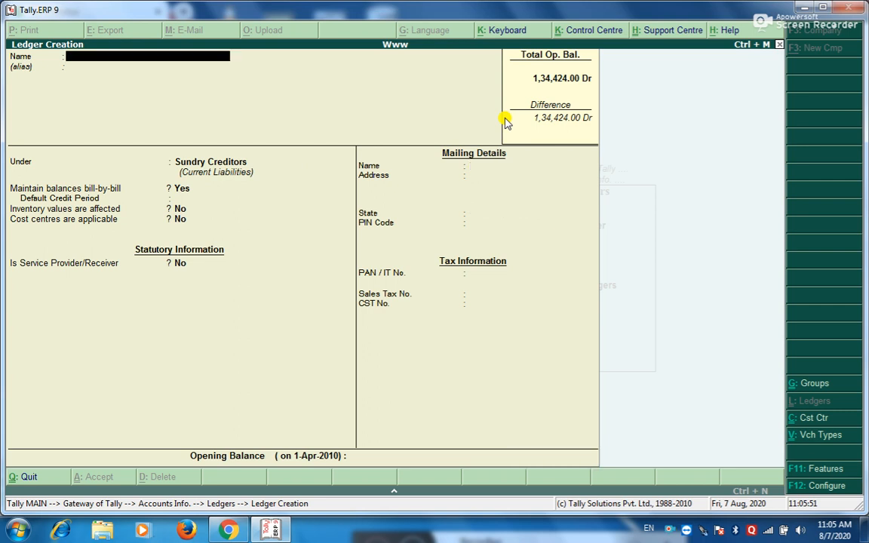
- Check the third supplier in Chrome's transactions image, and name the new Tally.ERP 9 ledger M/S Nayab Trades without an alias
key("alt+Tab")
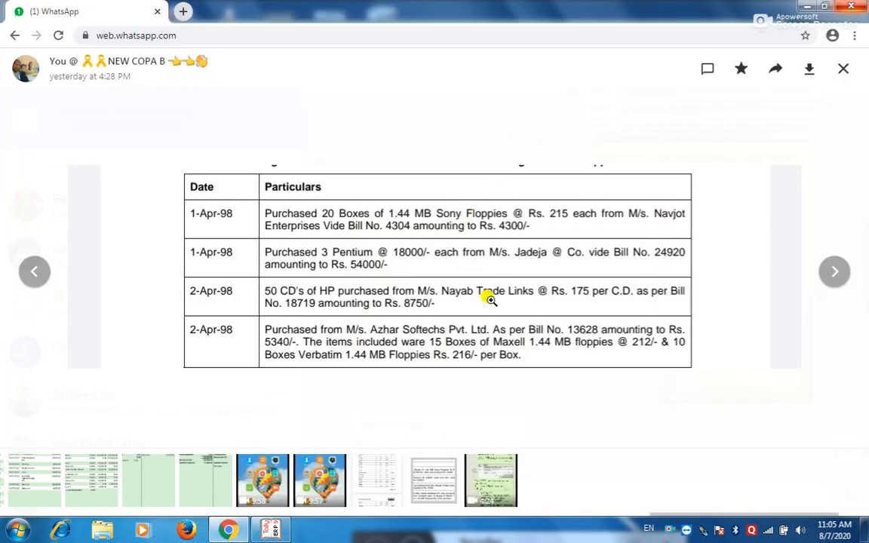
key("alt+Tab")
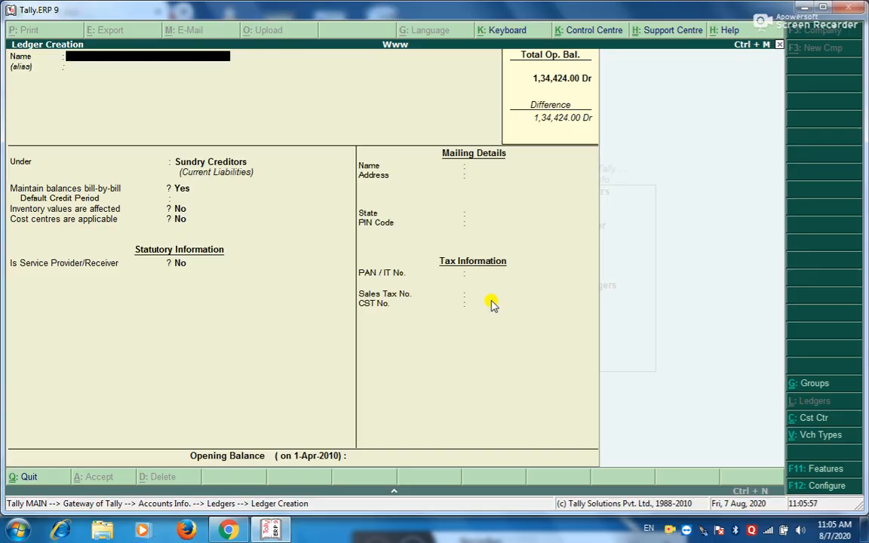
key("alt+Tab")
key("alt+Tab")
type("M/S Nayab")
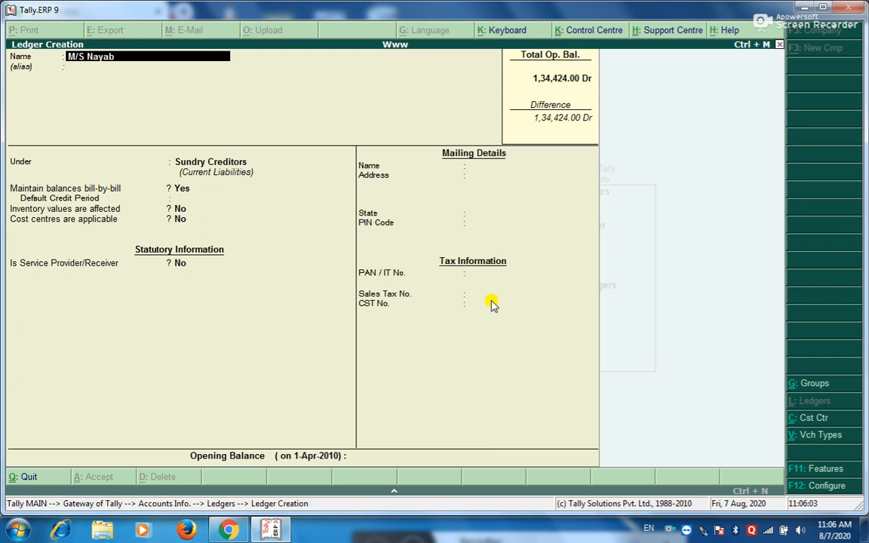
type(" Trade")
key("Return")
key("Return")
- Keep M/S Nayab Trades under Sundry Creditors with the default settings, set the state to Not Applicable, and save without an opening balance
key("Return")
key("Return")
key("Return")
key("Return")
key("Return")
key("Return")
key("Return")
key("Return")
key("Return")
key("Return")
key("Return")
key("Return")
key("Return")
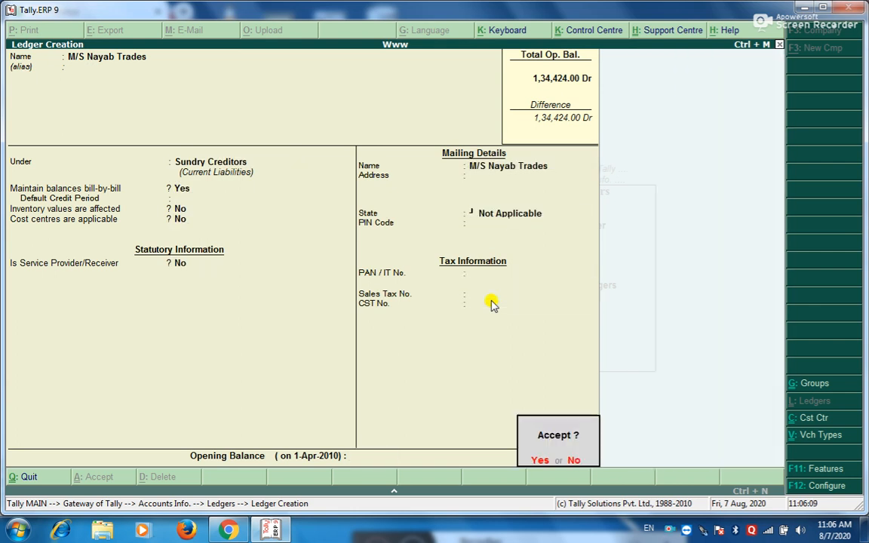
key("Return")
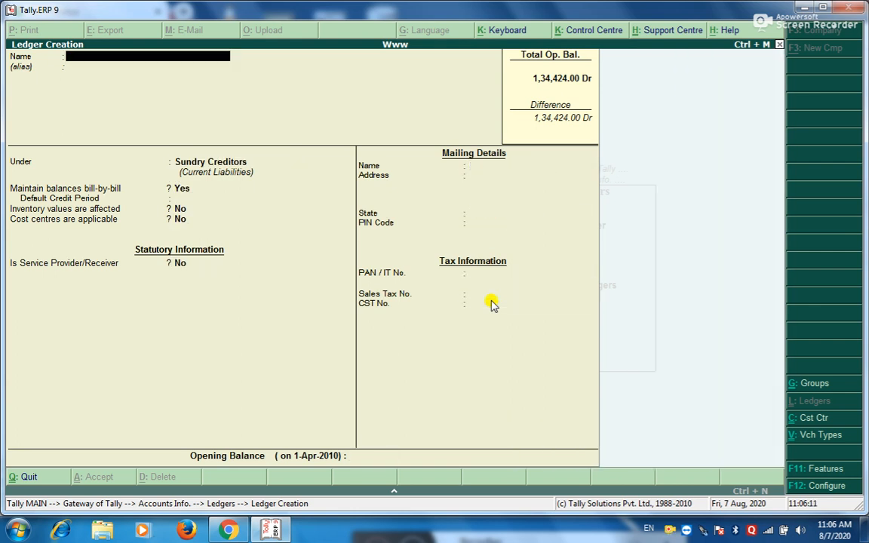
- Check the fourth supplier in Chrome's transactions image, and name the new Tally.ERP 9 ledger M/S Azhar Sotech without an alias
key("alt+Tab")
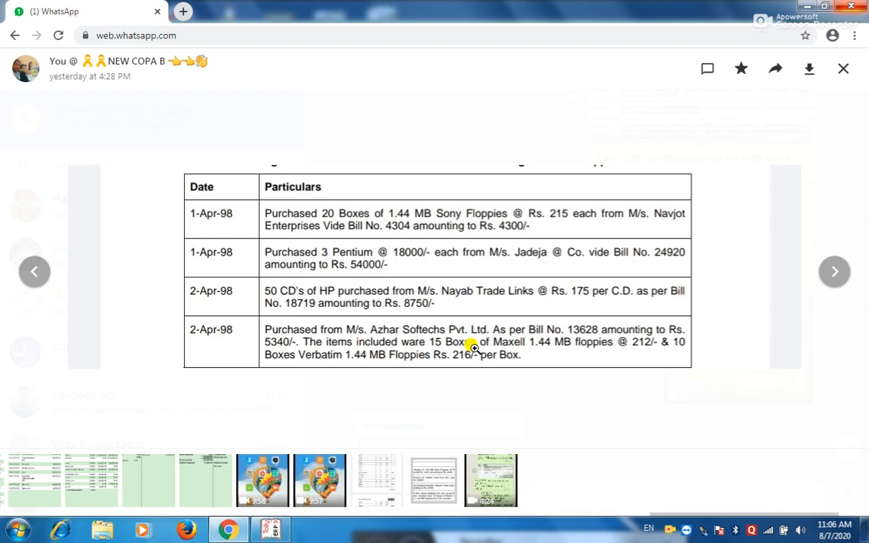
key("alt+Tab")
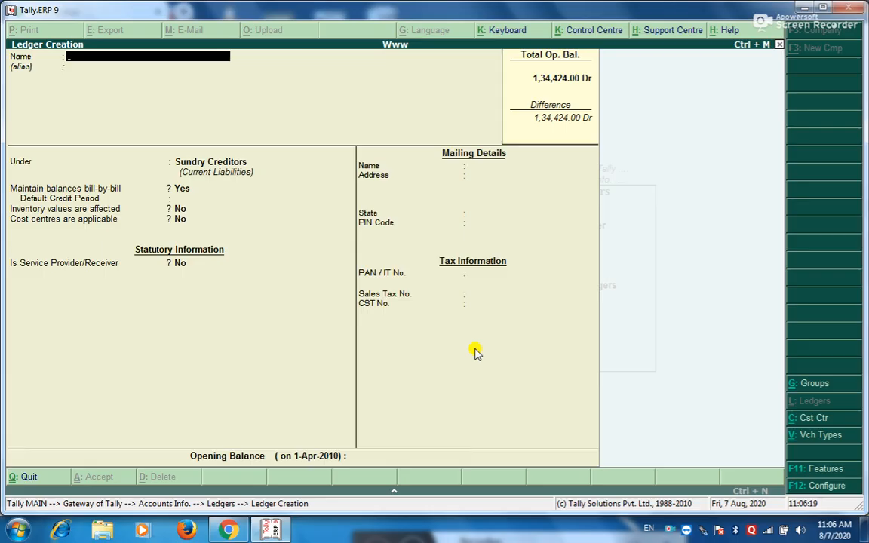
type("M/S")
key("BackSpace")
key("BackSpace")
type("/S")
key("Return")
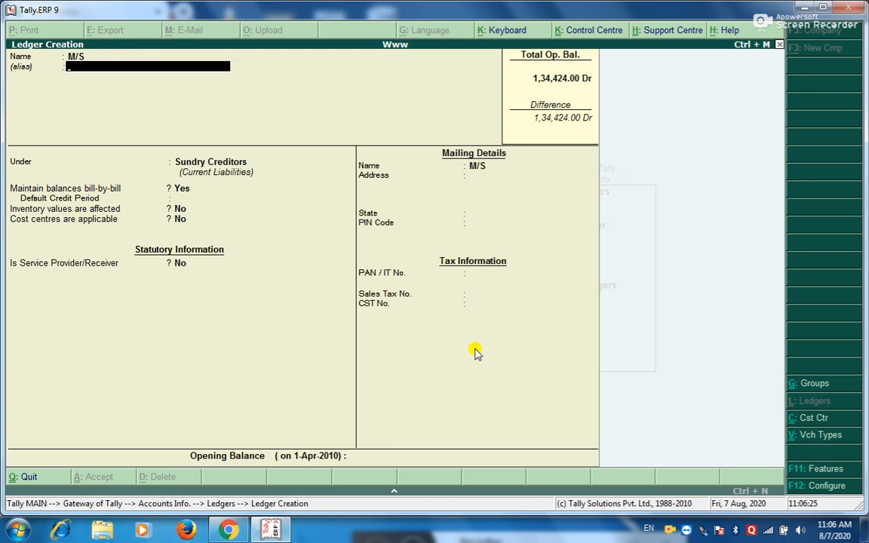
key("BackSpace")
type("M/S")
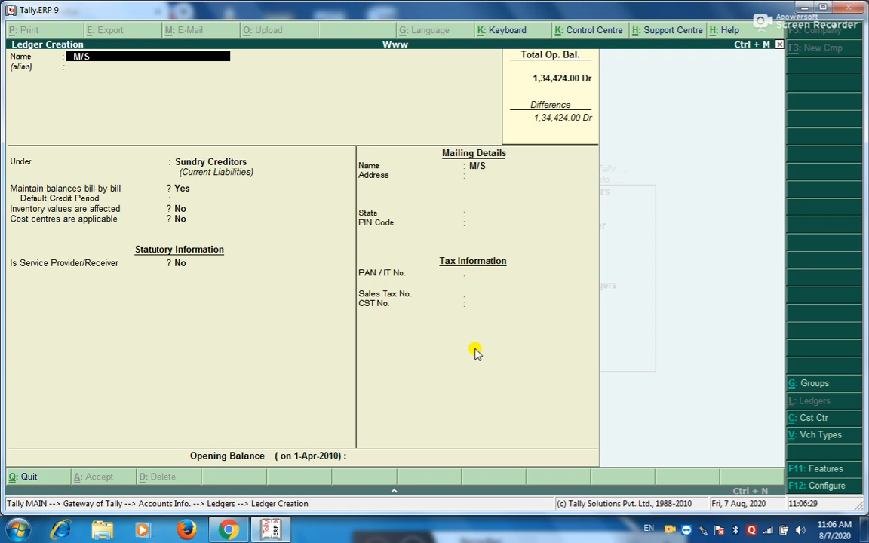
type(" Azhar Sotech")
key("Return")
key("Return")
- Keep M/S Azhar Sotech under Sundry Creditors with the default settings, set the state to Not Applicable, and save without an opening balance
key("Return")
key("Return")
key("Return")
key("Return")
key("Return")
key("Return")
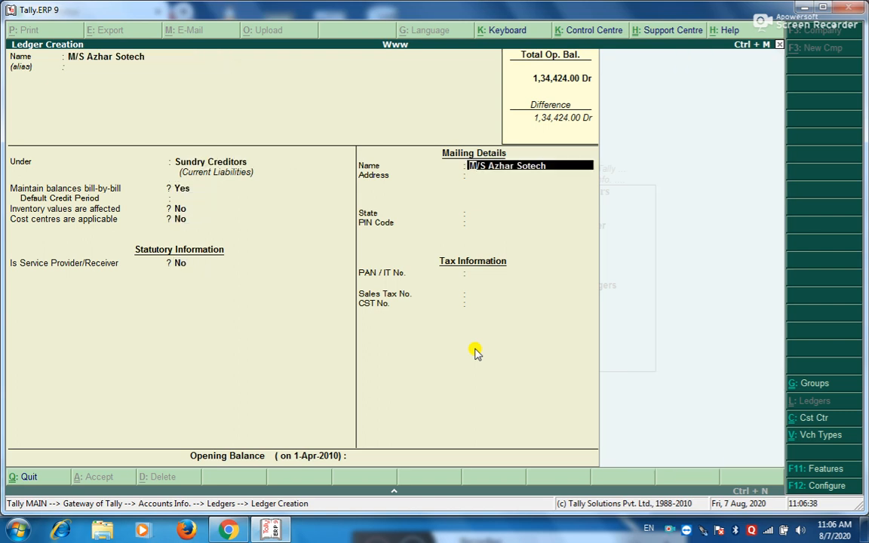
key("Return")
key("Return")
key("Return")
key("Return")
key("Return")
key("Return")
key("Return")
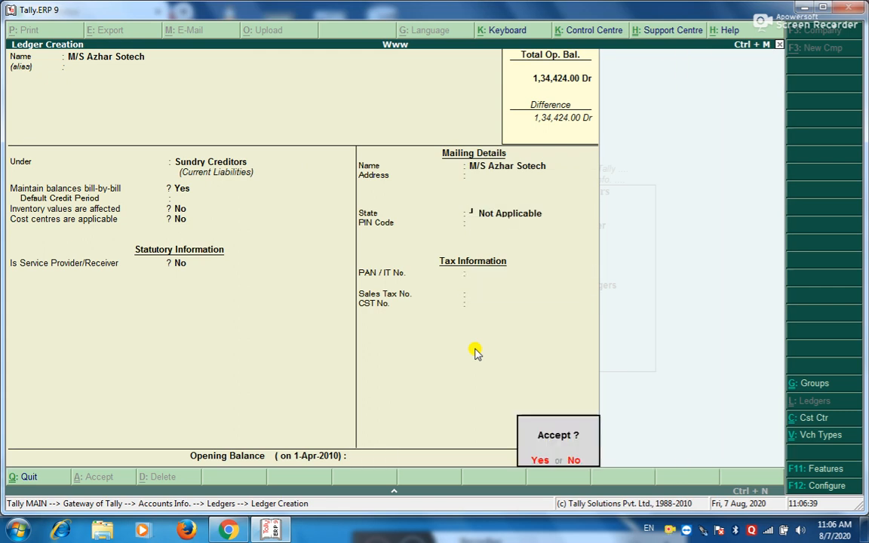
key("Return")
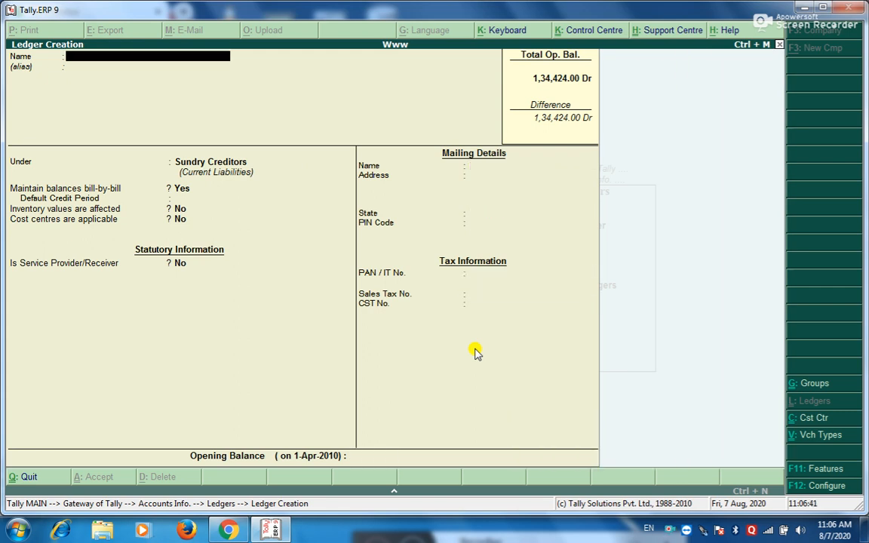
- Leave ledger creation for the Gateway of Tally and open accounting voucher entry
key("Escape")
key("Escape")
key("Escape")
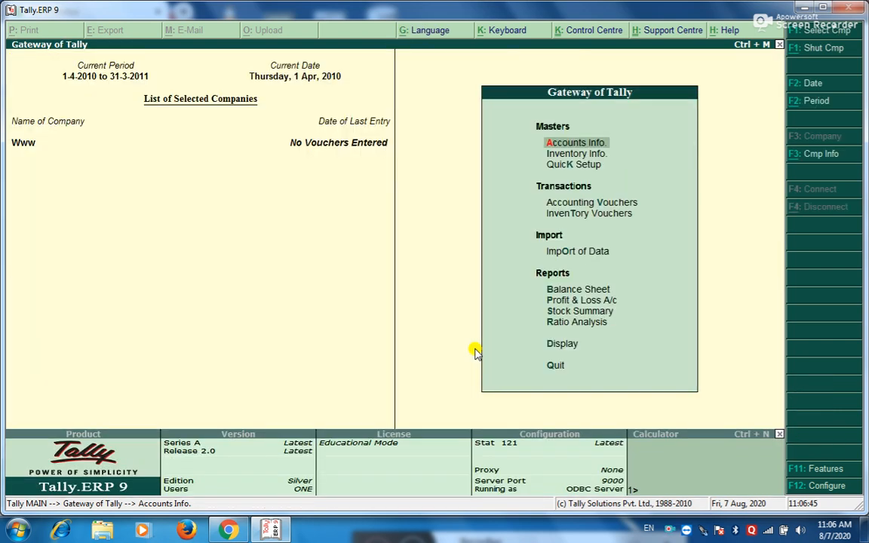
key("Down")
key("Down")
key("Down")
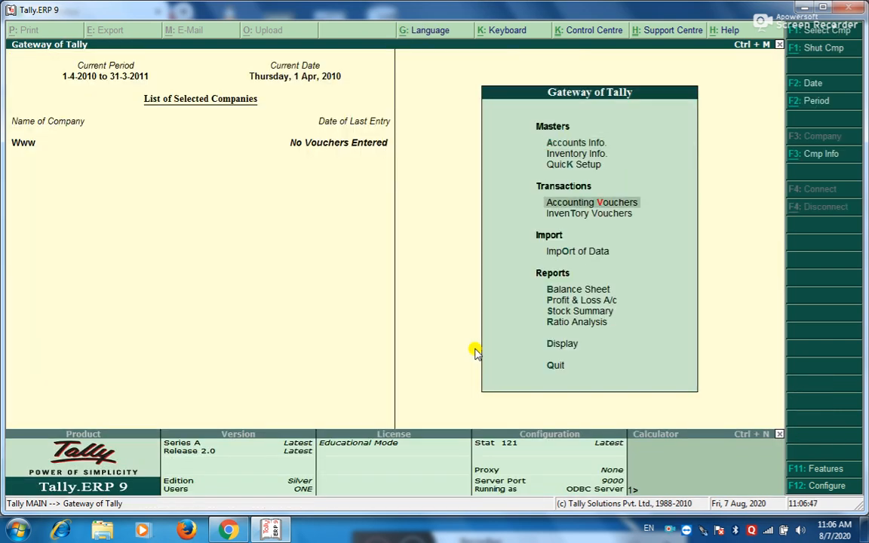
key("Return")
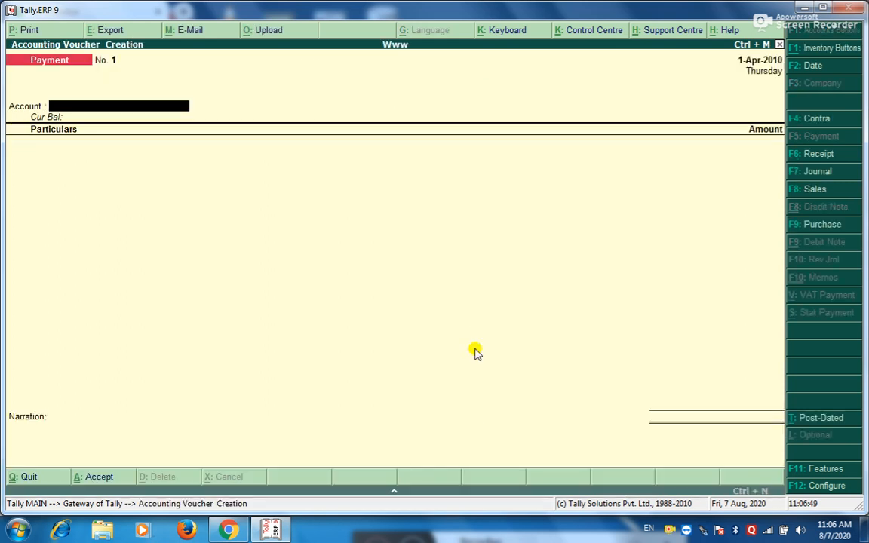
- Review the purchase transactions image in Chrome, and change the voucher type in Tally.ERP 9 to Purchase
left_click(236, 532)
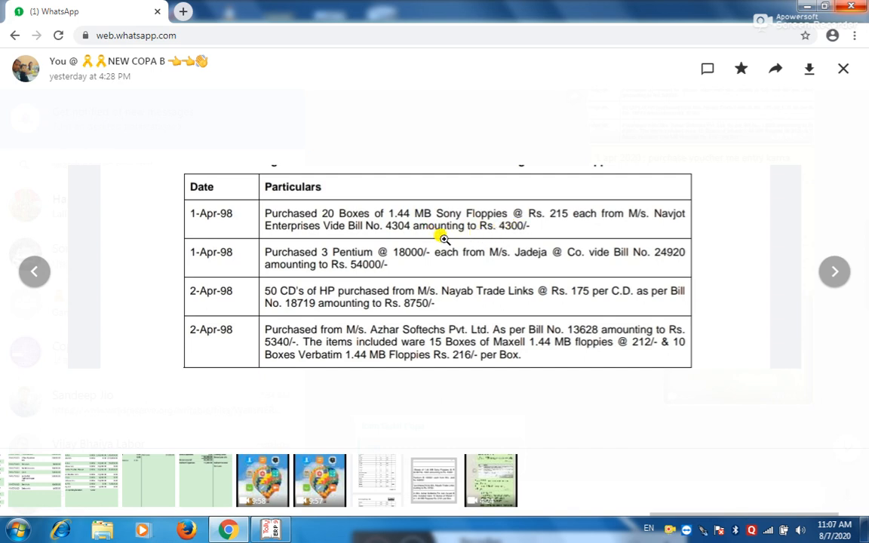
left_click(276, 531)
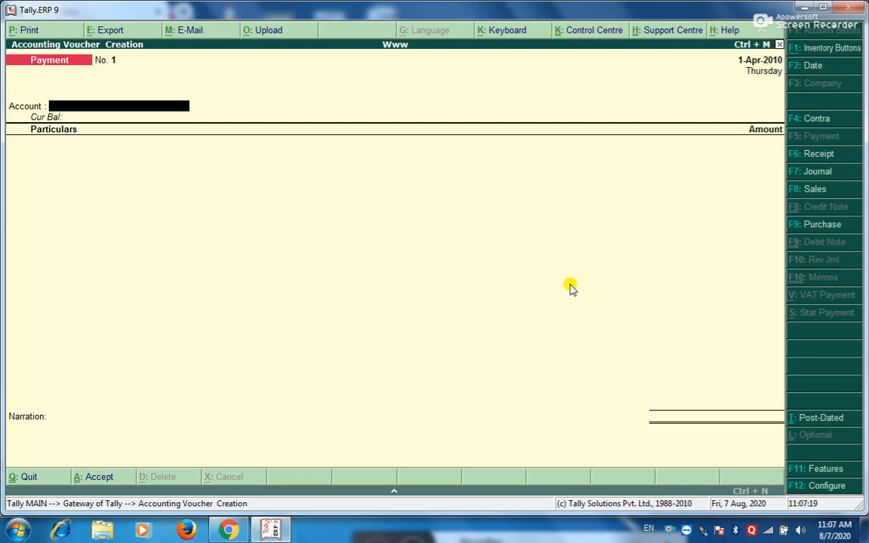
left_click(833, 225)
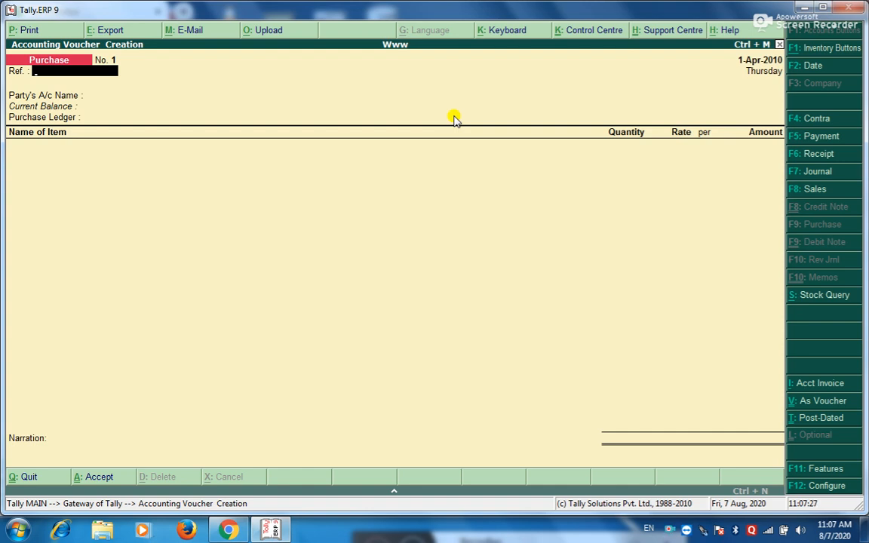
- Look up the first purchase's bill number in Chrome, and set the purchase voucher's reference in Tally.ERP 9 to 4304
key("alt+Tab")
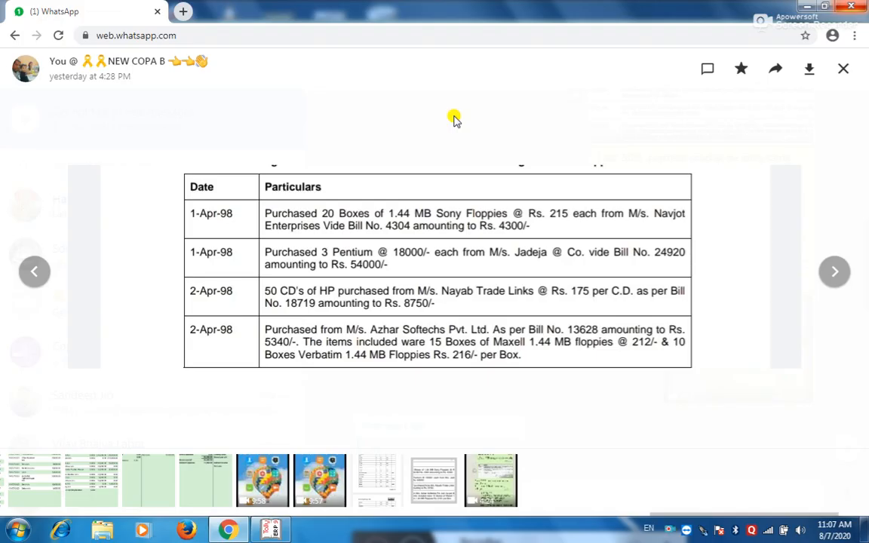
key("alt+Tab")
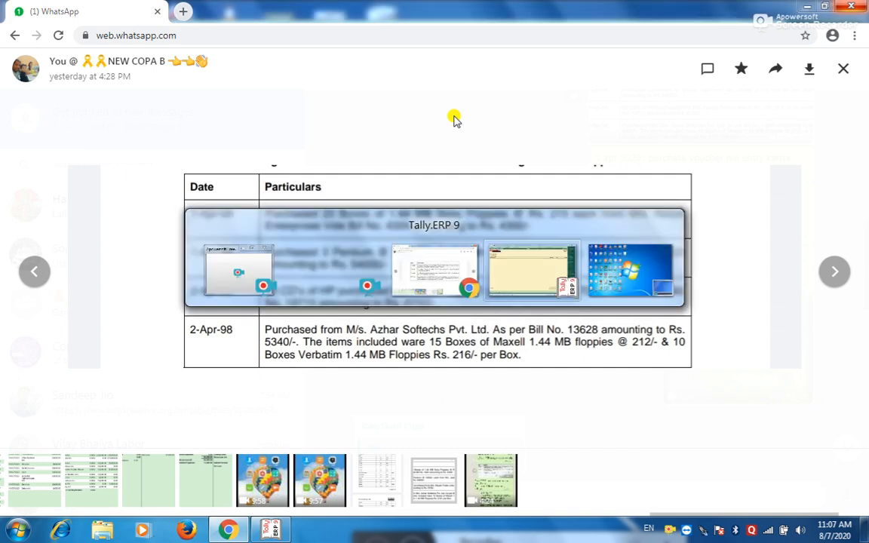
type("4304")
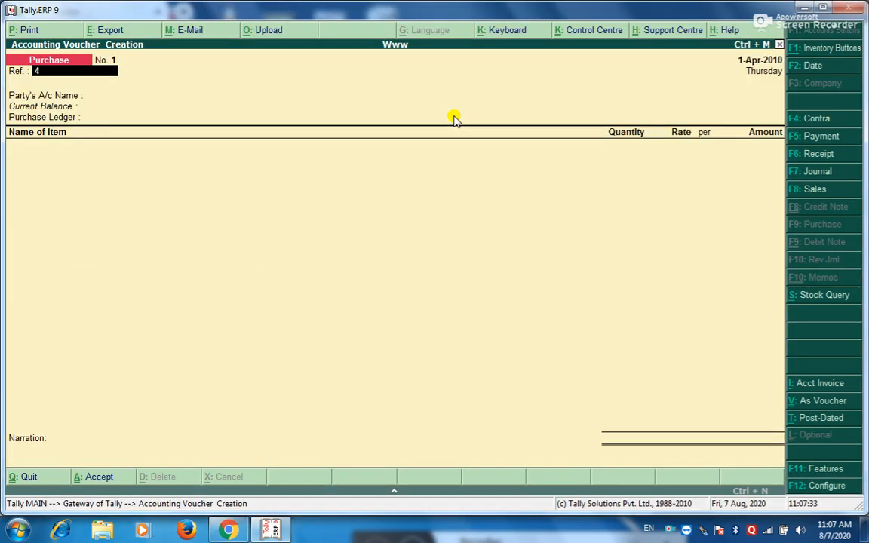
key("Return")
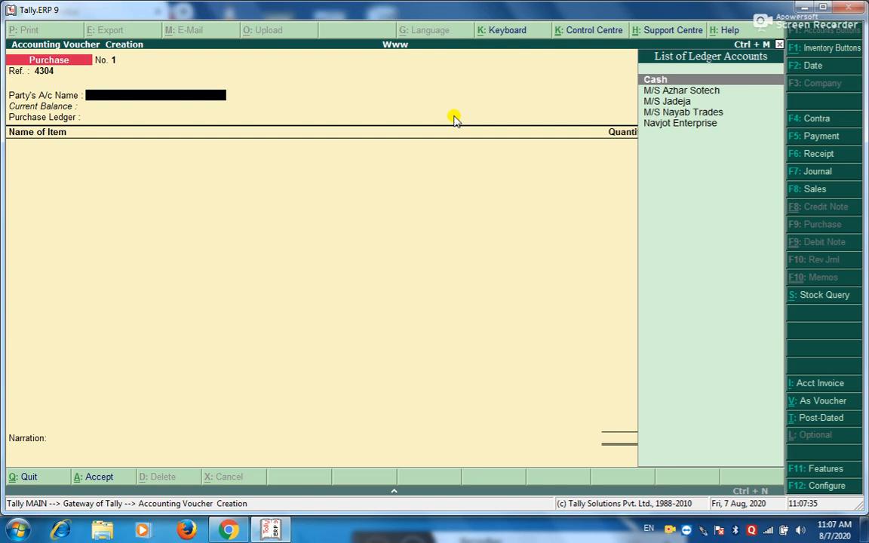
- Choose Navjot Enterprise as the party, accept the default supplier details, and set the purchase ledger to Purchase A/c
key("Down")
key("Down")
key("Down")
key("Down")
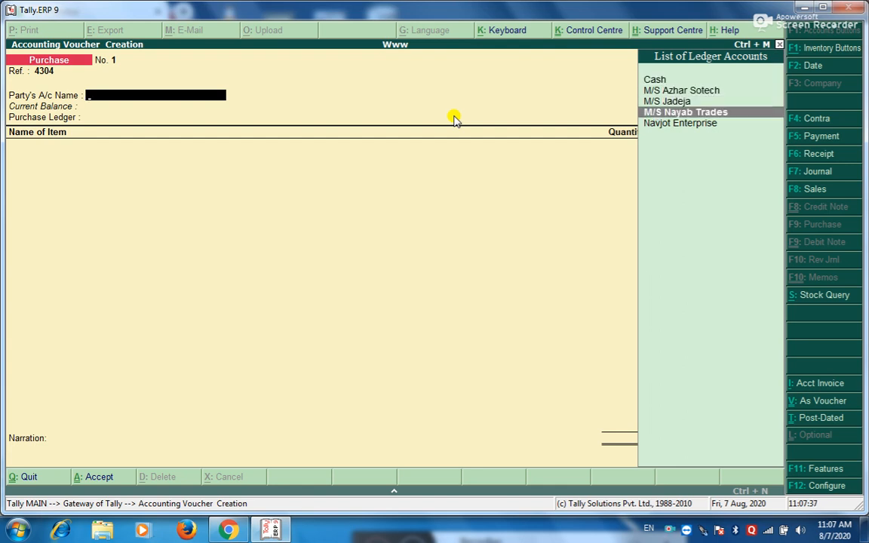
key("Return")
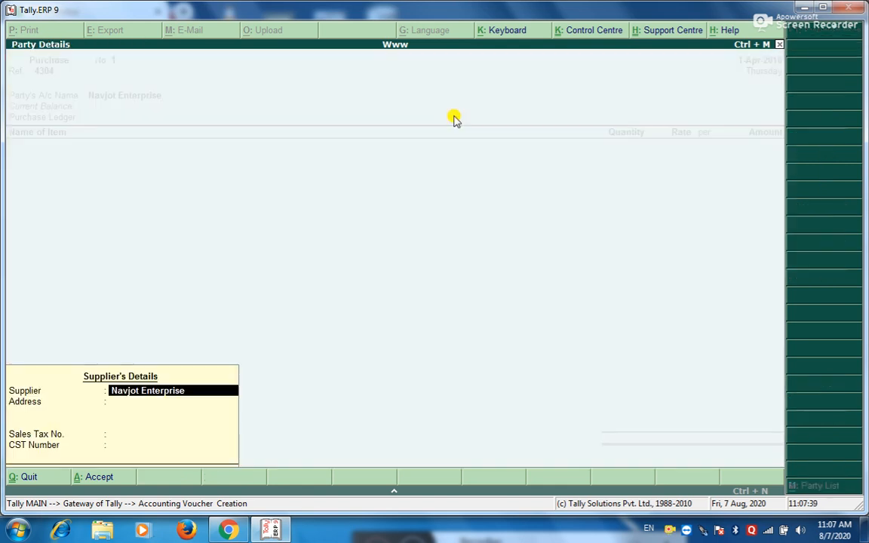
key("Return")
key("Return")
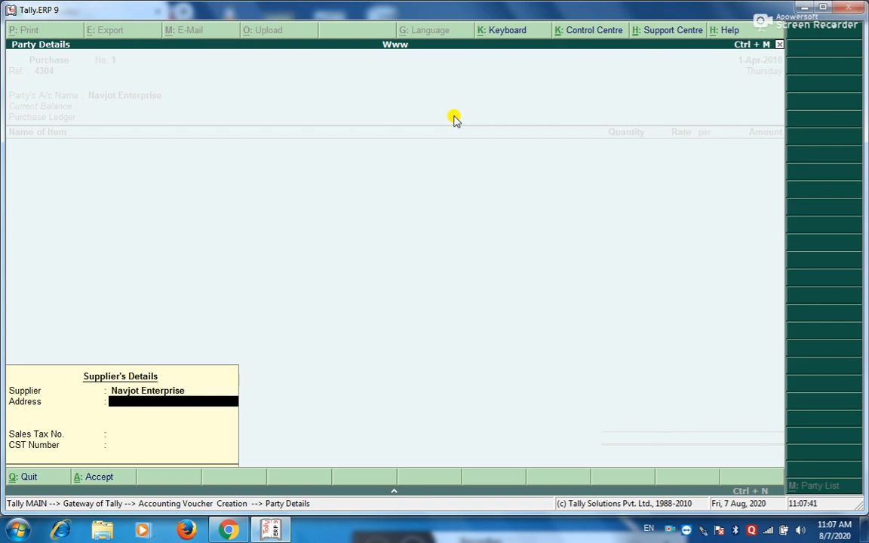
key("Return")
key("Return")
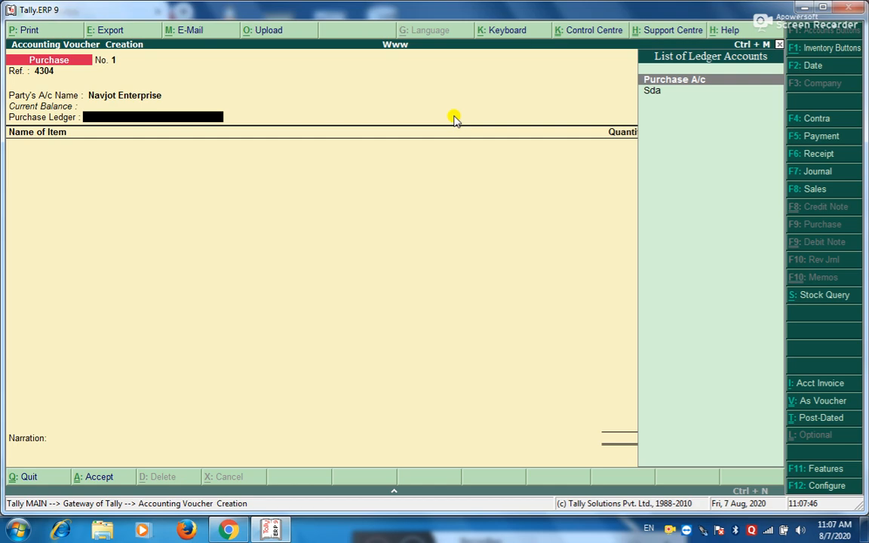
key("Return")
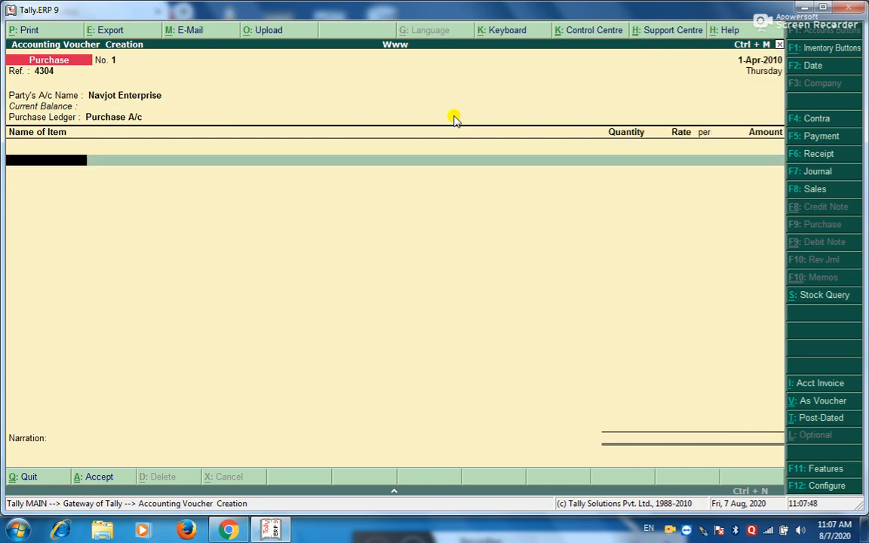
- Check the first purchase's item in Chrome, and select the stock item 1.44 MB SONY in the Tally.ERP 9 voucher
key("alt+Tab")
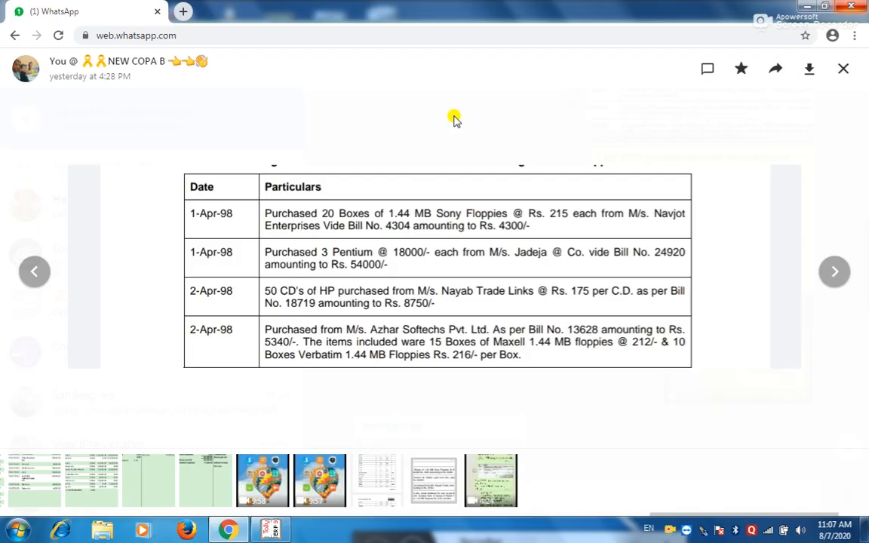
key("alt+Tab")
type("1")
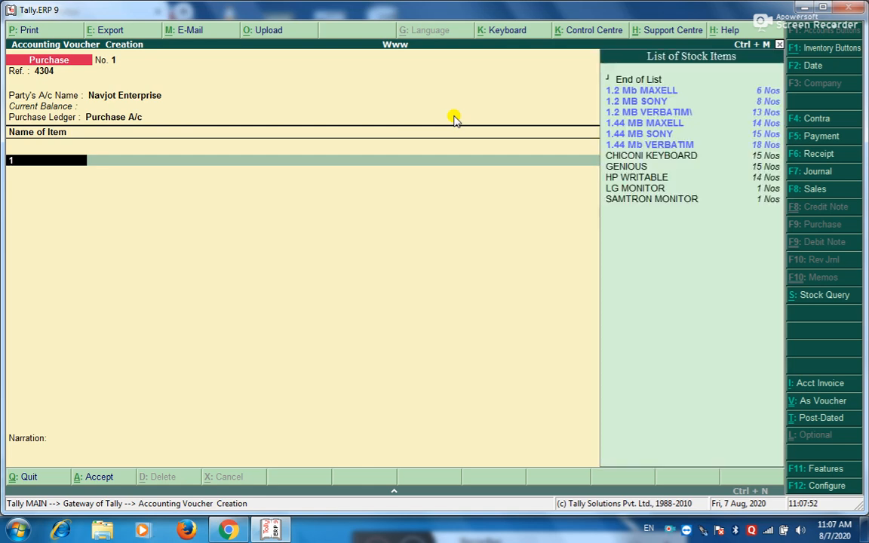
key("Down")
key("Down")
key("Down")
key("Up")
key("Up")
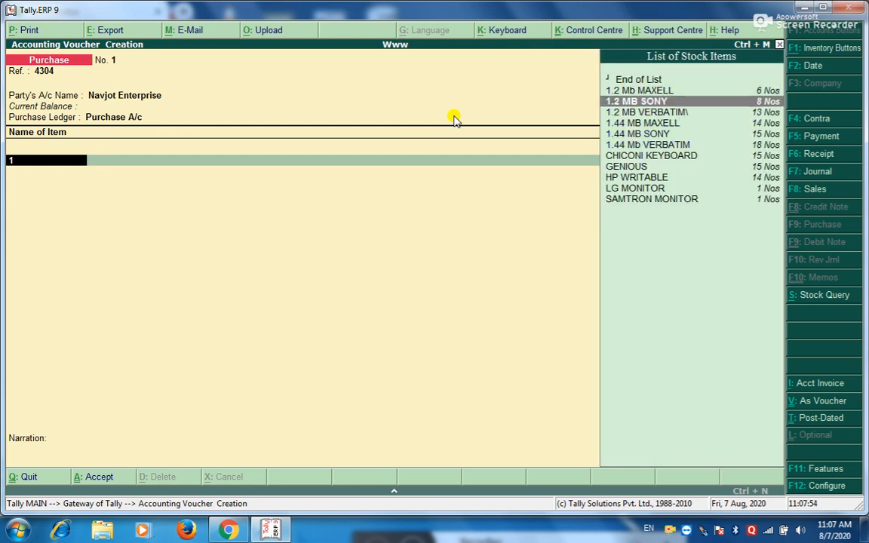
key("Down")
key("Down")
key("Down")
key("Down")
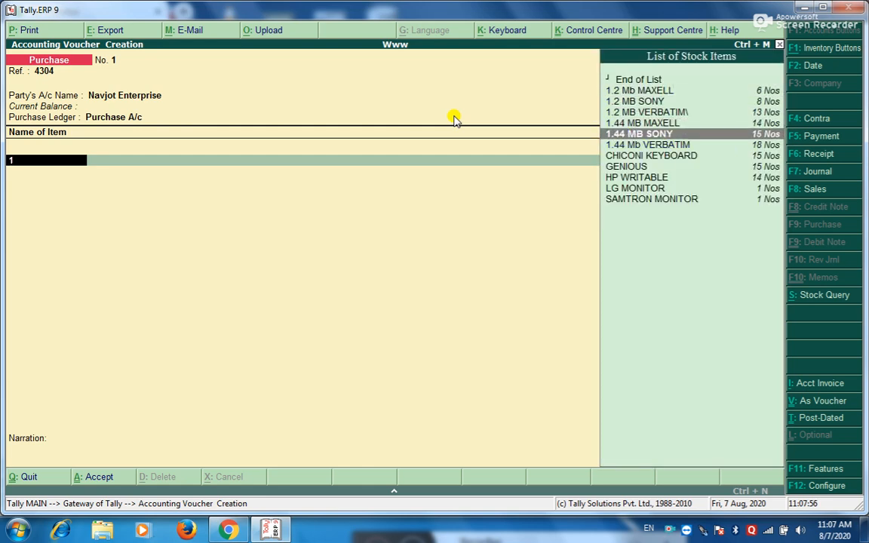
key("Return")
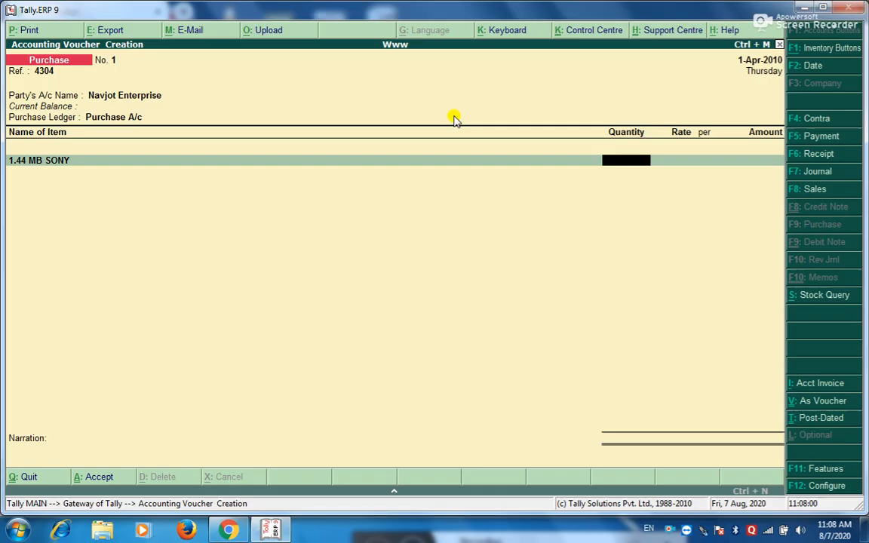
- Look up the quantity and rate in Chrome, and enter 20 Nos at a rate of 215 for 1.44 MB SONY in Tally.ERP 9
key("alt+Tab")
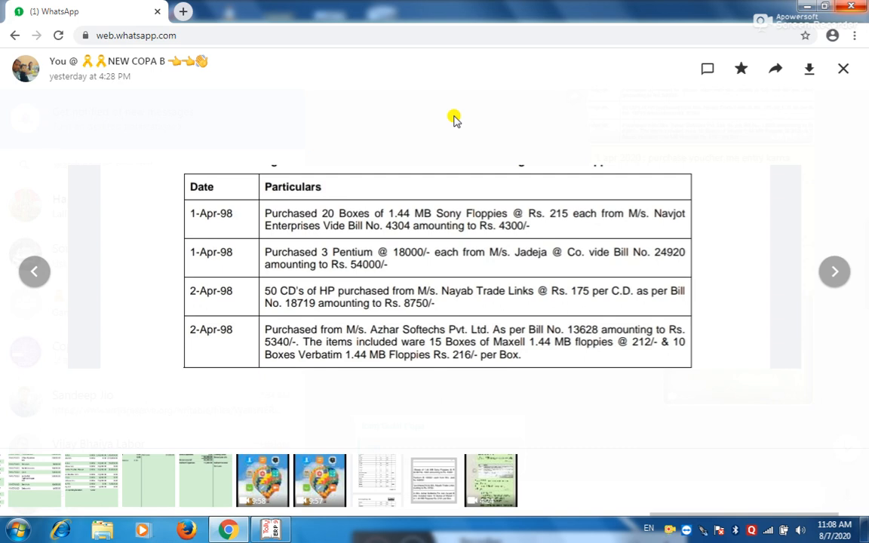
key("alt+Tab")
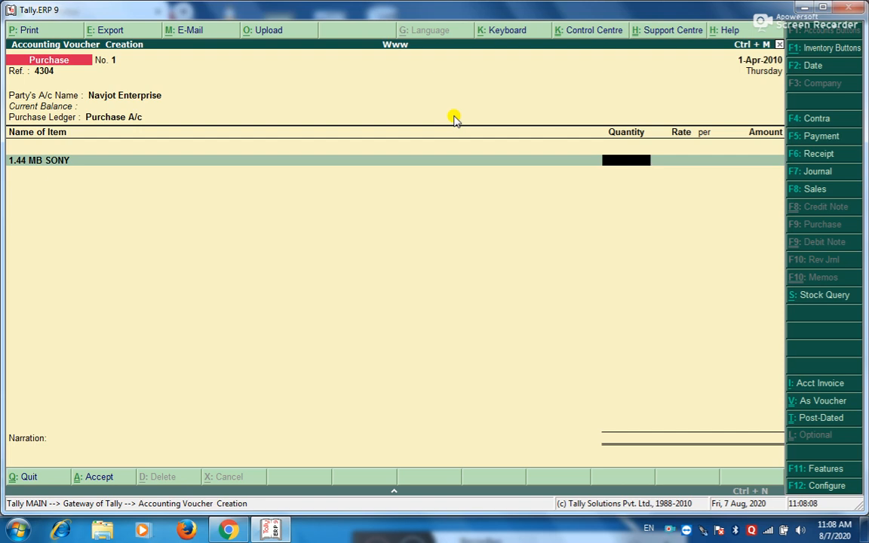
type("20")
key("Return")
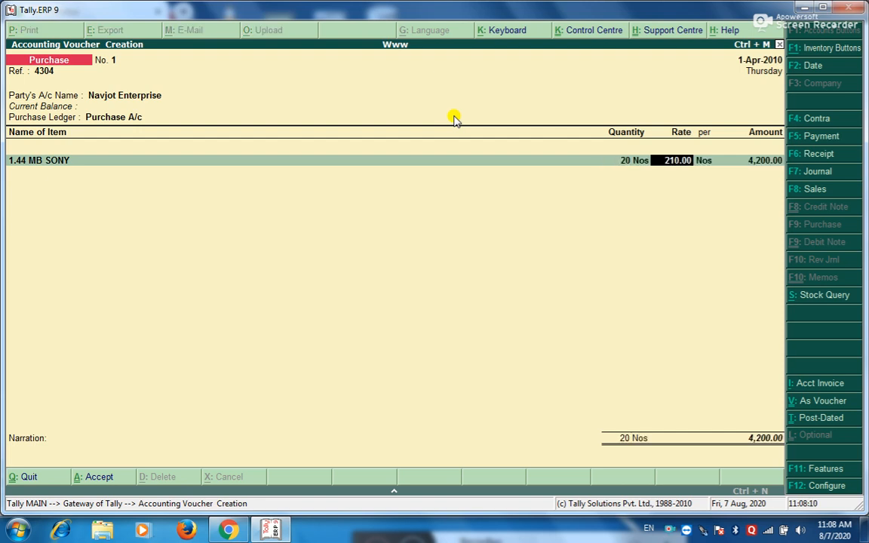
key("alt+Tab")
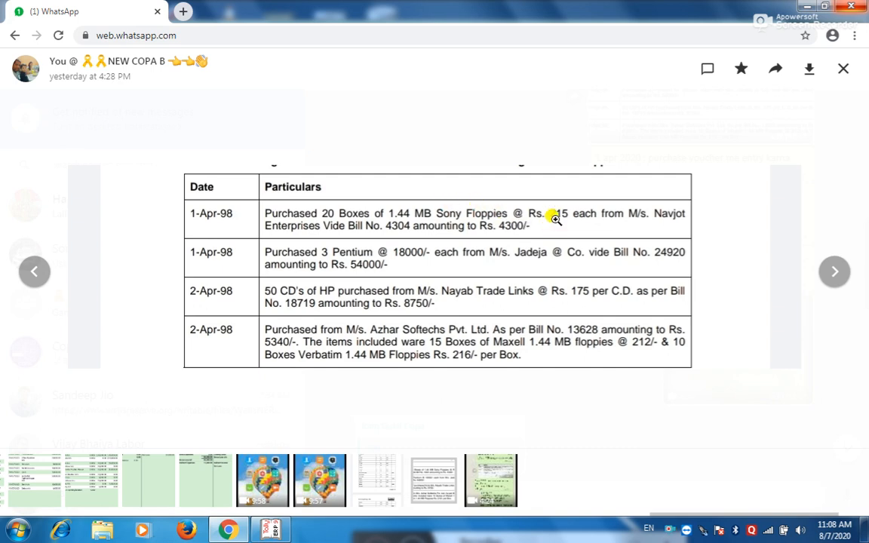
key("alt+Tab")
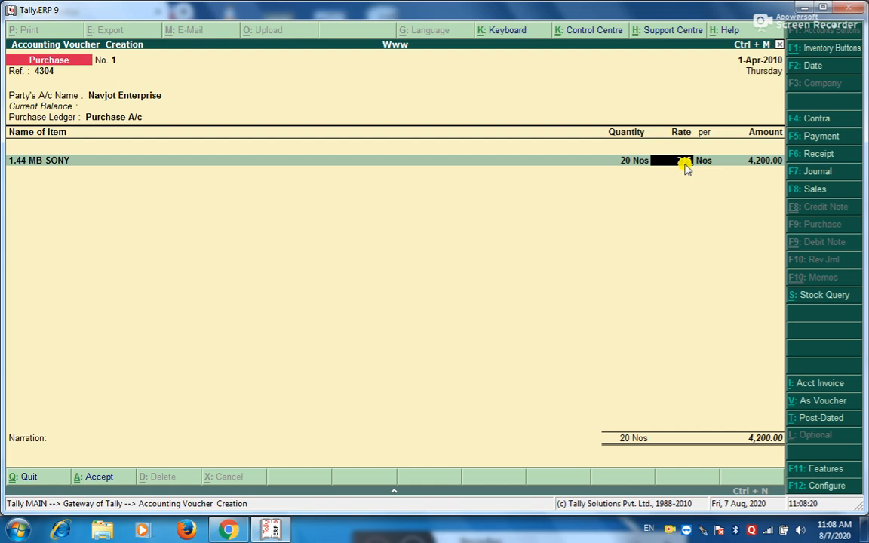
type("215")
key("Return")
key("Return")
key("Return")
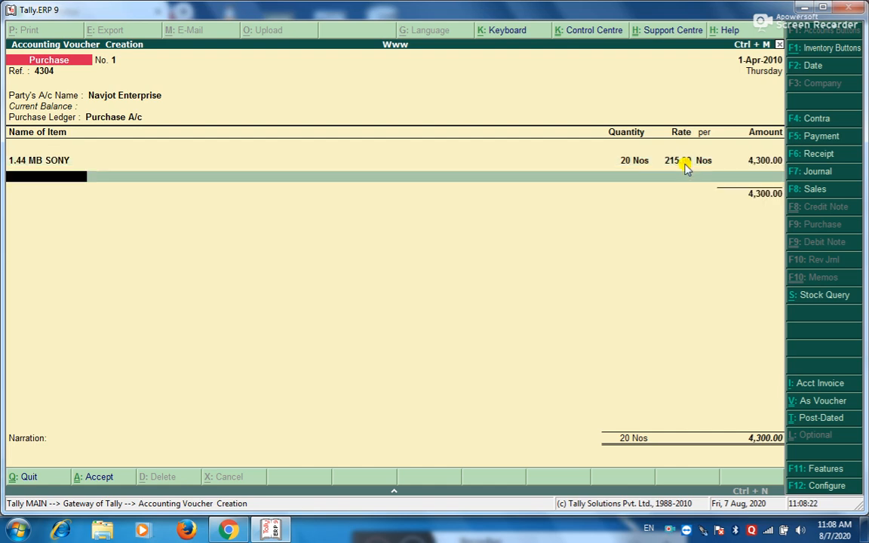
- Check the first purchase's amount in Chrome, then end the item list in Tally.ERP 9 and save the voucher without a narration
key("alt+Tab")
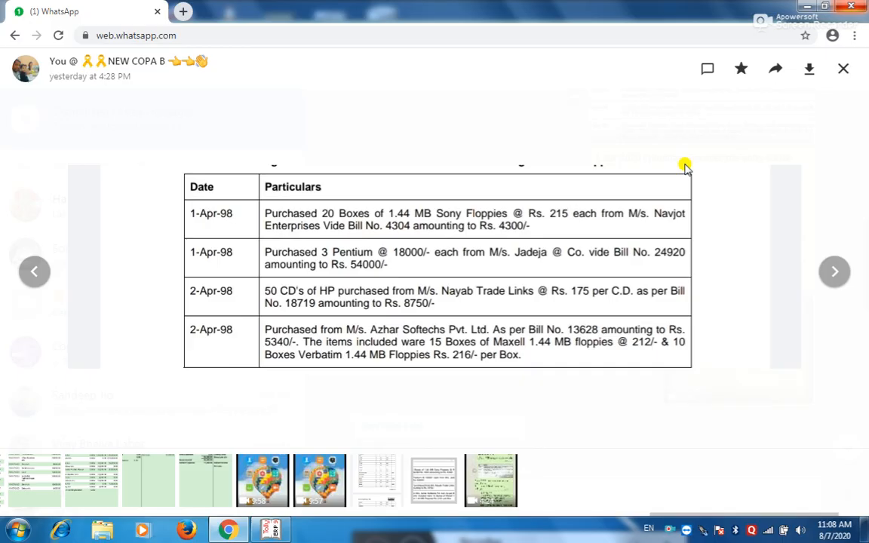
key("alt+Tab")
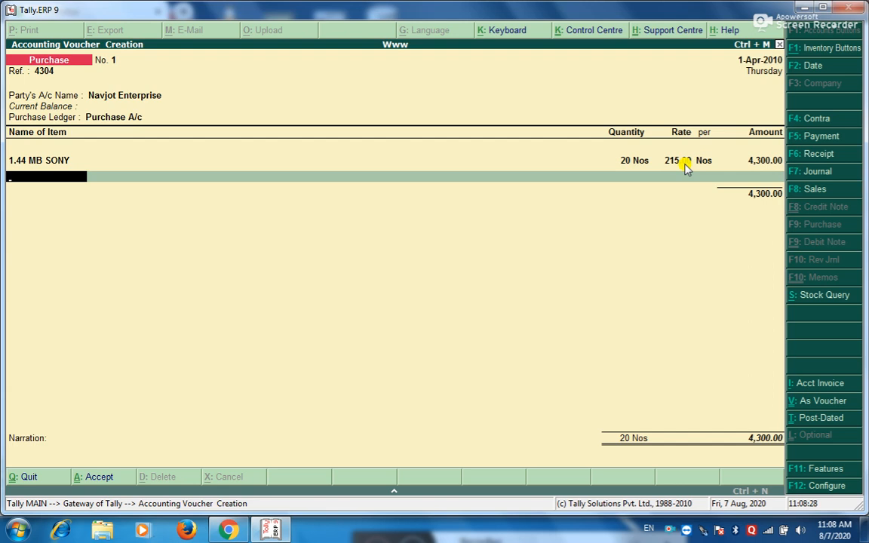
key("Return")
key("Return")
key("Return")
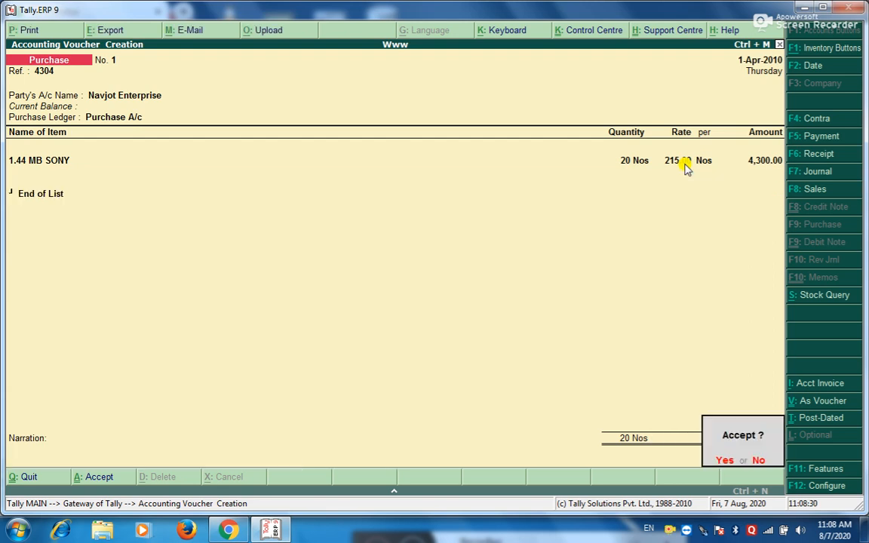
key("Return")
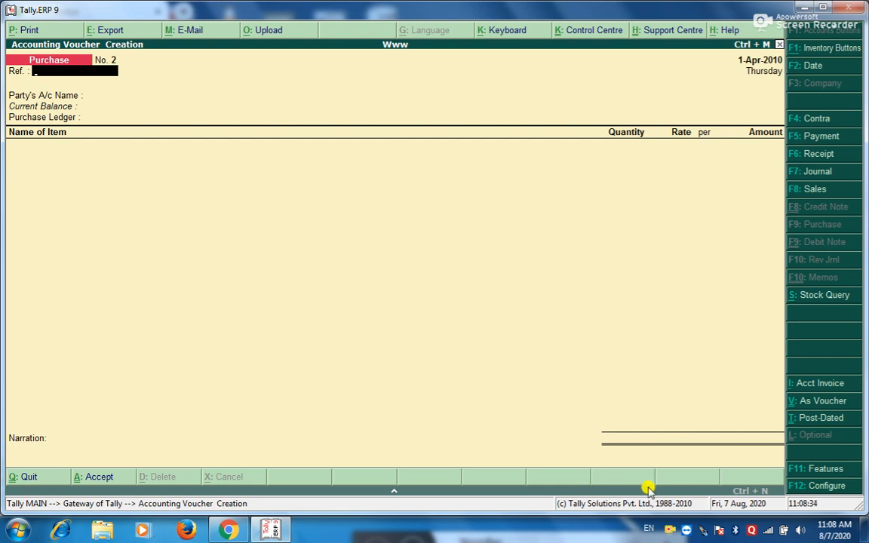
right_click(673, 530)
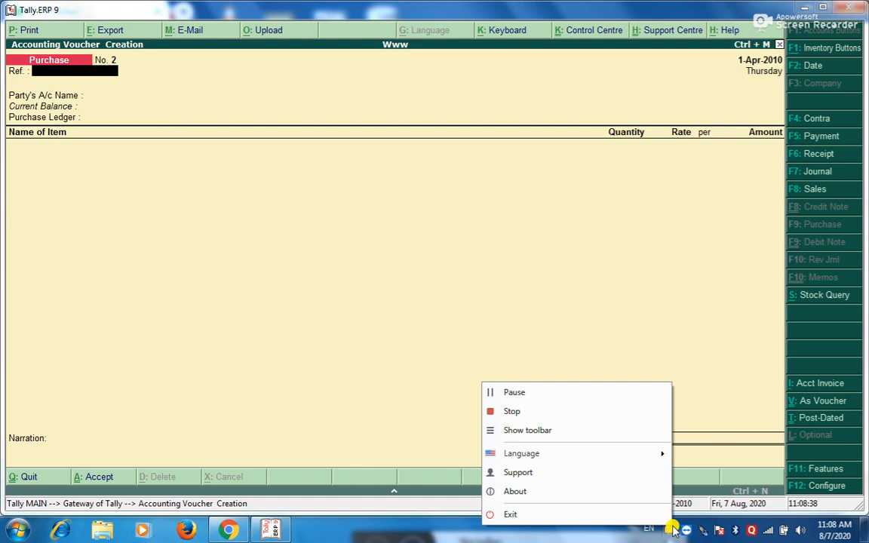
left_click(534, 394)
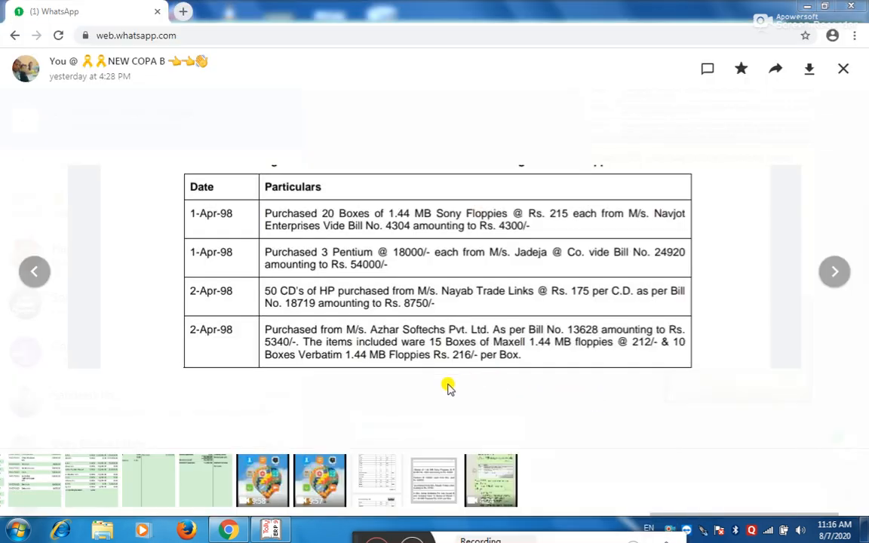
- Review the second purchase's details in Chrome, and set the new purchase voucher's reference in Tally.ERP 9 to 24920
left_click(309, 296)
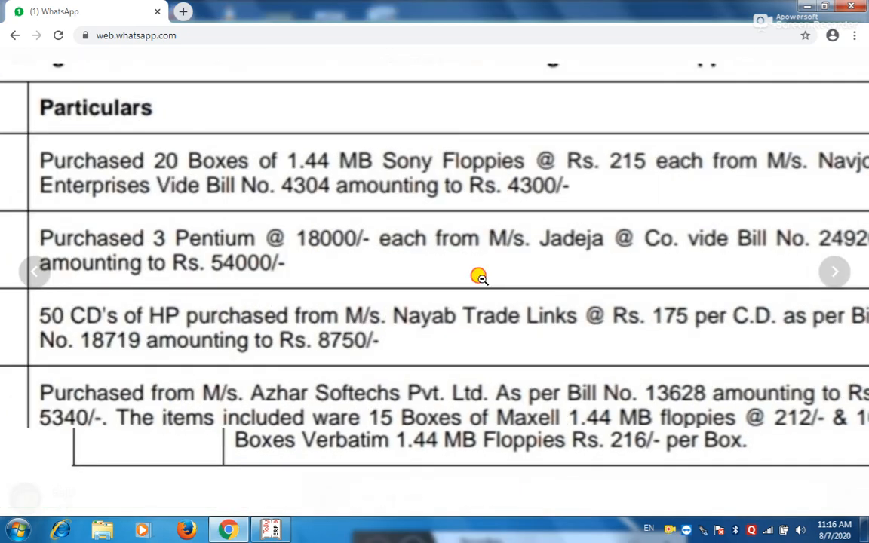
left_click(479, 277)
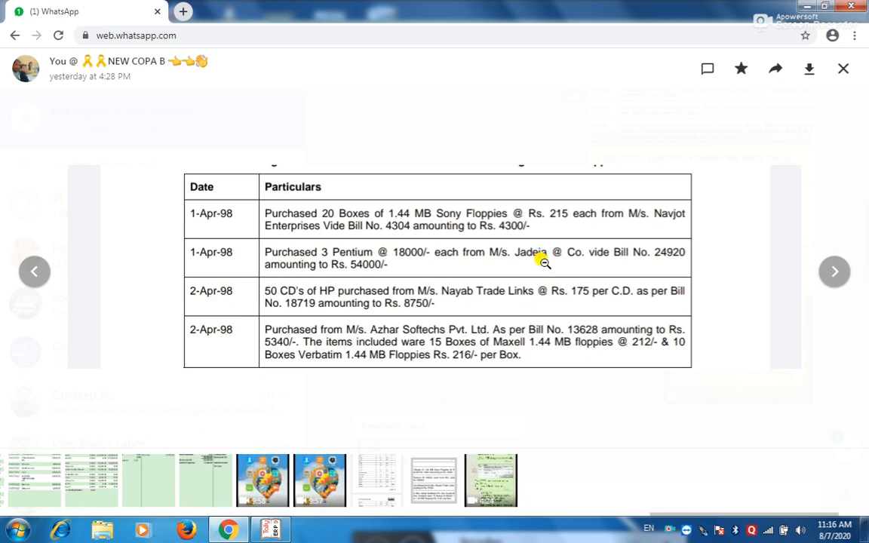
key("alt+Tab")
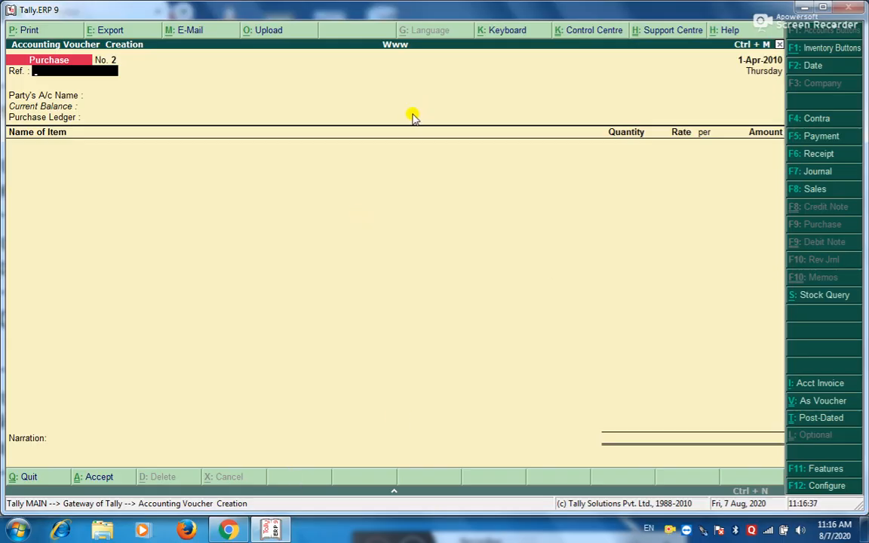
key("alt+Tab")
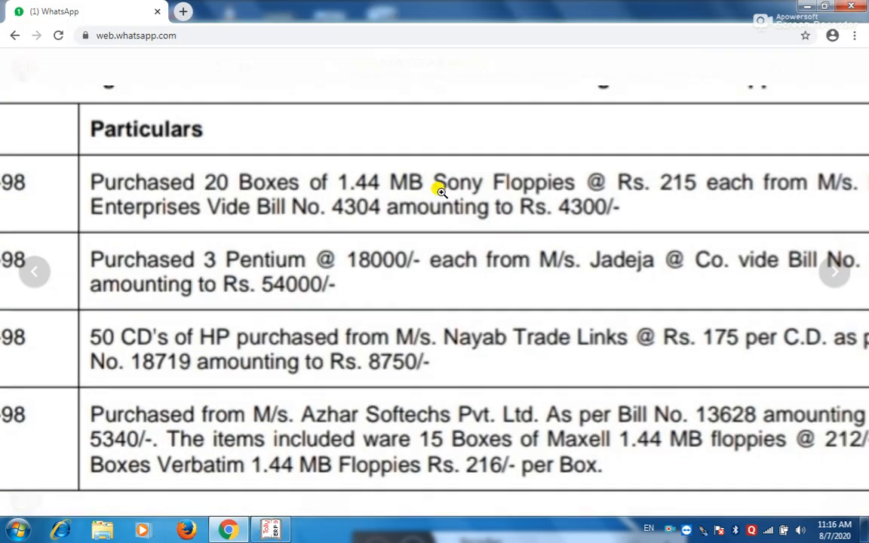
left_click(445, 193)
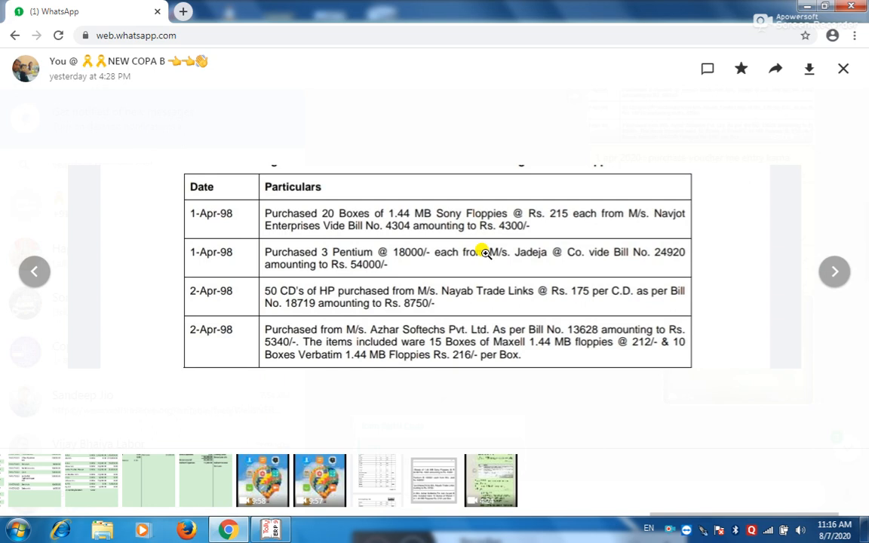
key("alt+Tab")
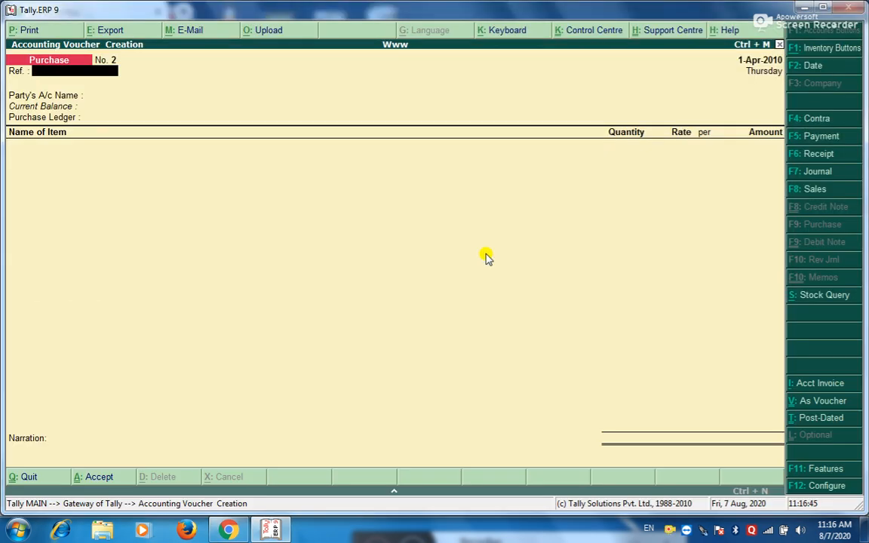
type("24920")
key("Return")
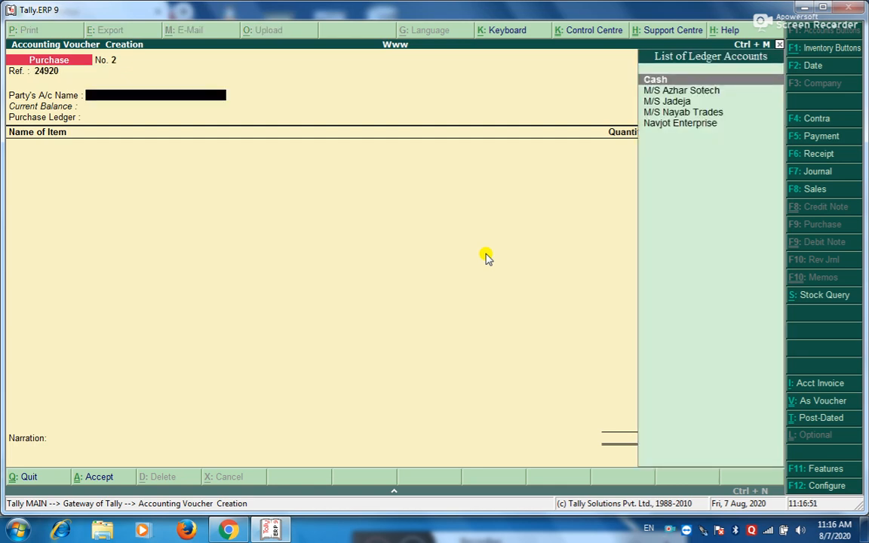
- Choose M/S Jadeja as the party, accept the default supplier details, and set the purchase ledger to Purchase A/c
key("Down")
key("Down")
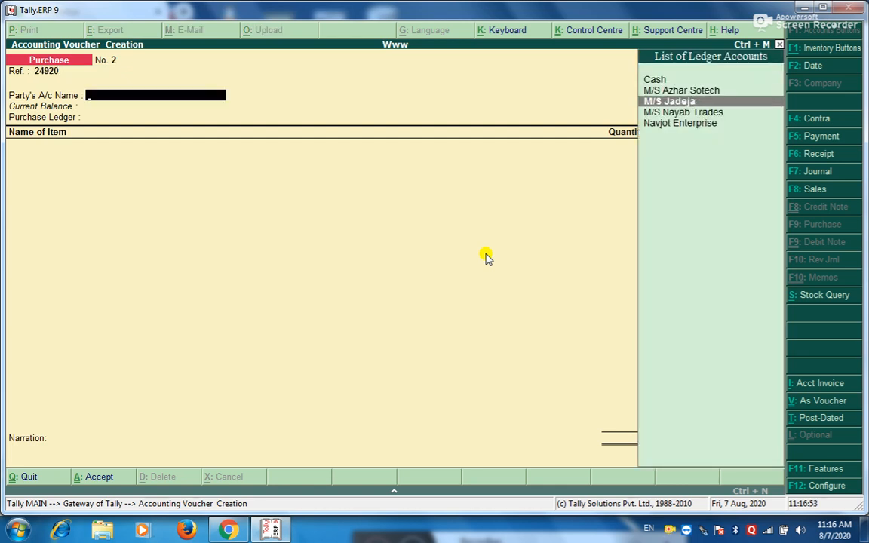
key("Return")
key("Return")
key("Return")
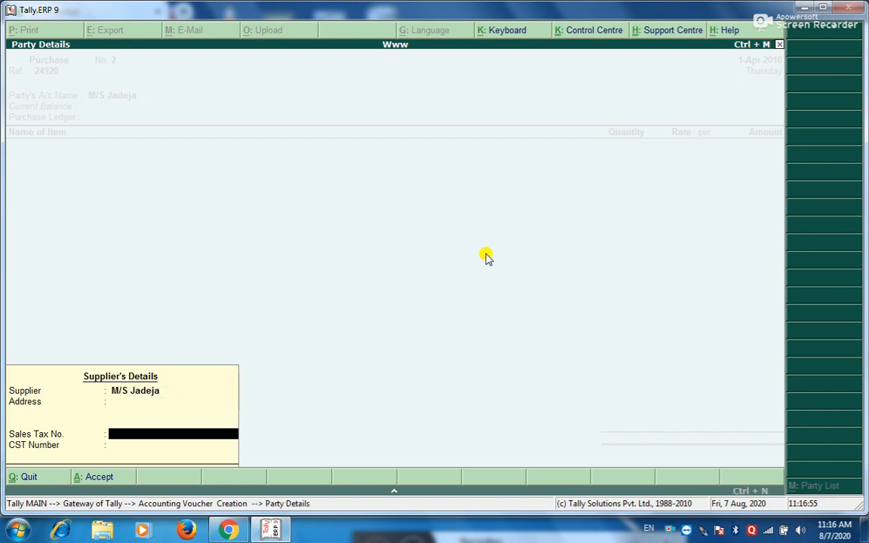
key("Return")
key("Return")
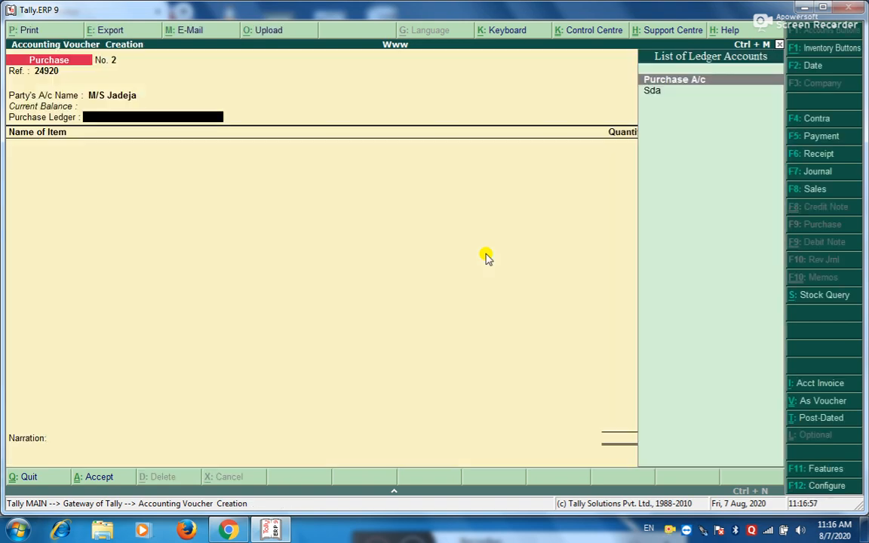
key("Return")
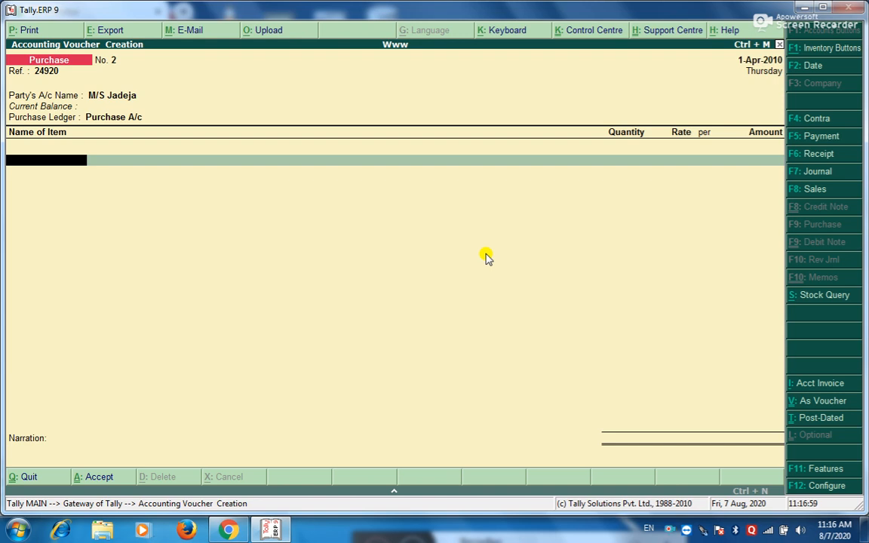
- Add PENTIUM Ii with a quantity of 3 Nos, check its rate in Chrome, and set the rate to 18000 in Tally.ERP 9
type("P")
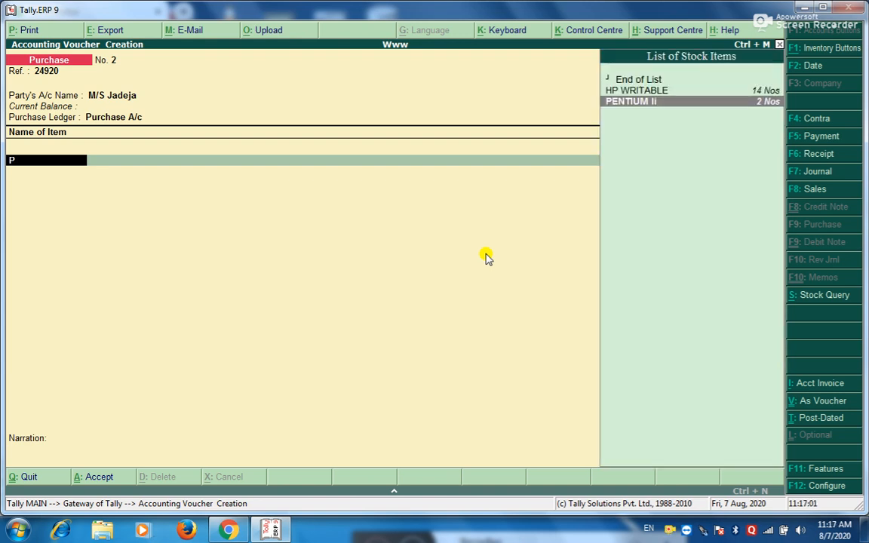
key("Return")
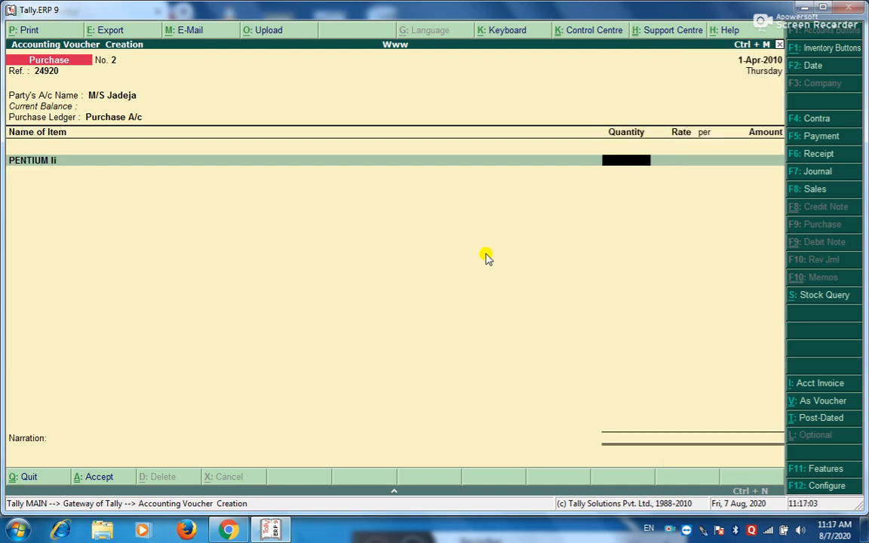
type("3")
key("Return")
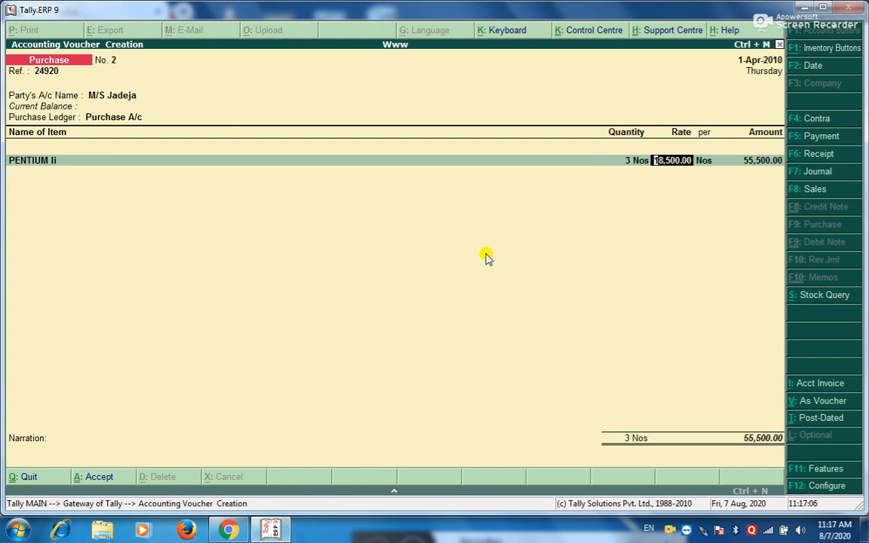
key("alt+Tab")
key("alt+Tab")
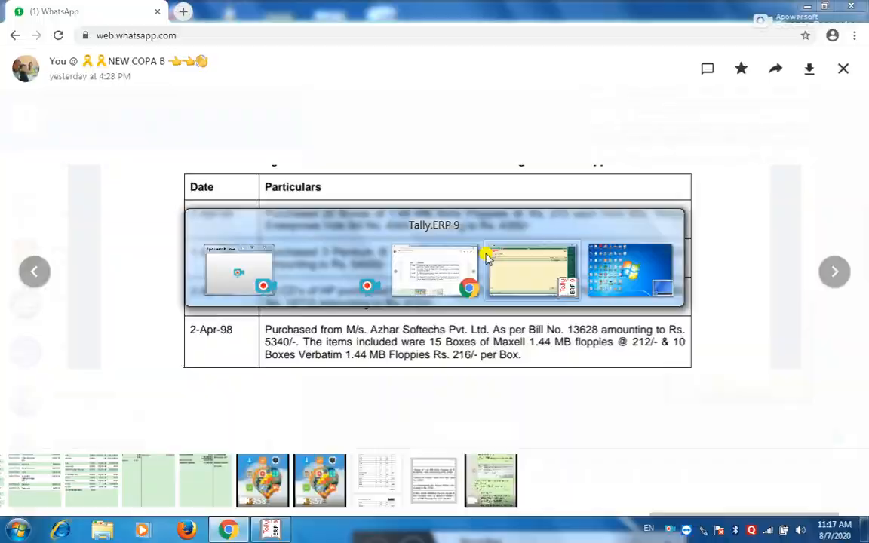
type("1")
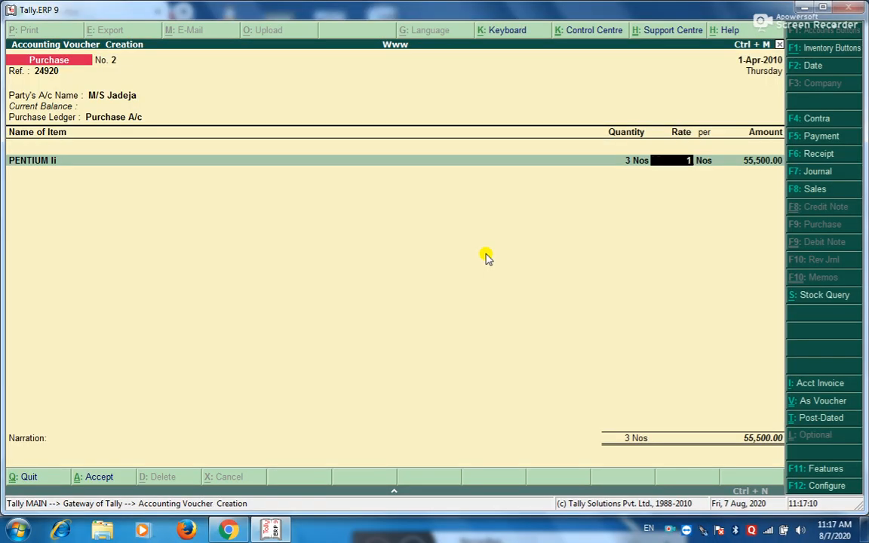
type("8000")
key("Return")
key("Return")
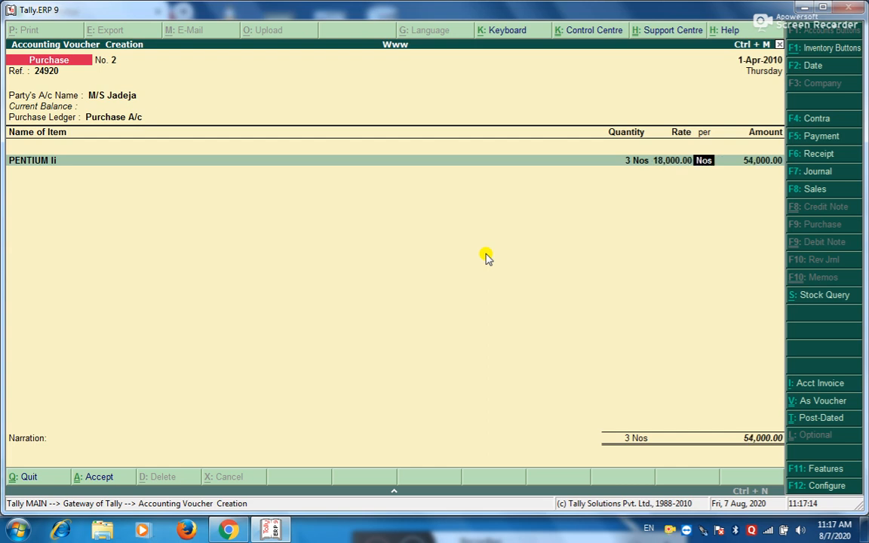
- End the item list of the second purchase voucher and save it without a narration
key("Return")
key("Return")
key("Return")
key("Return")
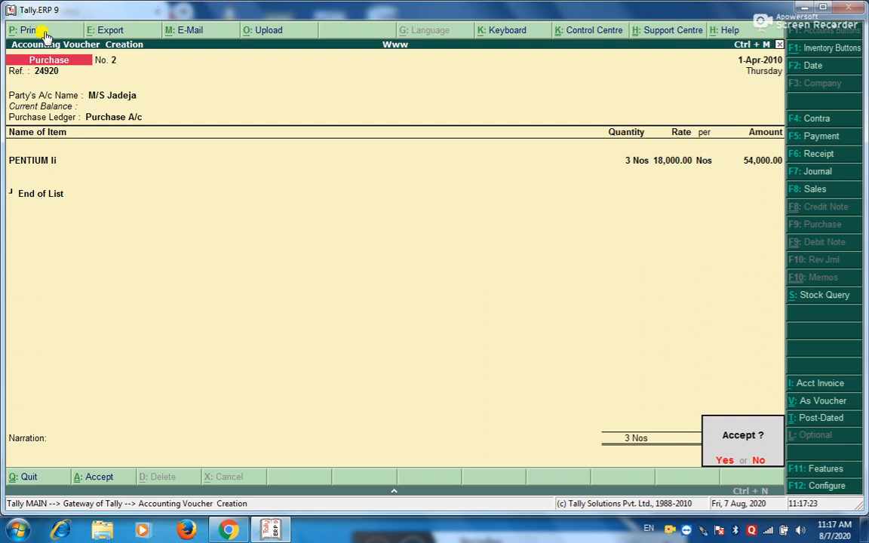
key("Return")
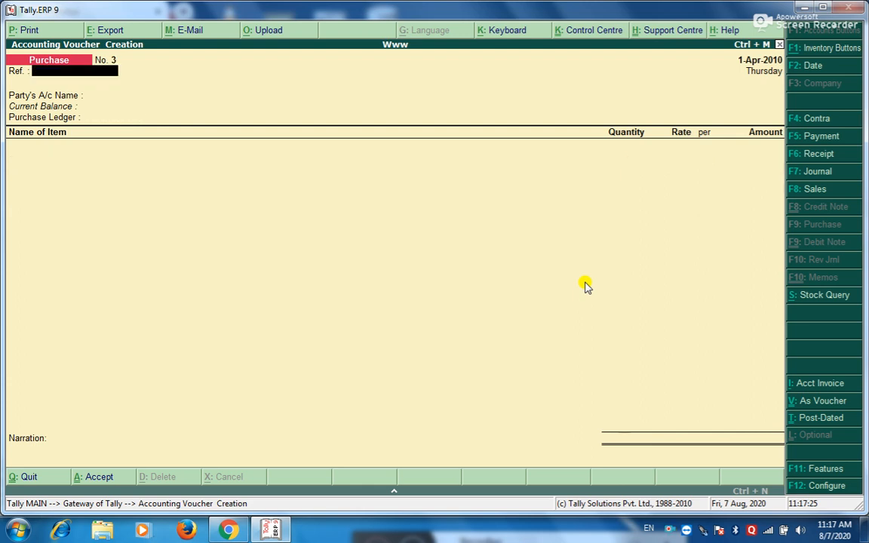
- Review the third purchase in Chrome, then set M/S Nayab Trades as party and Purchase A/c as purchase ledger in Tally.ERP 9, leaving the reference blank
key("alt+Tab")
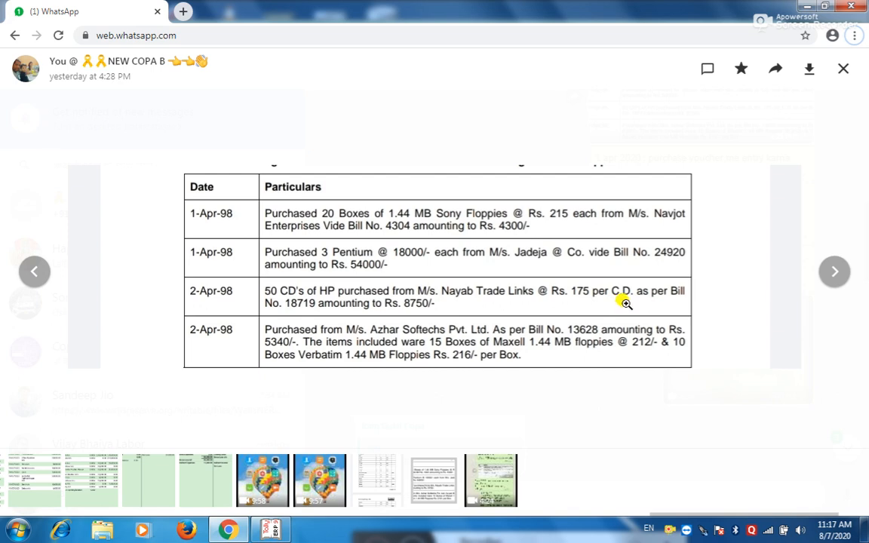
key("alt+Tab")
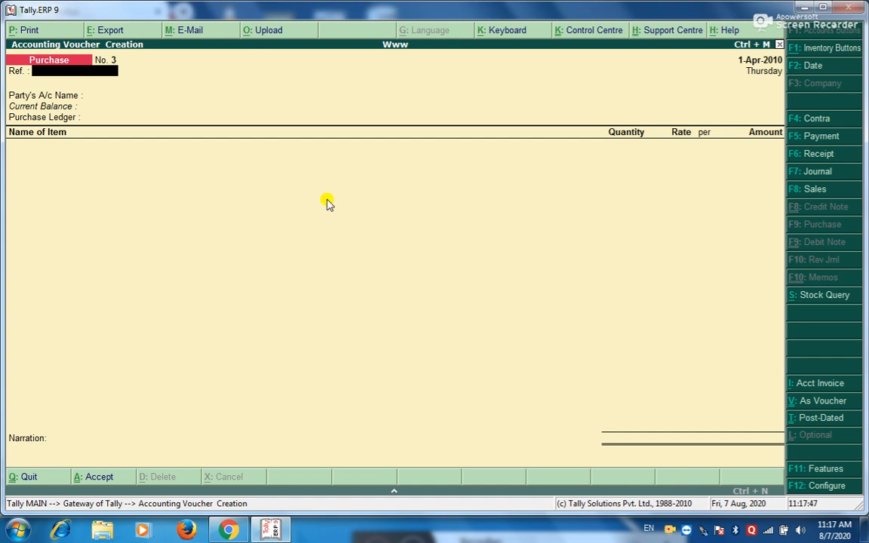
key("Return")
key("Down")
key("Down")
key("Down")
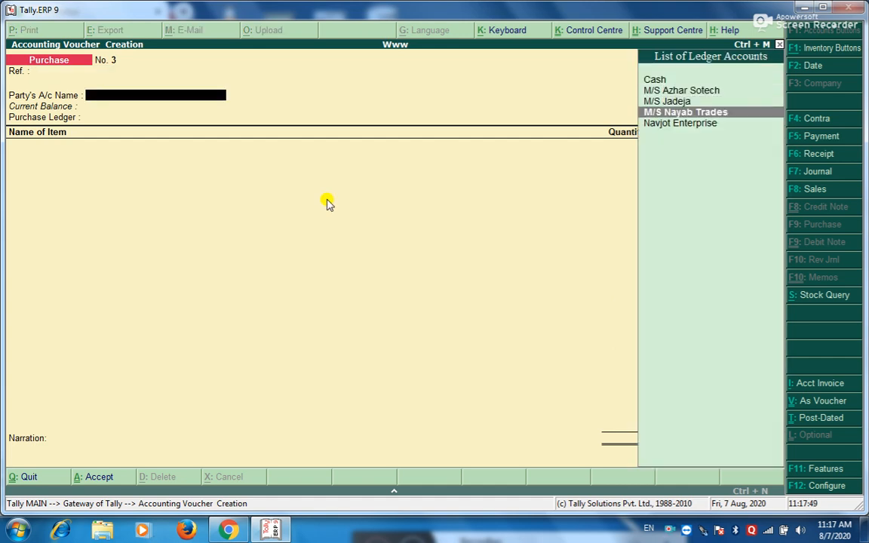
key("Return")
key("Return")
key("Return")
key("Return")
key("Return")
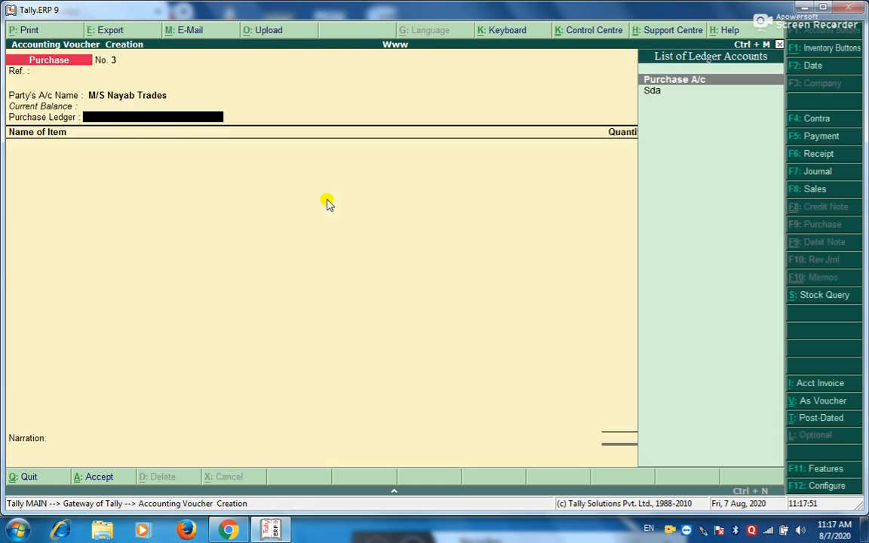
key("Return")
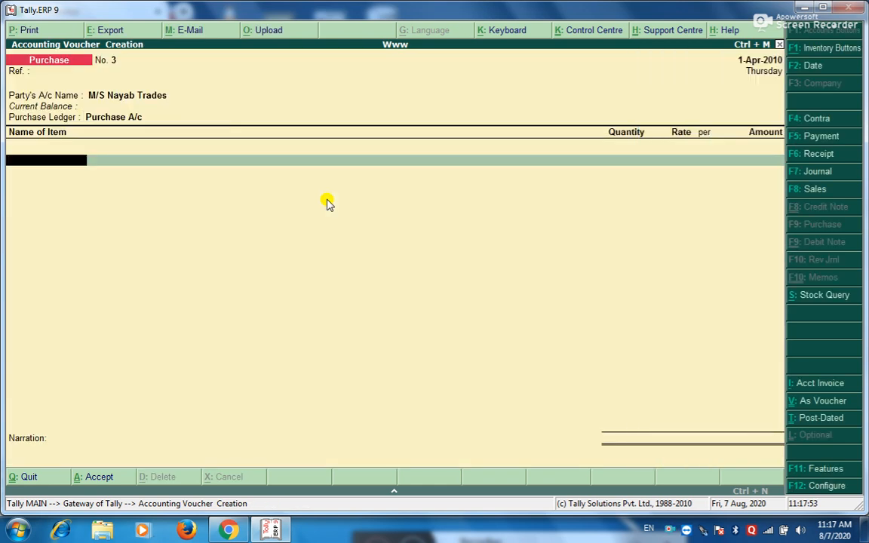
type("C")
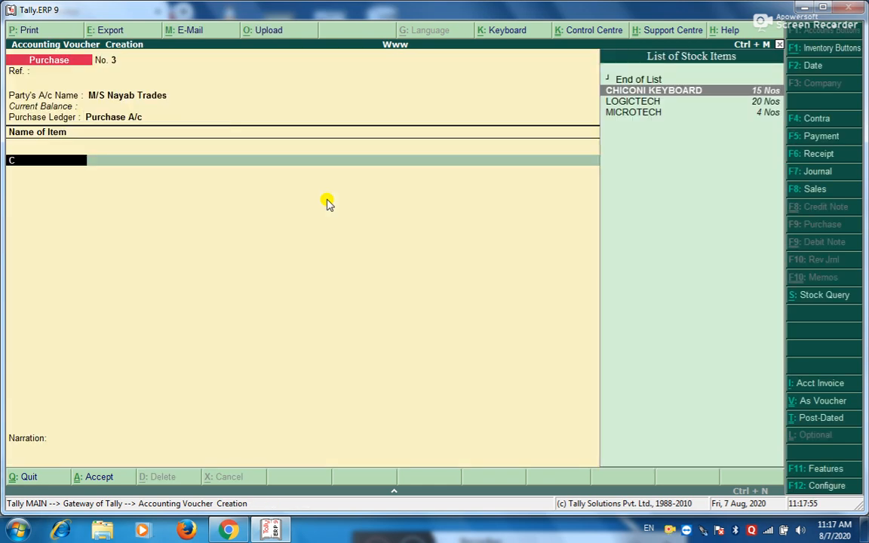
key("Down")
key("Up")
key("Up")
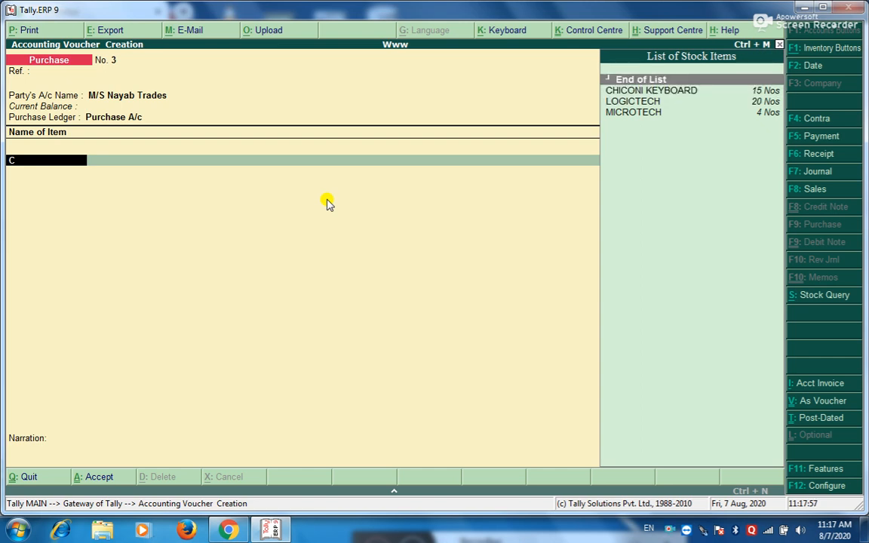
key("BackSpace")
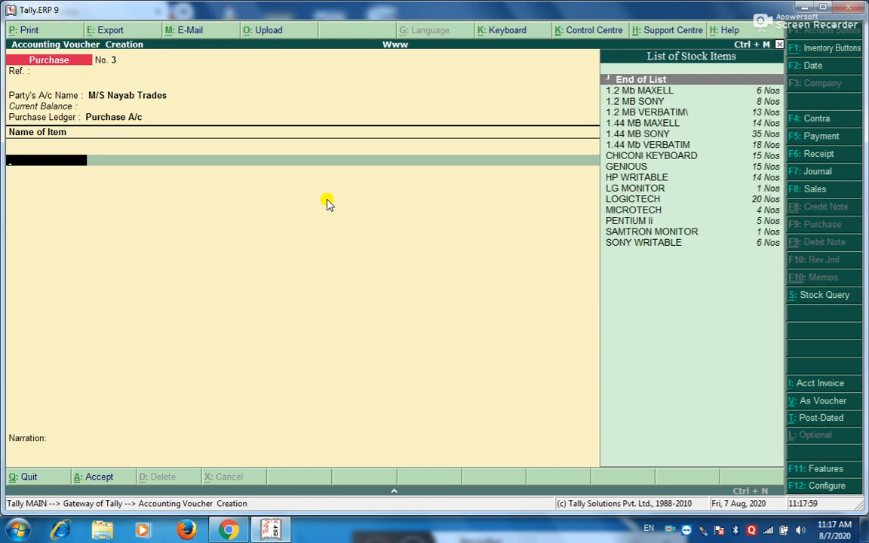
type("Com")
key("BackSpace")
key("BackSpace")
type("c")
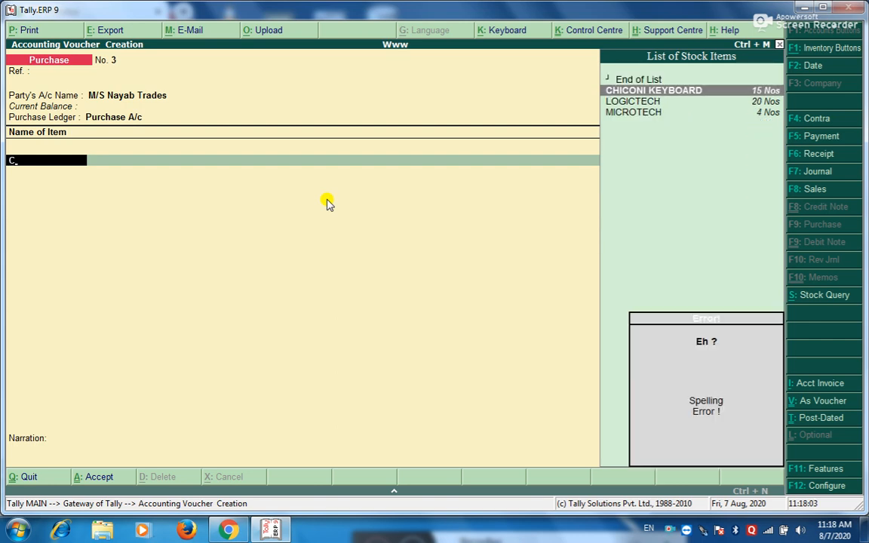
key("Return")
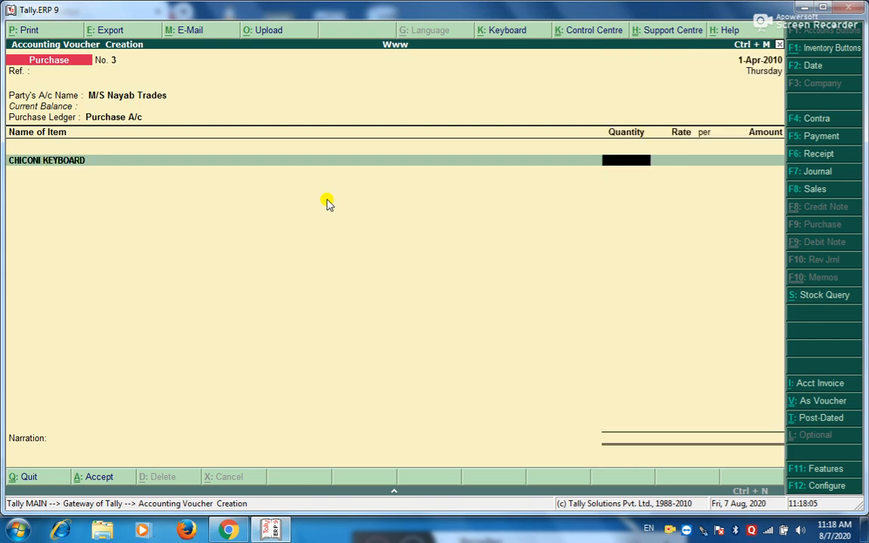
- Check the purchased item in Chrome, and set the voucher's first item to HP WRITABLE in Tally.ERP 9
left_click(61, 161)
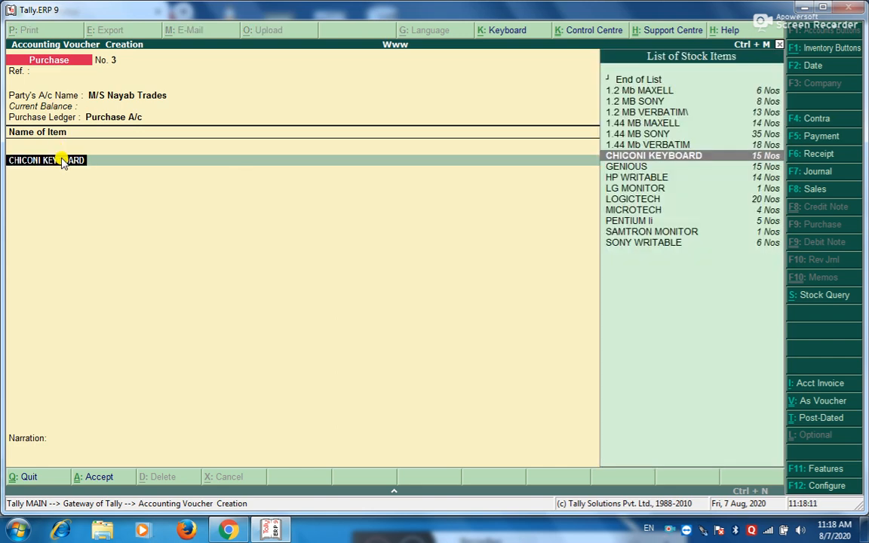
key("Down")
key("Down")
key("Down")
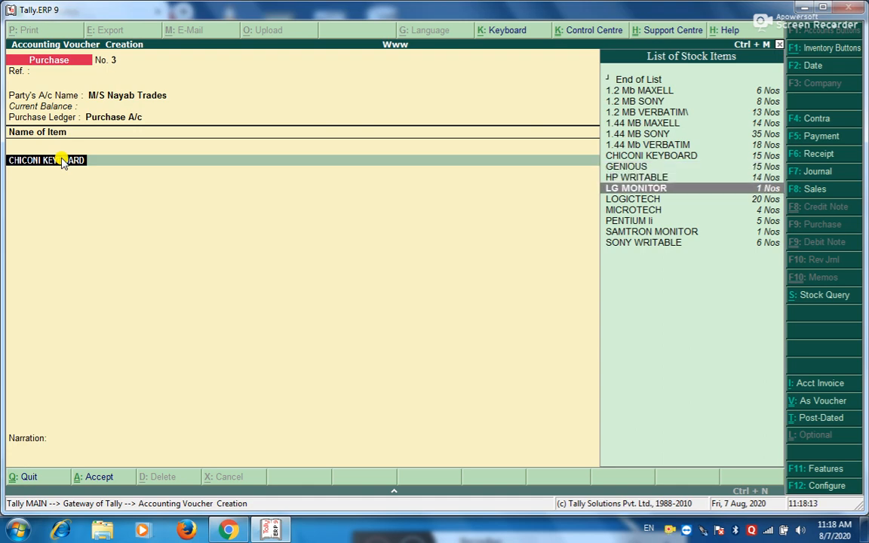
key("alt+Tab")
key("alt+Tab")
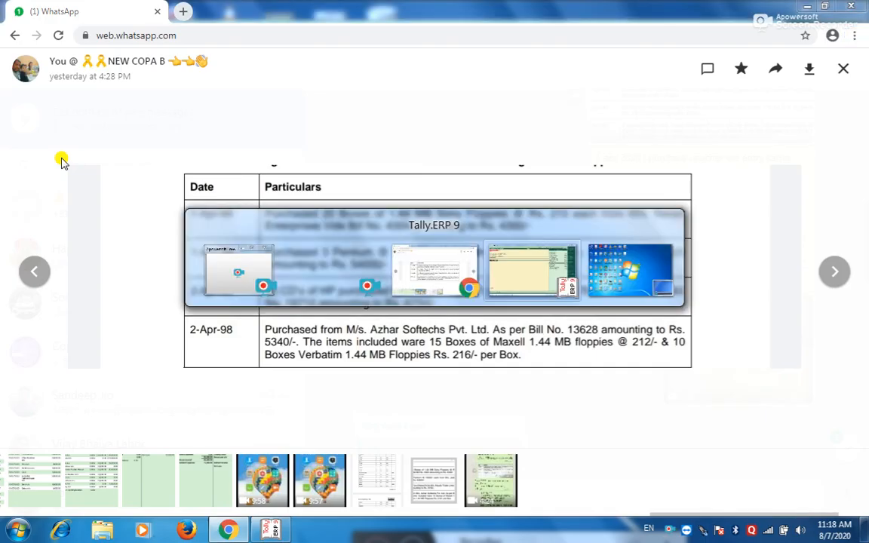
key("Up")
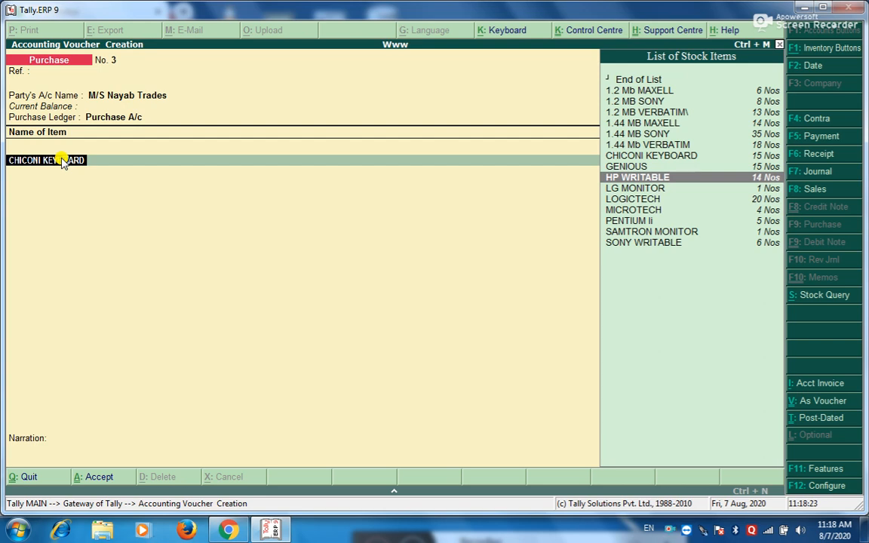
key("Return")
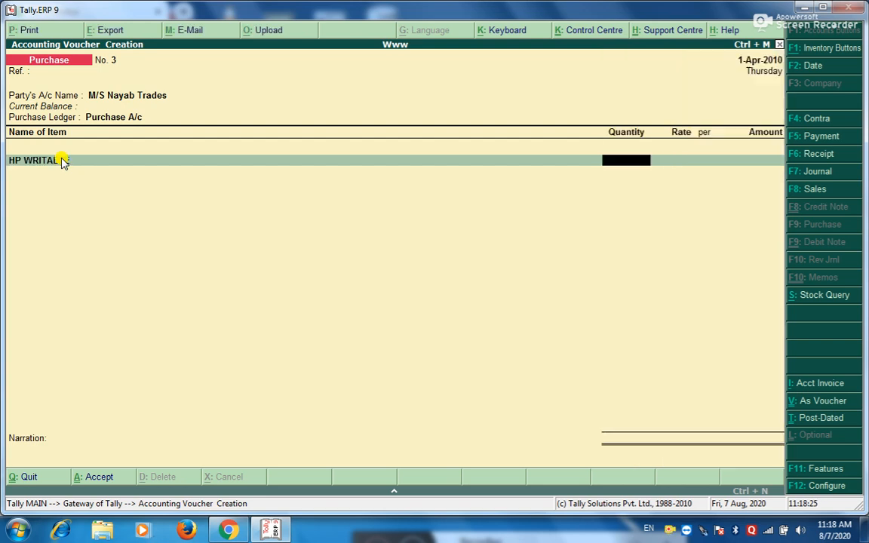
- Look up the quantity and rate in Chrome, and enter 50 Nos at a rate of 175 for HP WRITABLE in Tally.ERP 9
key("alt+Tab")
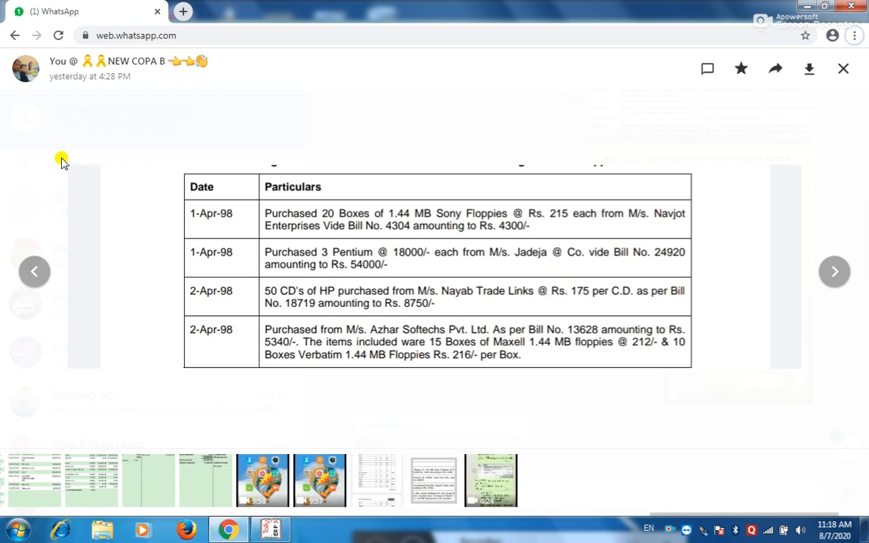
key("alt+Tab")
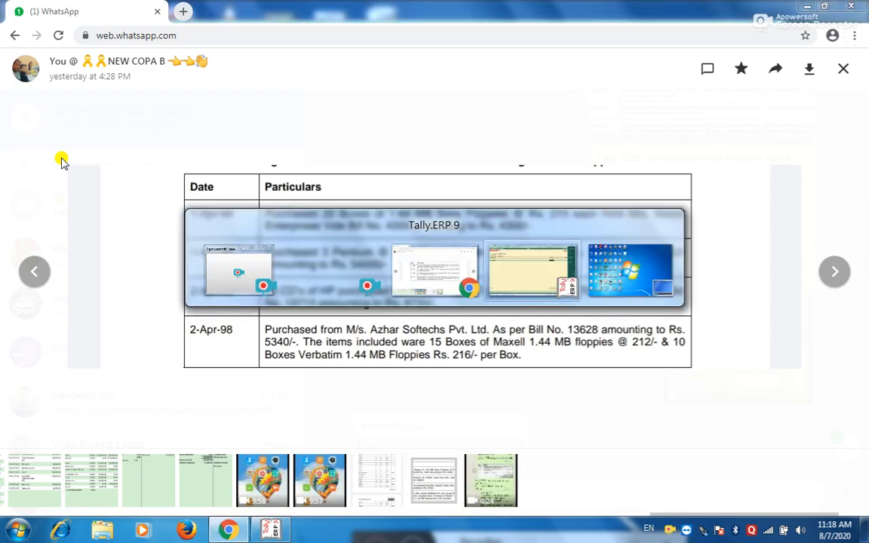
type("50")
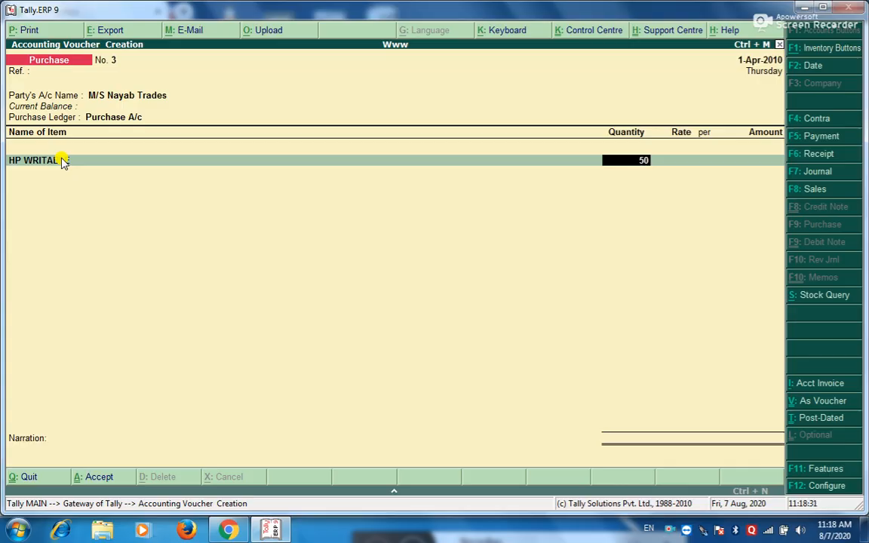
key("Return")
key("alt+Tab")
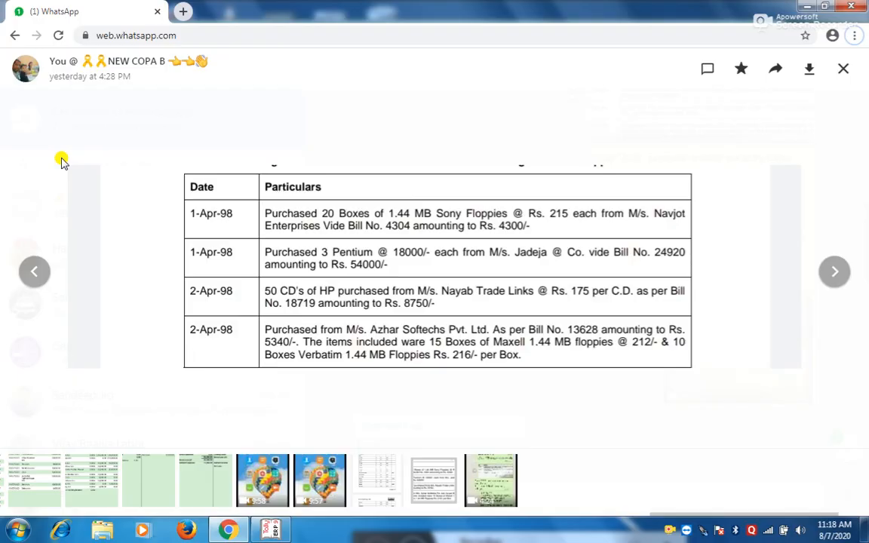
key("alt+Tab")
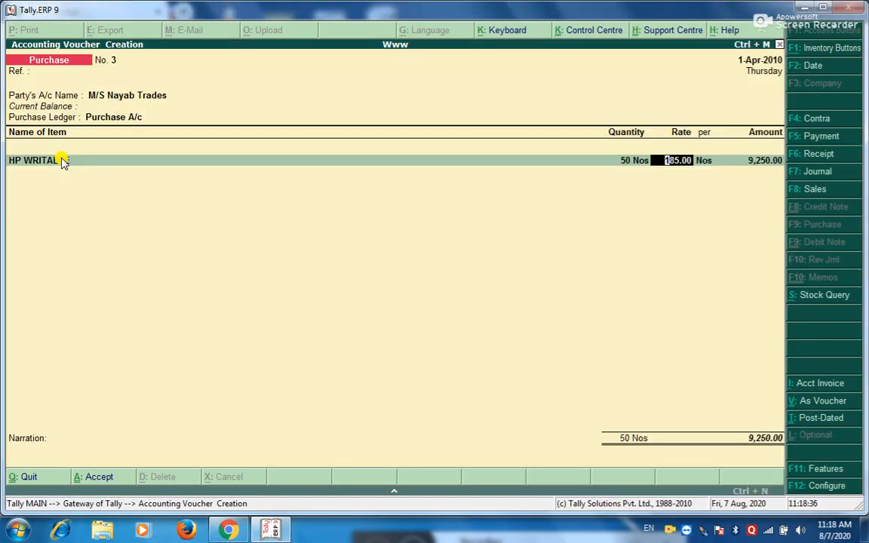
type("175")
key("Return")
key("Return")
key("Return")
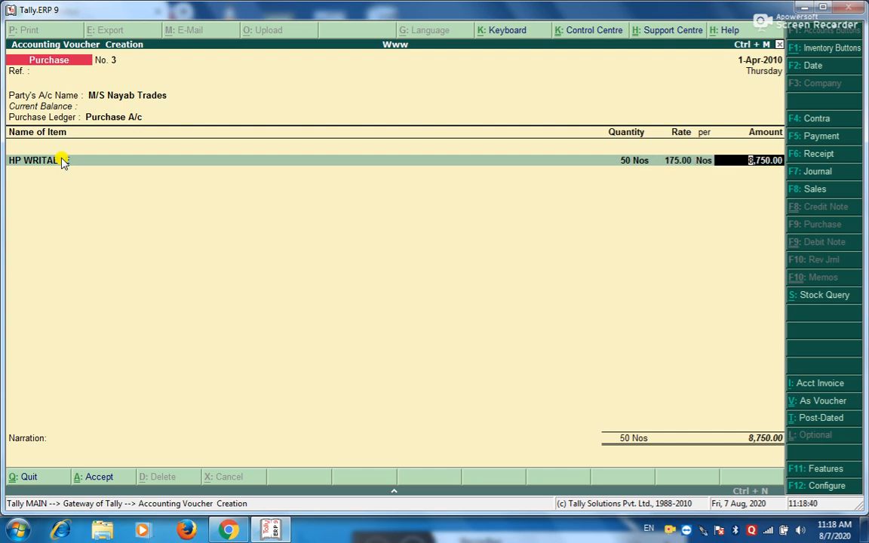
- End the item list of the third purchase voucher and save it without a narration
key("Return")
key("Return")
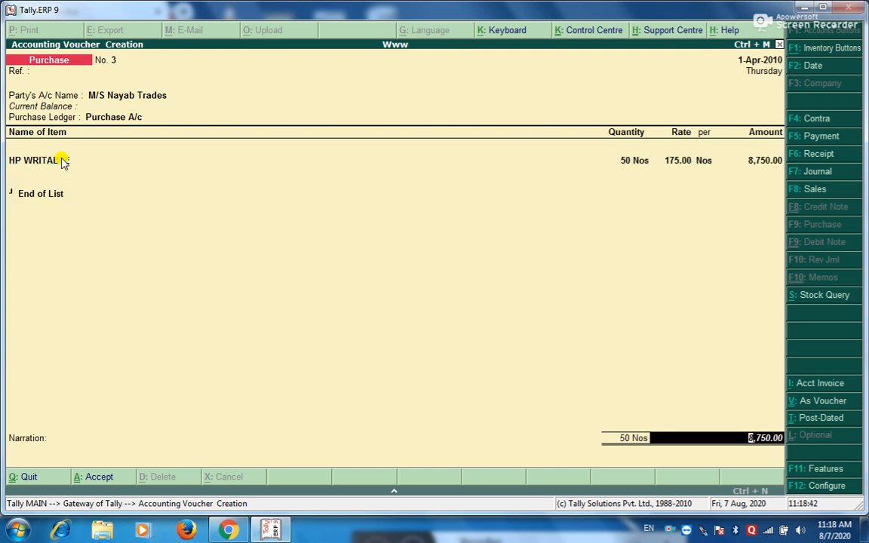
key("Return")
key("Escape")
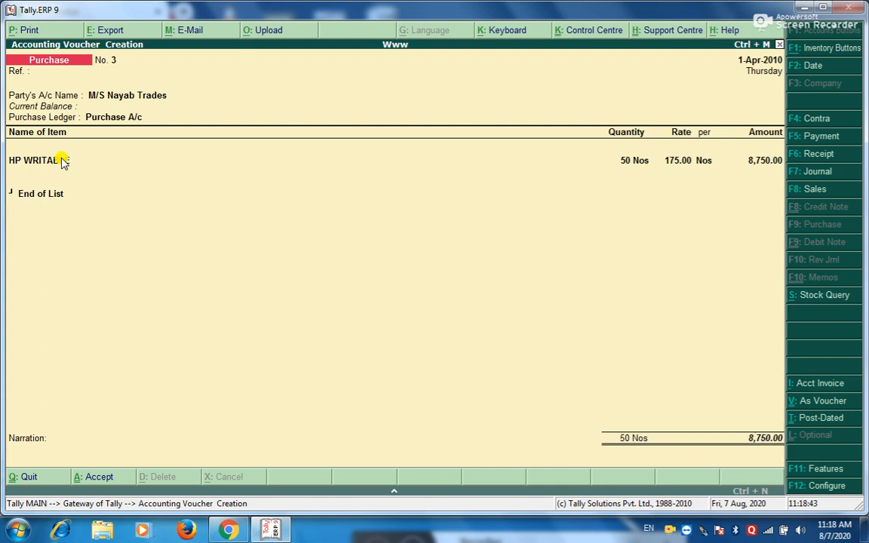
key("ctrl+a")
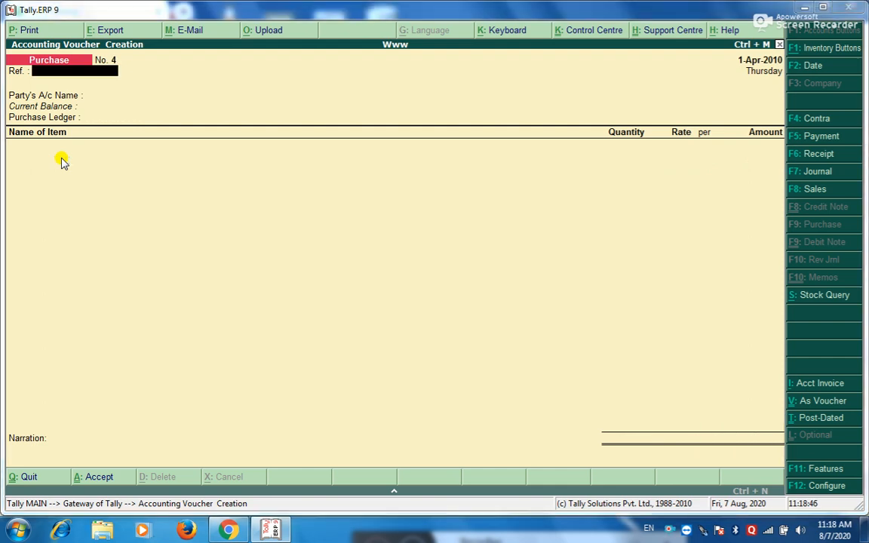
- Review the fourth purchase's supplier, bill number, items and rates in Chrome
key("alt+Tab")
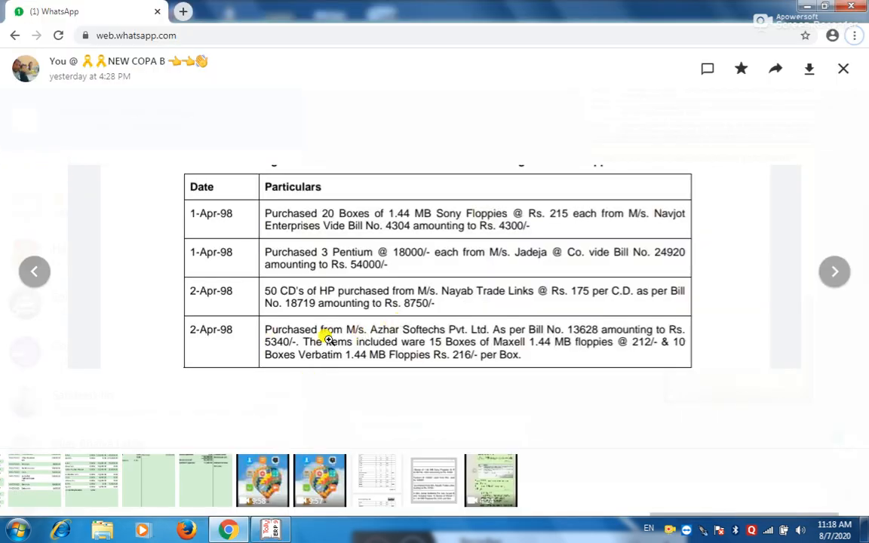